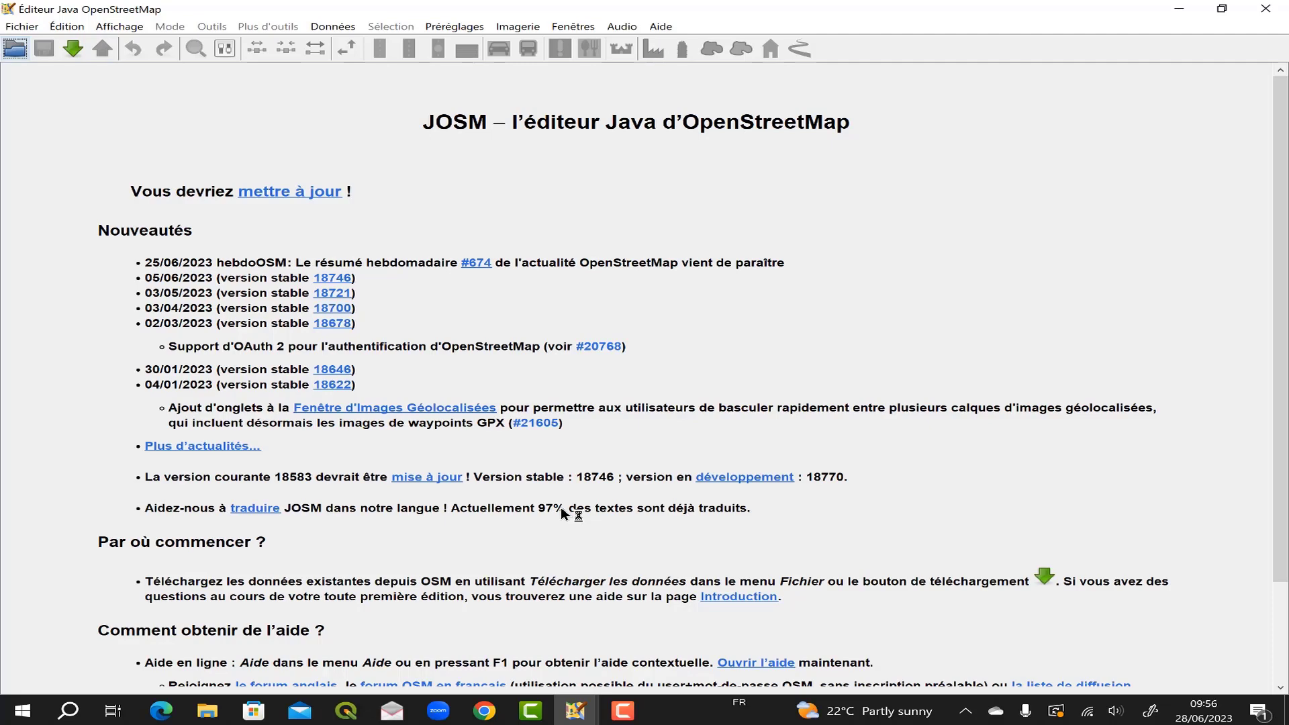
Step: Download the OpenStreetMap data for the predefined rectangular area northwest of Kumbo
{"action": "left_click", "coordinate": [71, 51]}
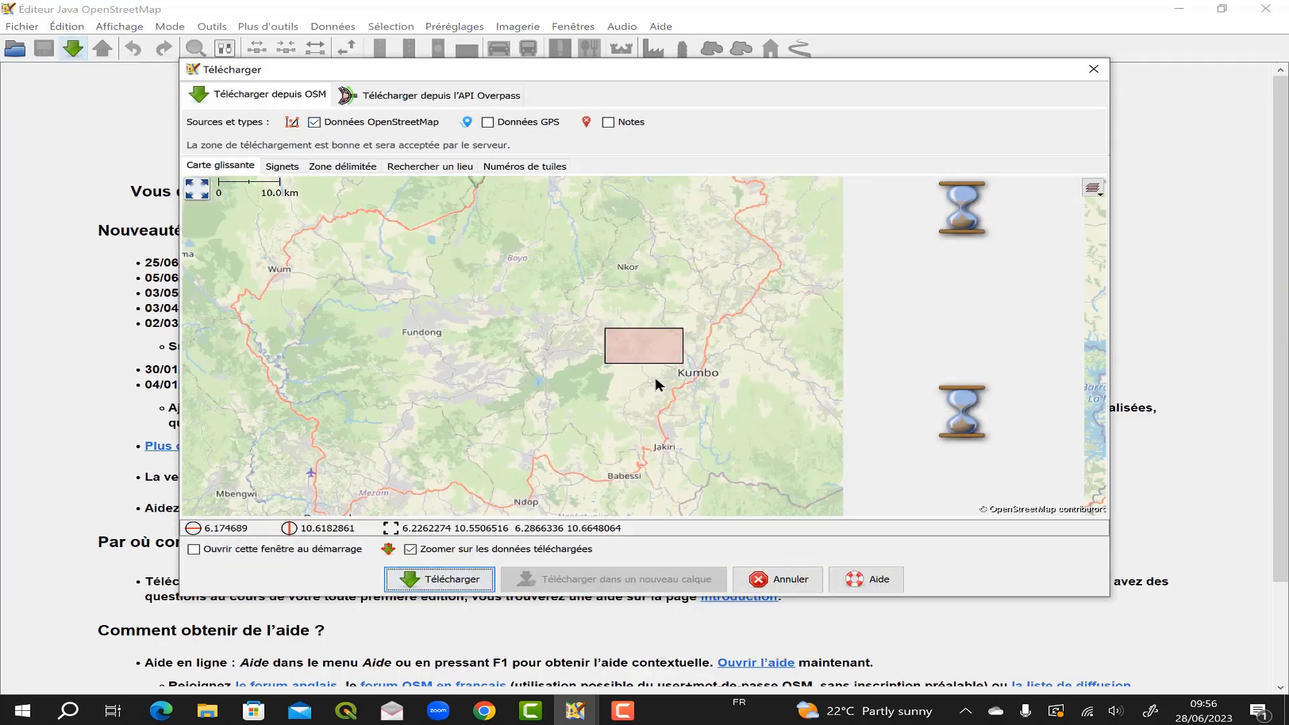
{"action": "scroll", "coordinate": [674, 297], "scroll_direction": "up", "scroll_amount": 1}
{"action": "scroll", "coordinate": [674, 297], "scroll_direction": "up", "scroll_amount": 1}
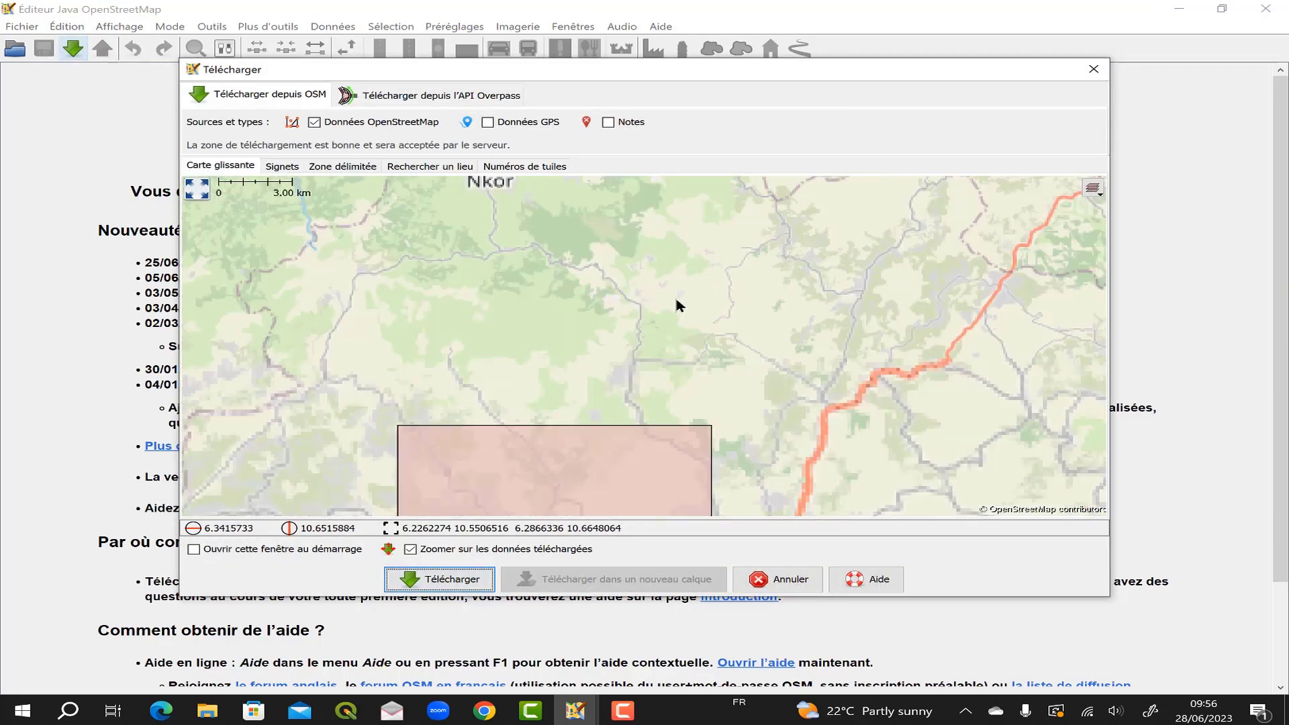
{"action": "left_click_drag", "start_coordinate": [714, 420], "coordinate": [718, 210]}
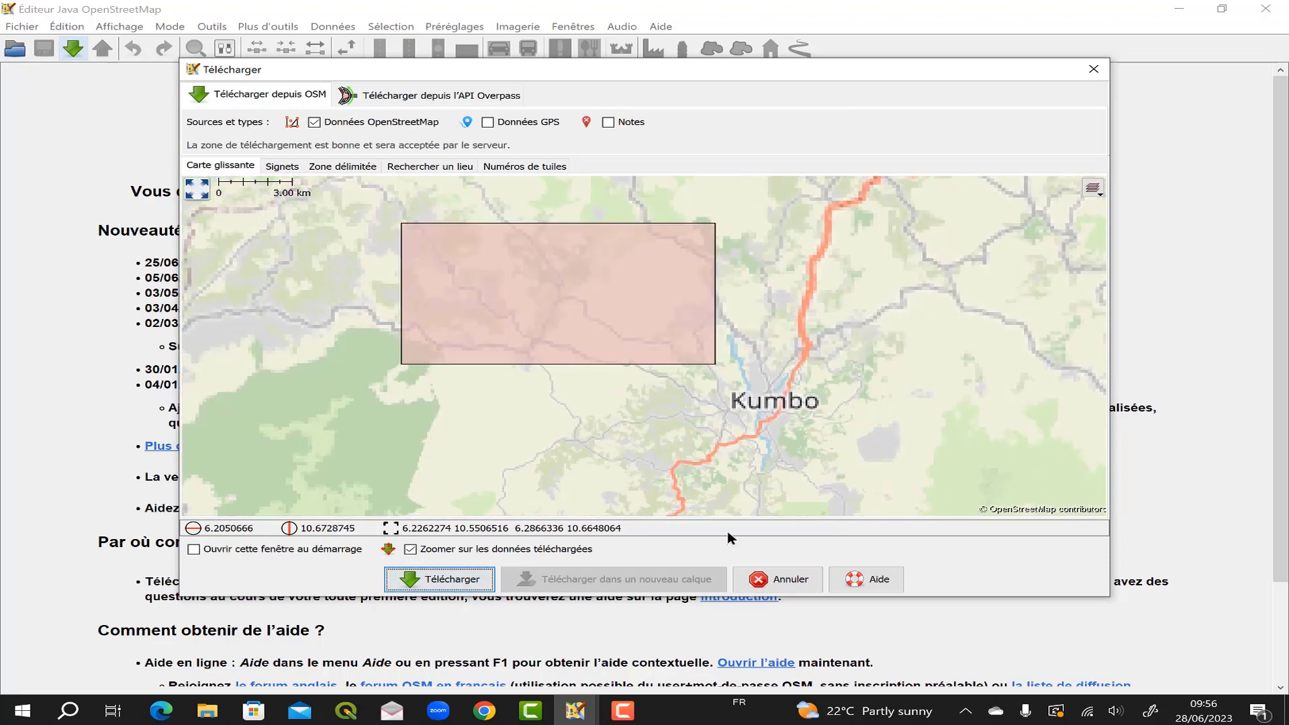
{"action": "left_click", "coordinate": [452, 578]}
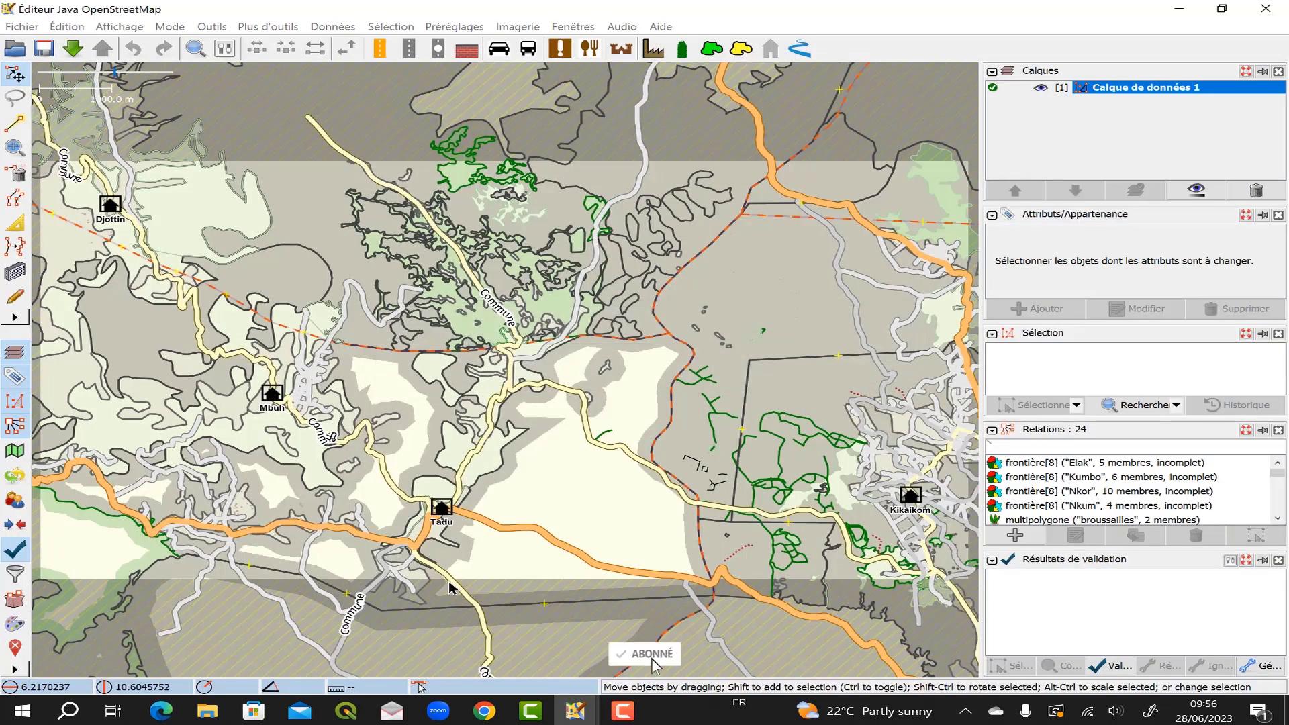
{"action": "left_click", "coordinate": [449, 587]}
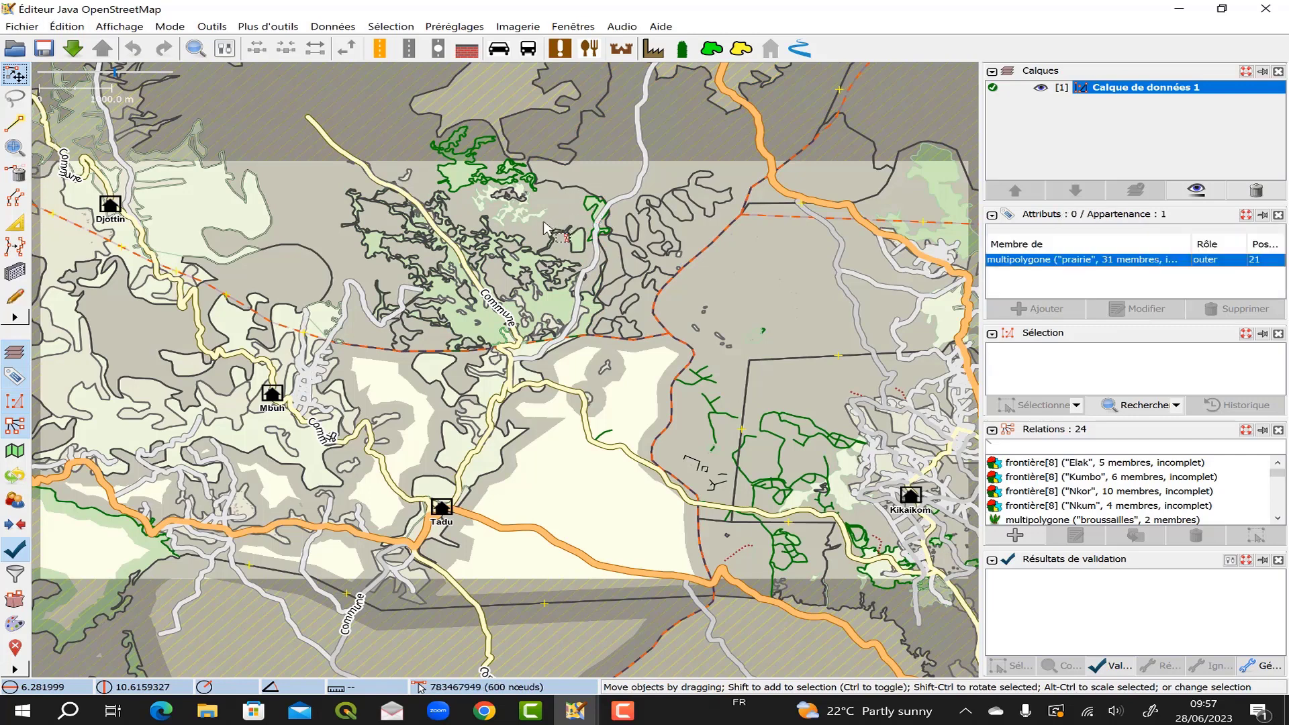
Step: Add the Images mondiales Esri background layer and dismiss its alignment notice
{"action": "left_click", "coordinate": [527, 29]}
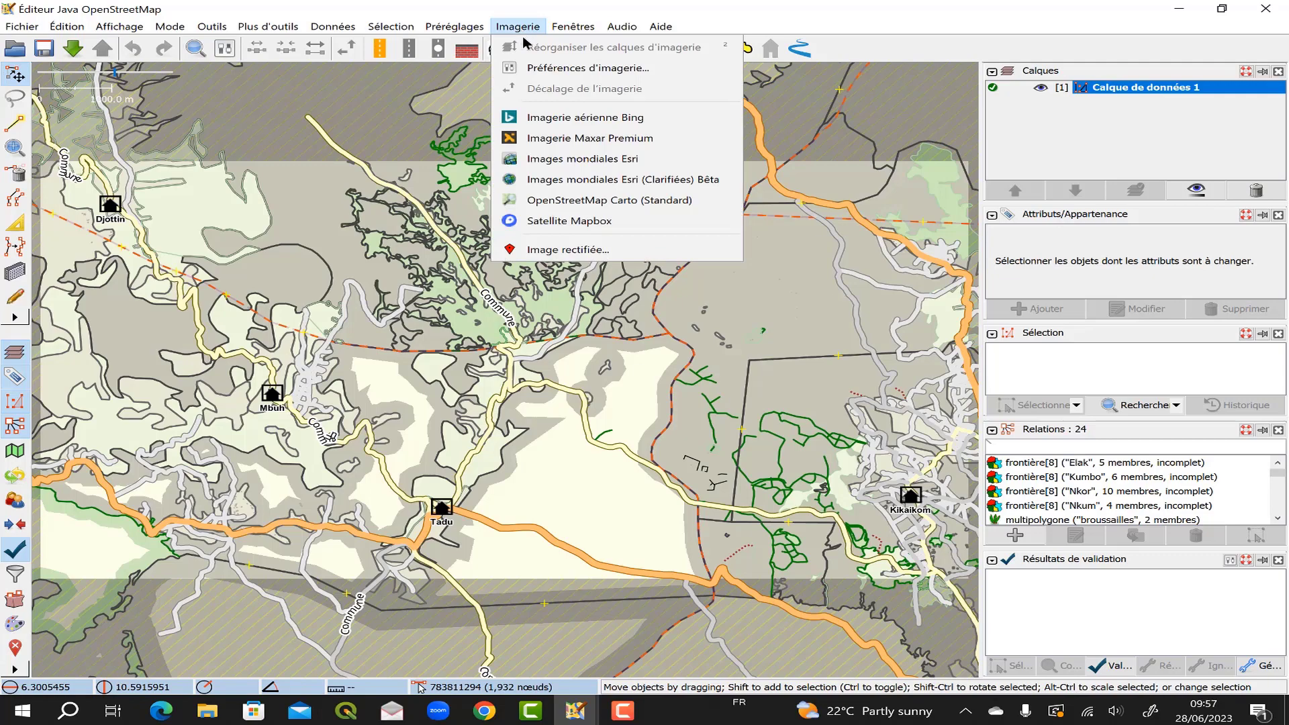
{"action": "left_click", "coordinate": [576, 163]}
{"action": "scroll", "coordinate": [541, 333], "scroll_direction": "up", "scroll_amount": 1}
{"action": "left_click", "coordinate": [540, 334]}
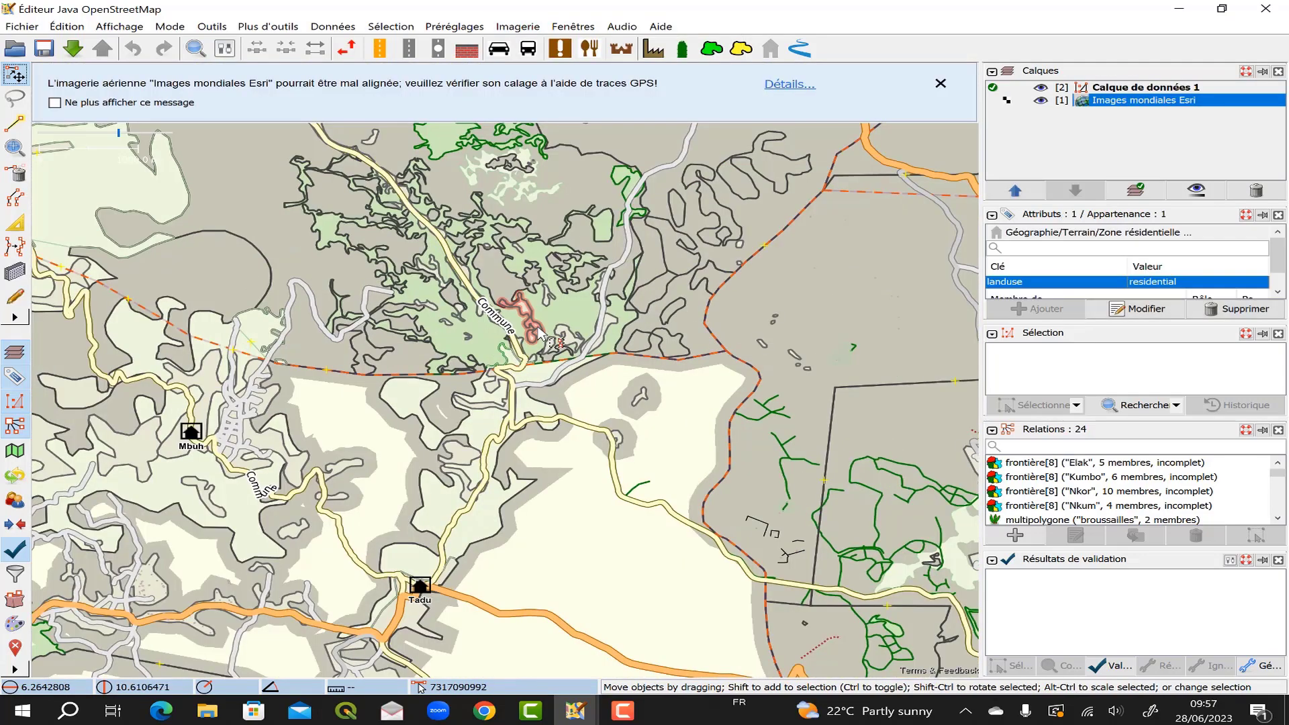
{"action": "left_click", "coordinate": [595, 280]}
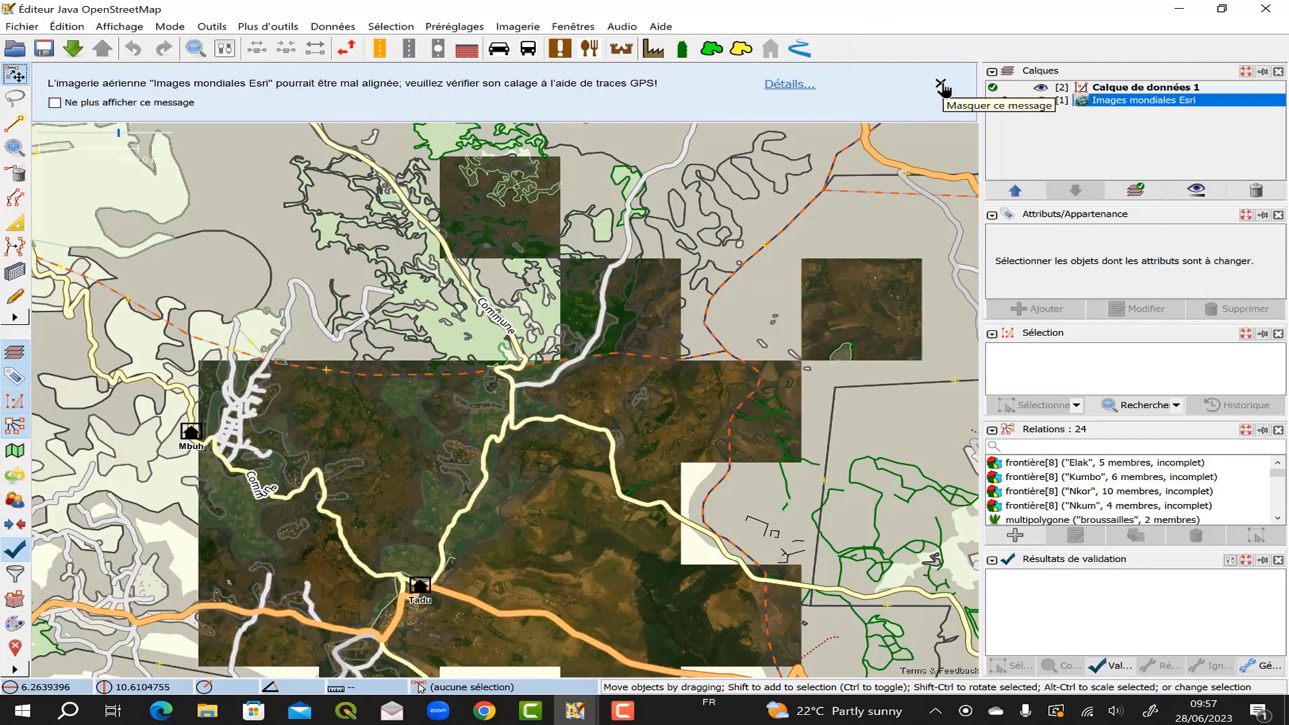
{"action": "left_click", "coordinate": [942, 87]}
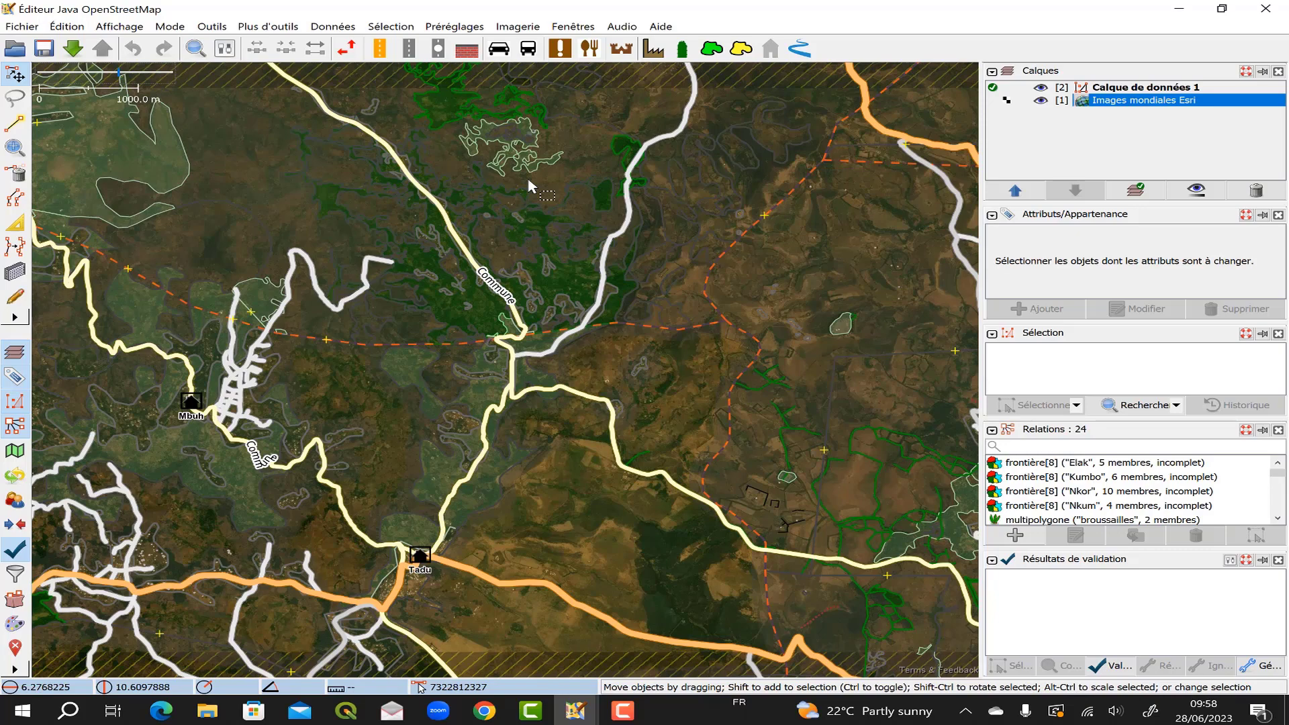
Step: Examine the mapped forest, scrubland and residential areas along the roads north of Tadu against the imagery
{"action": "left_click", "coordinate": [530, 264]}
{"action": "left_click", "coordinate": [792, 238]}
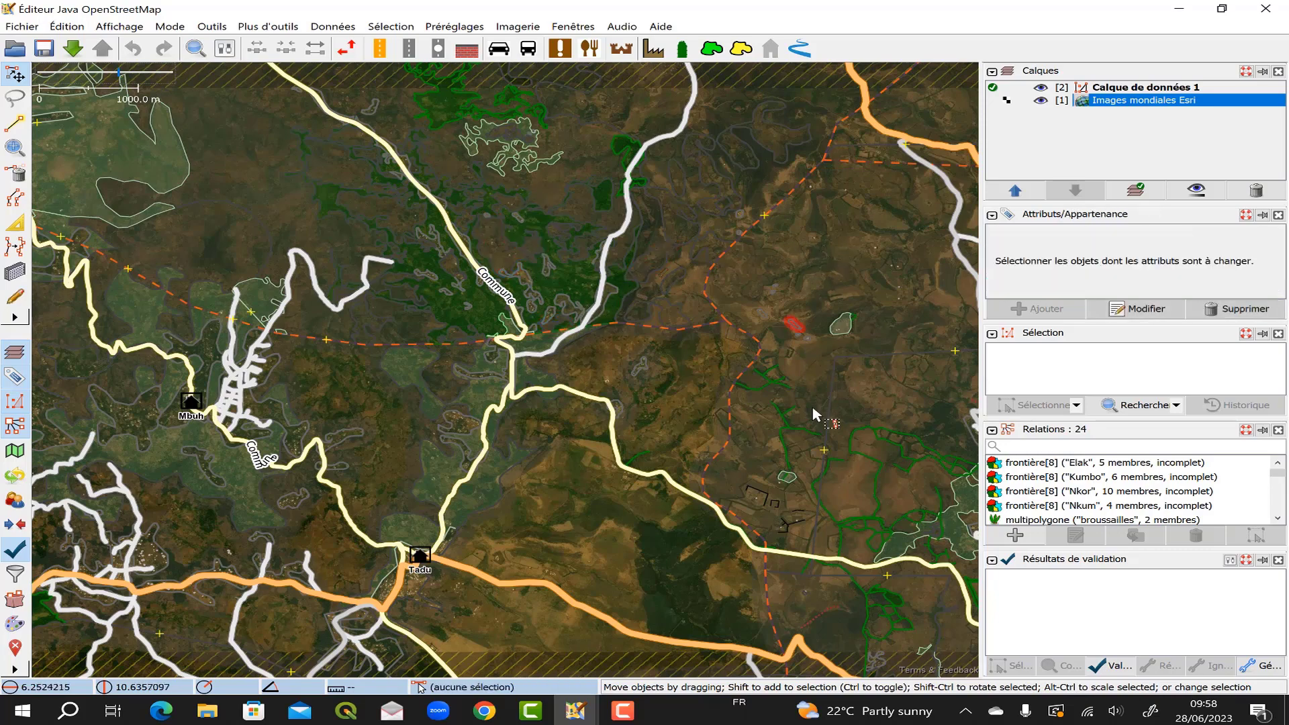
{"action": "left_click", "coordinate": [761, 307]}
{"action": "left_click", "coordinate": [598, 403]}
{"action": "left_click", "coordinate": [514, 409]}
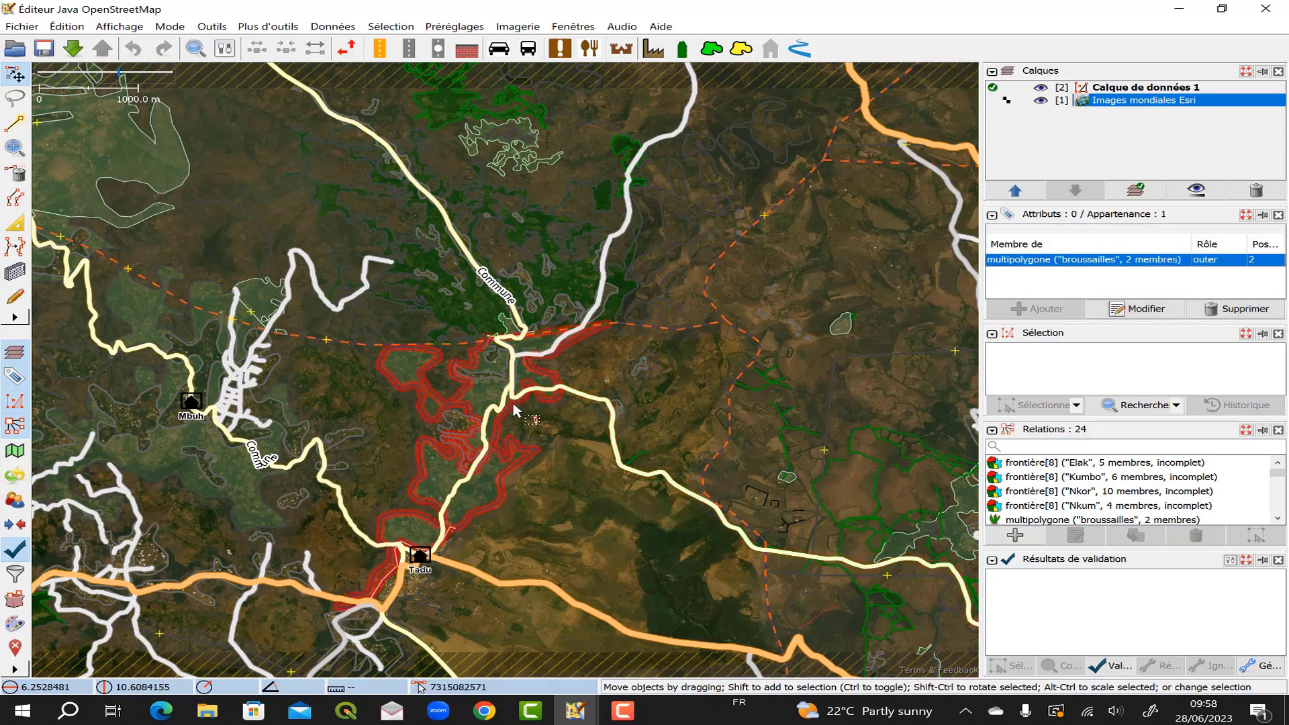
{"action": "left_click", "coordinate": [542, 344]}
{"action": "left_click", "coordinate": [618, 273]}
{"action": "left_click", "coordinate": [626, 278]}
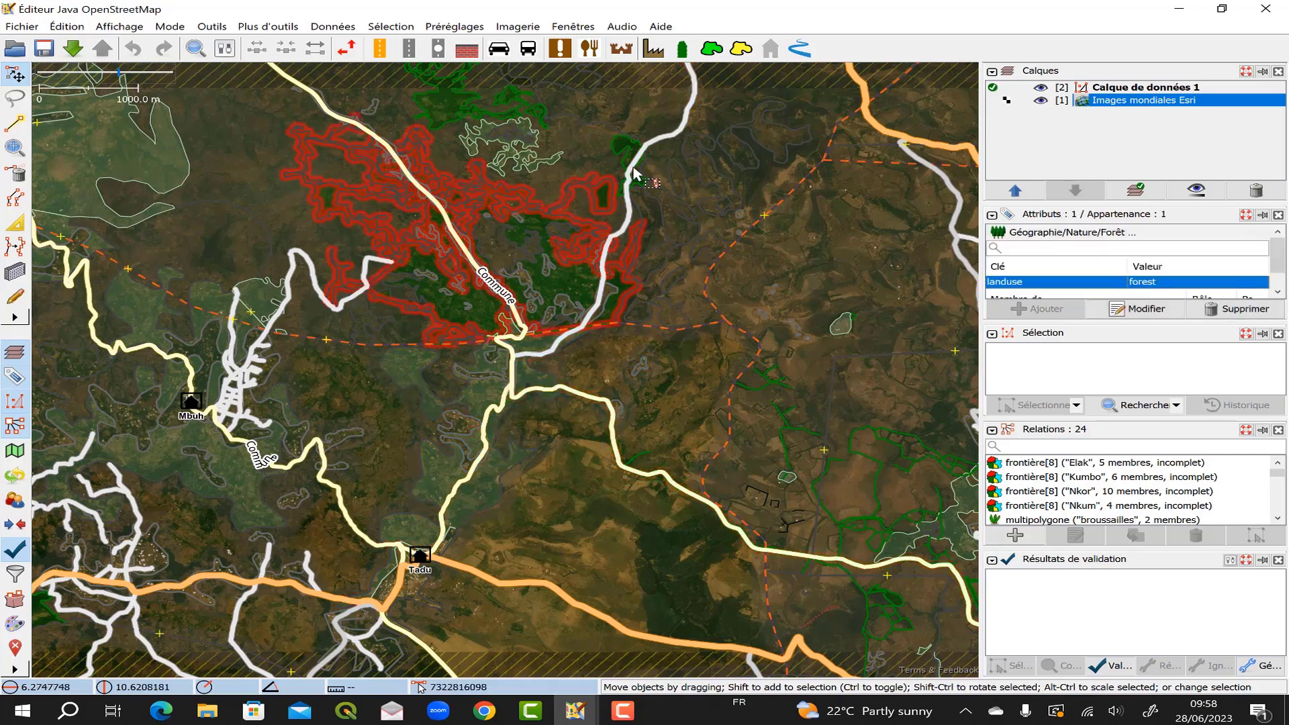
{"action": "scroll", "coordinate": [634, 176], "scroll_direction": "up", "scroll_amount": 3}
{"action": "left_click", "coordinate": [623, 213]}
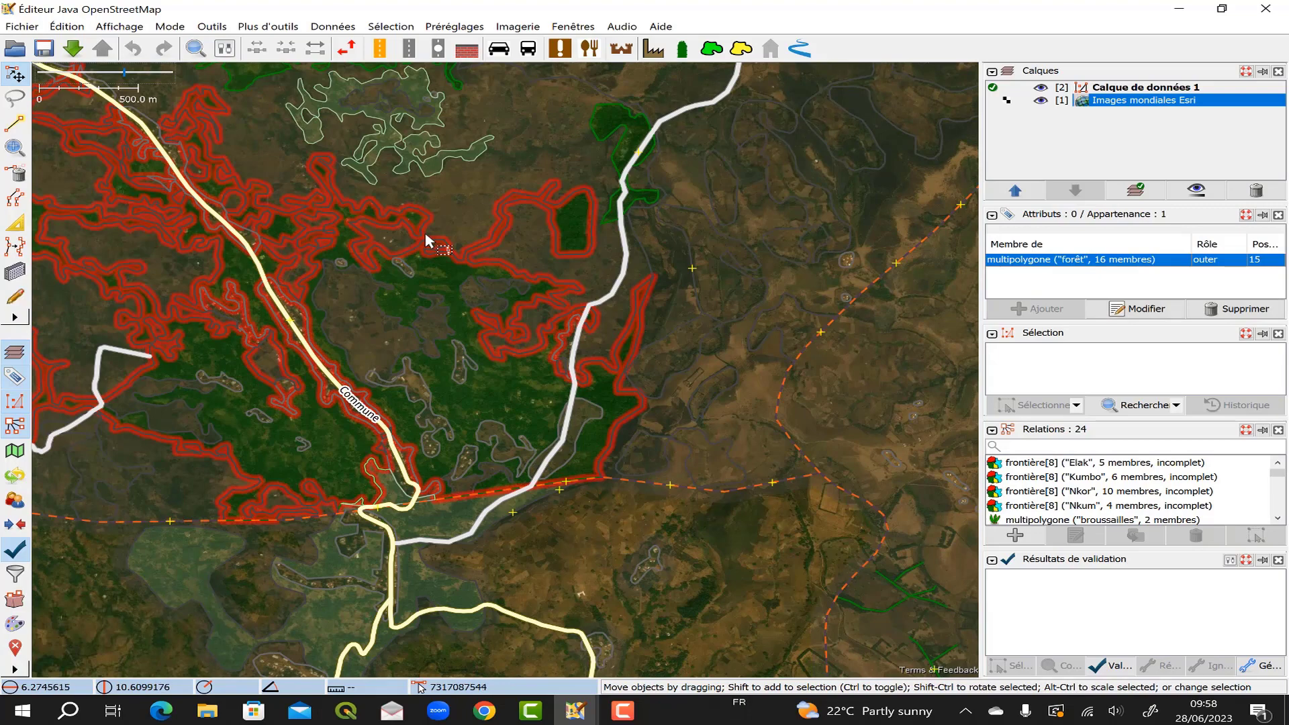
{"action": "left_click_drag", "start_coordinate": [427, 240], "coordinate": [483, 155]}
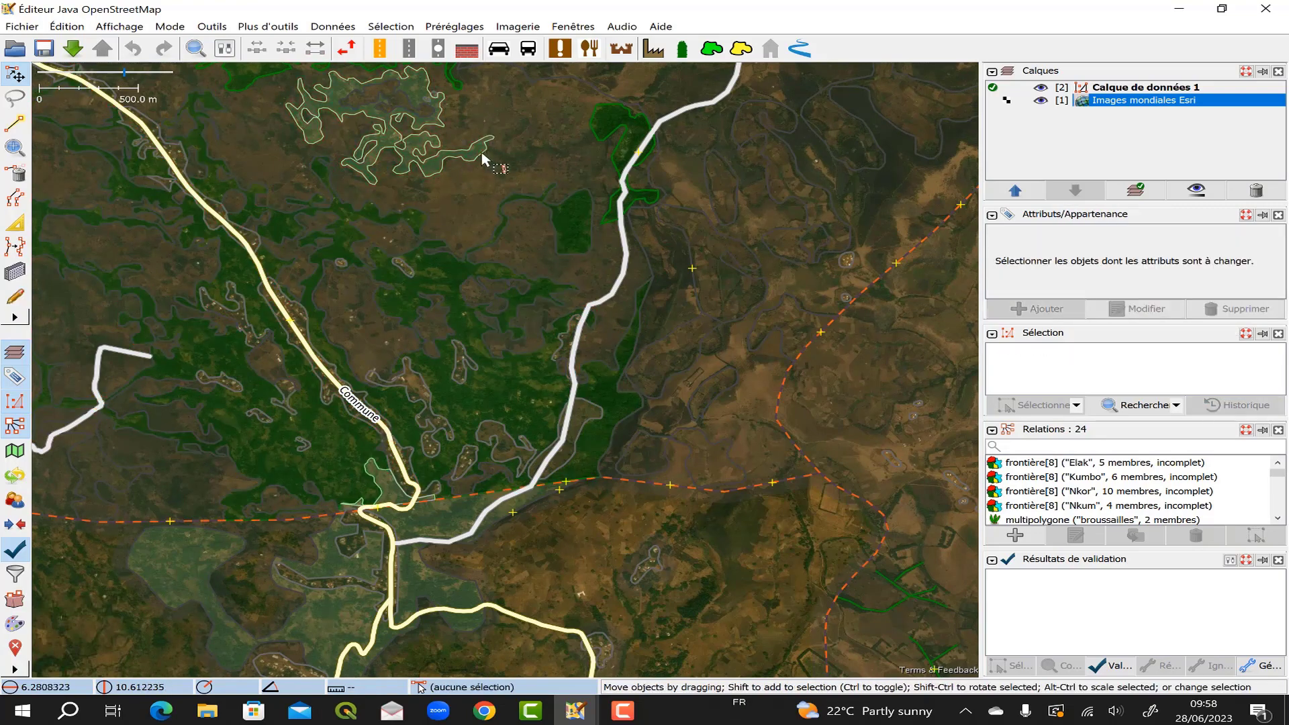
{"action": "left_click", "coordinate": [830, 484]}
{"action": "left_click", "coordinate": [591, 353]}
{"action": "left_click", "coordinate": [592, 355]}
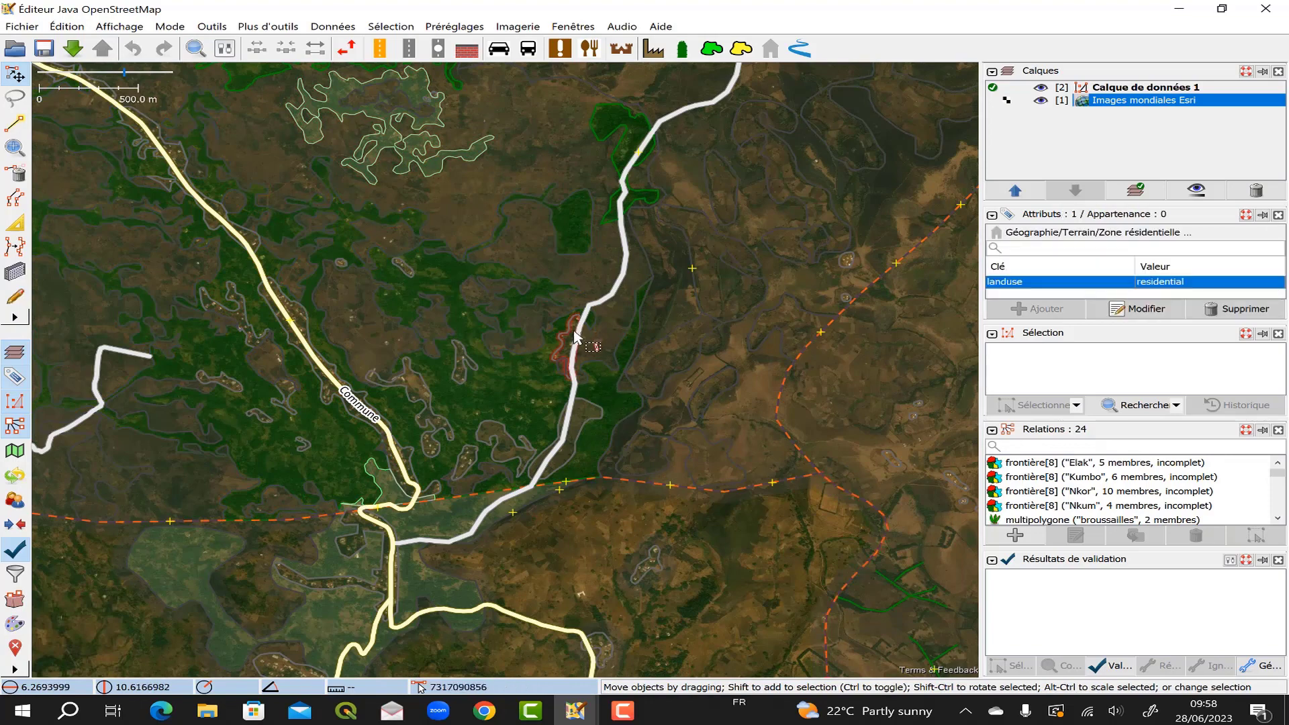
Step: Look over the imagery east of the forest, around the dashed boundary, for settlements without mapped buildings
{"action": "scroll", "coordinate": [583, 348], "scroll_direction": "down", "scroll_amount": 2}
{"action": "left_click", "coordinate": [676, 287]}
{"action": "left_click", "coordinate": [743, 340]}
{"action": "left_click", "coordinate": [667, 365]}
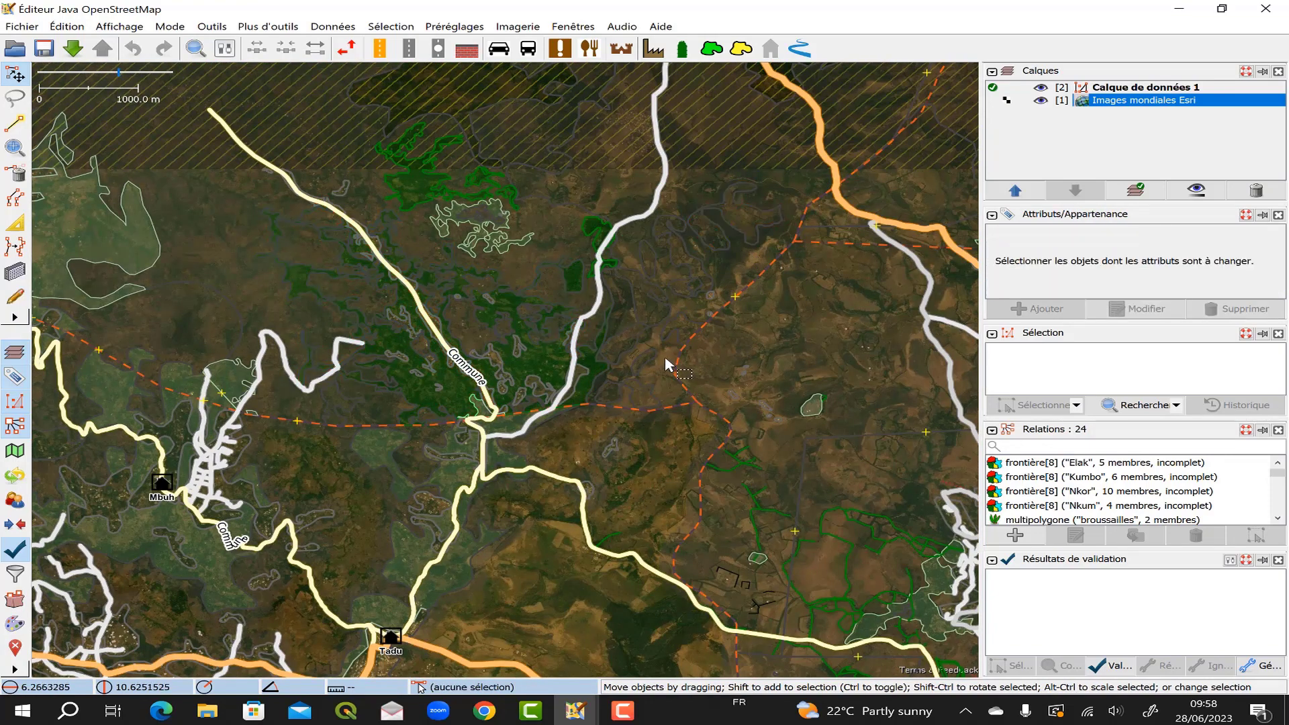
{"action": "left_click", "coordinate": [781, 332]}
{"action": "left_click", "coordinate": [782, 333]}
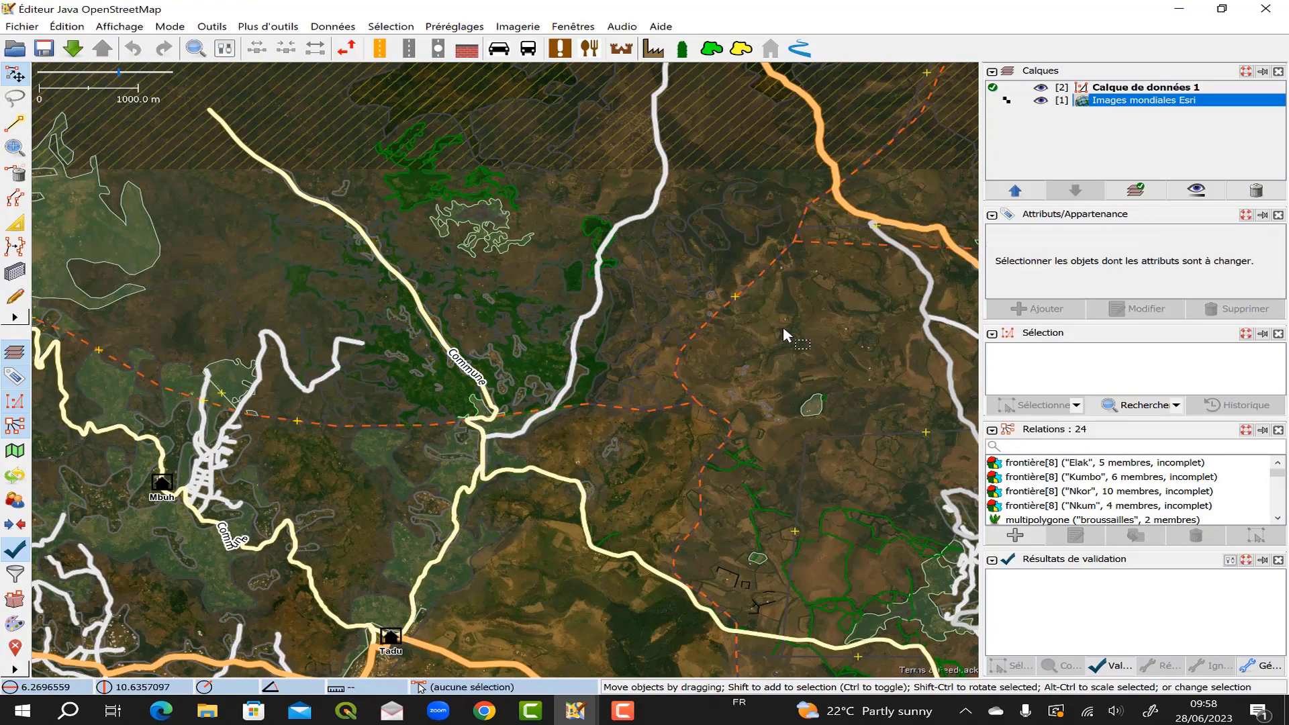
{"action": "left_click_drag", "start_coordinate": [783, 334], "coordinate": [443, 408]}
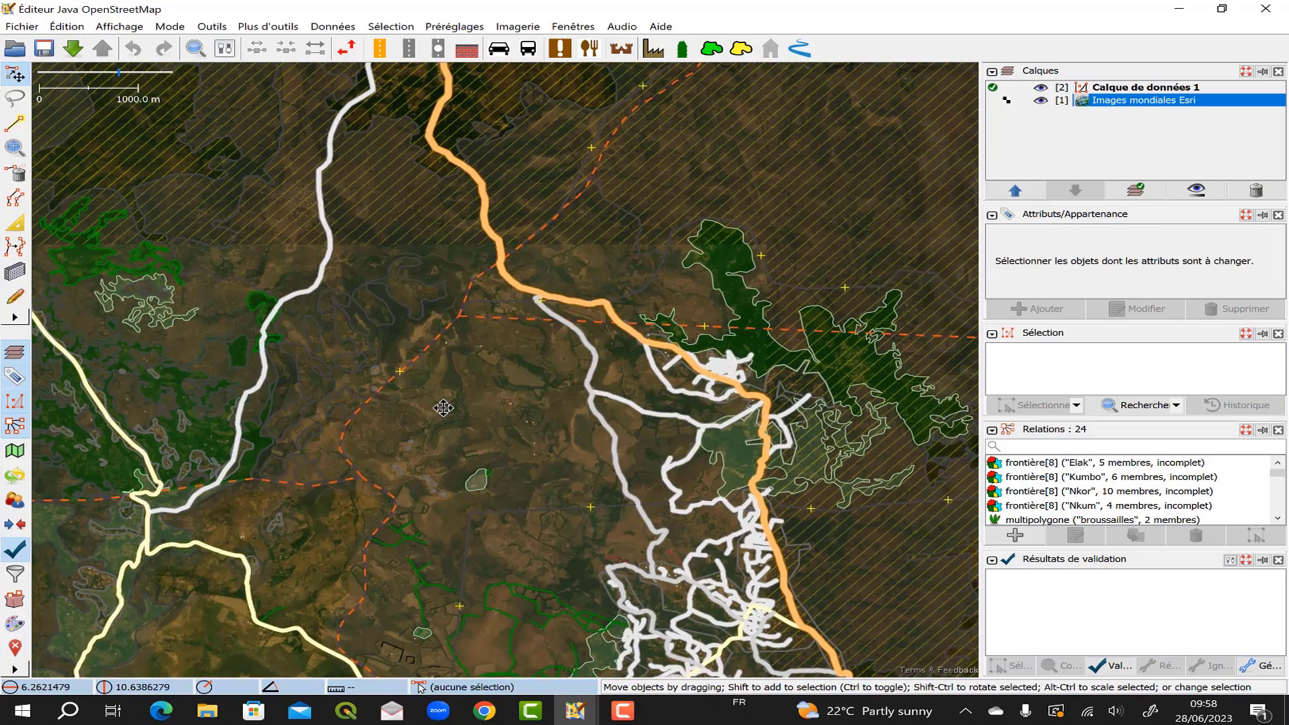
{"action": "scroll", "coordinate": [445, 396], "scroll_direction": "up", "scroll_amount": 2}
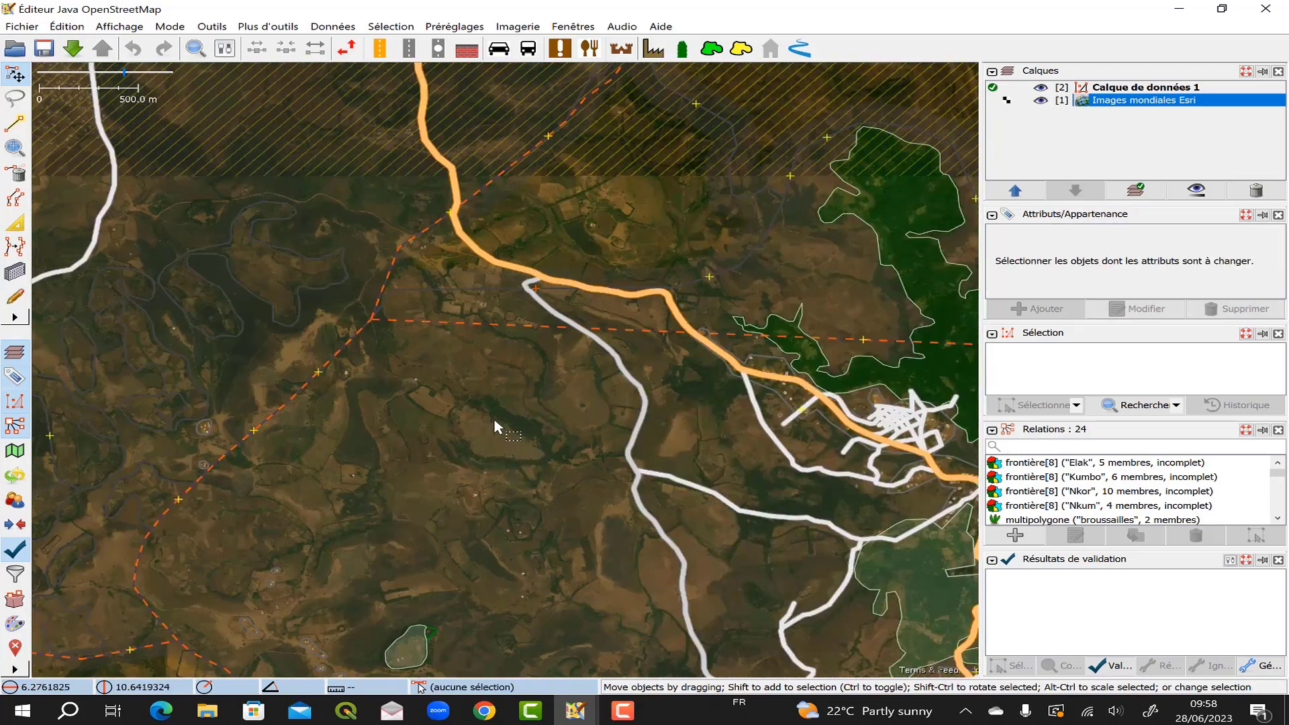
{"action": "left_click_drag", "start_coordinate": [347, 438], "coordinate": [600, 298]}
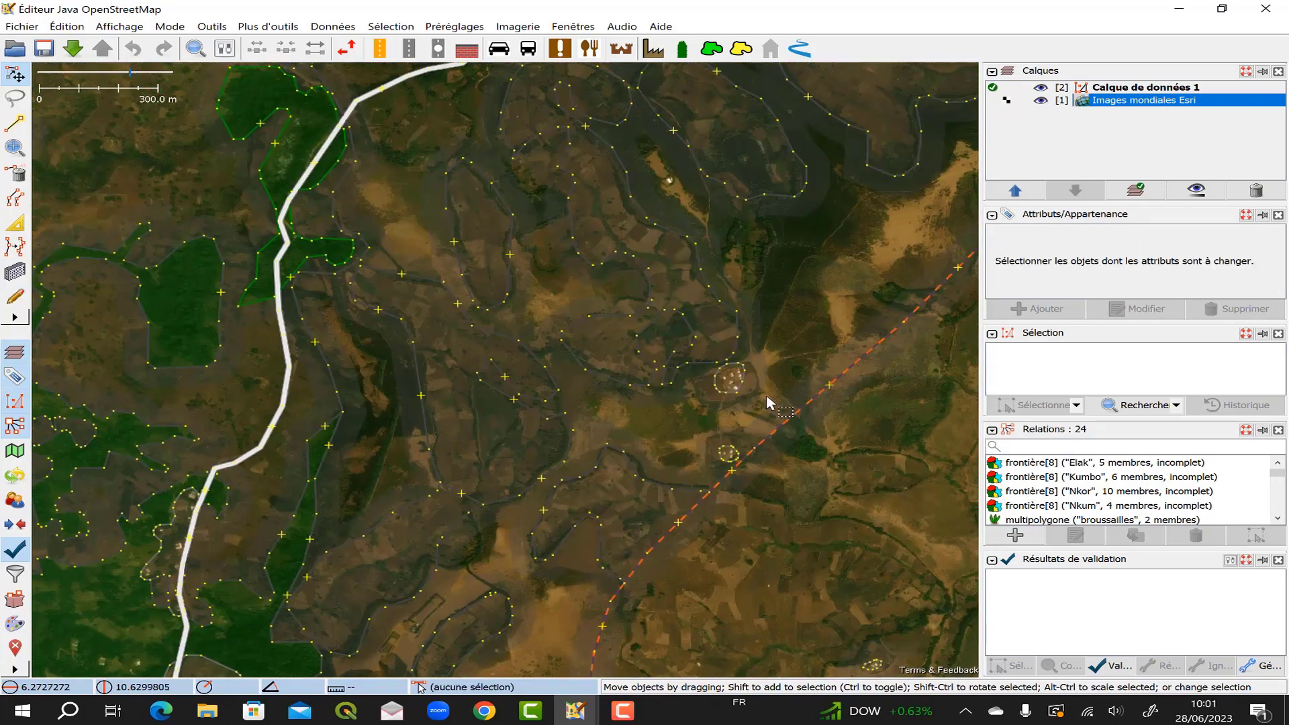
Step: Inspect the attributes and relation membership of the residential area around the small settlement near the dashed boundary
{"action": "scroll", "coordinate": [763, 400], "scroll_direction": "up", "scroll_amount": 4}
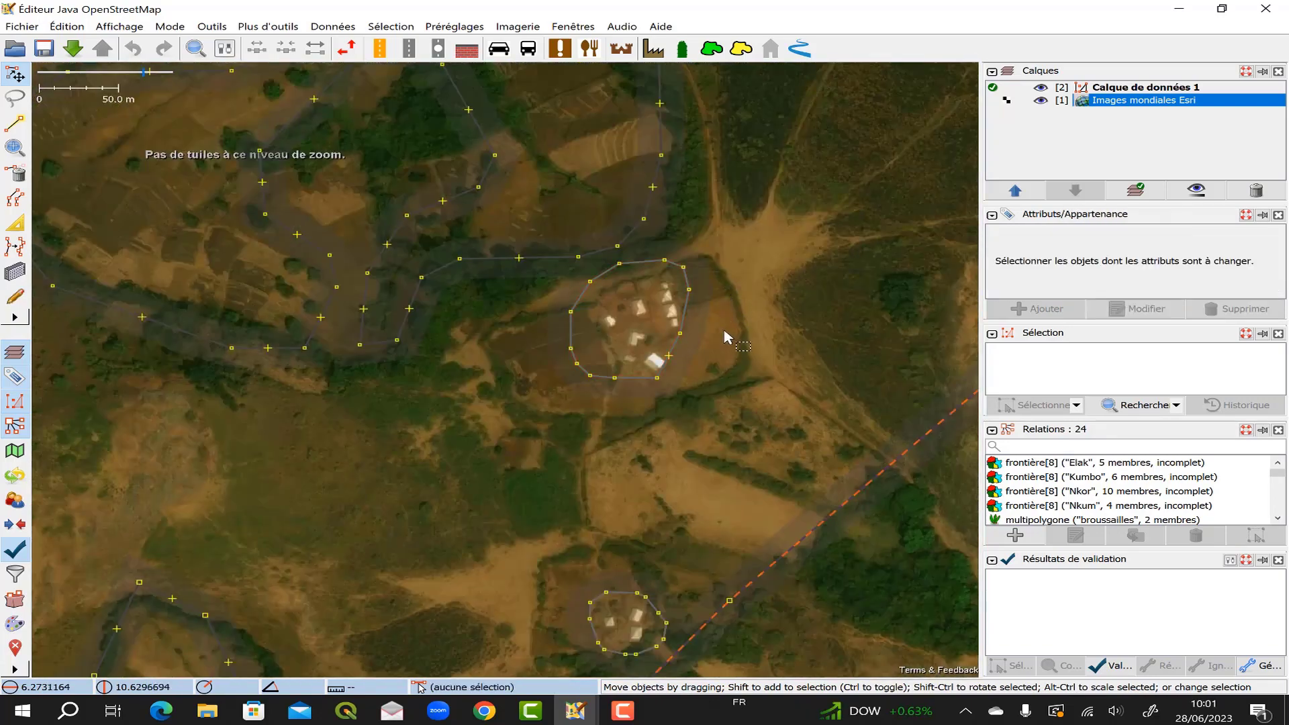
{"action": "scroll", "coordinate": [722, 329], "scroll_direction": "up", "scroll_amount": 2}
{"action": "left_click", "coordinate": [455, 234]}
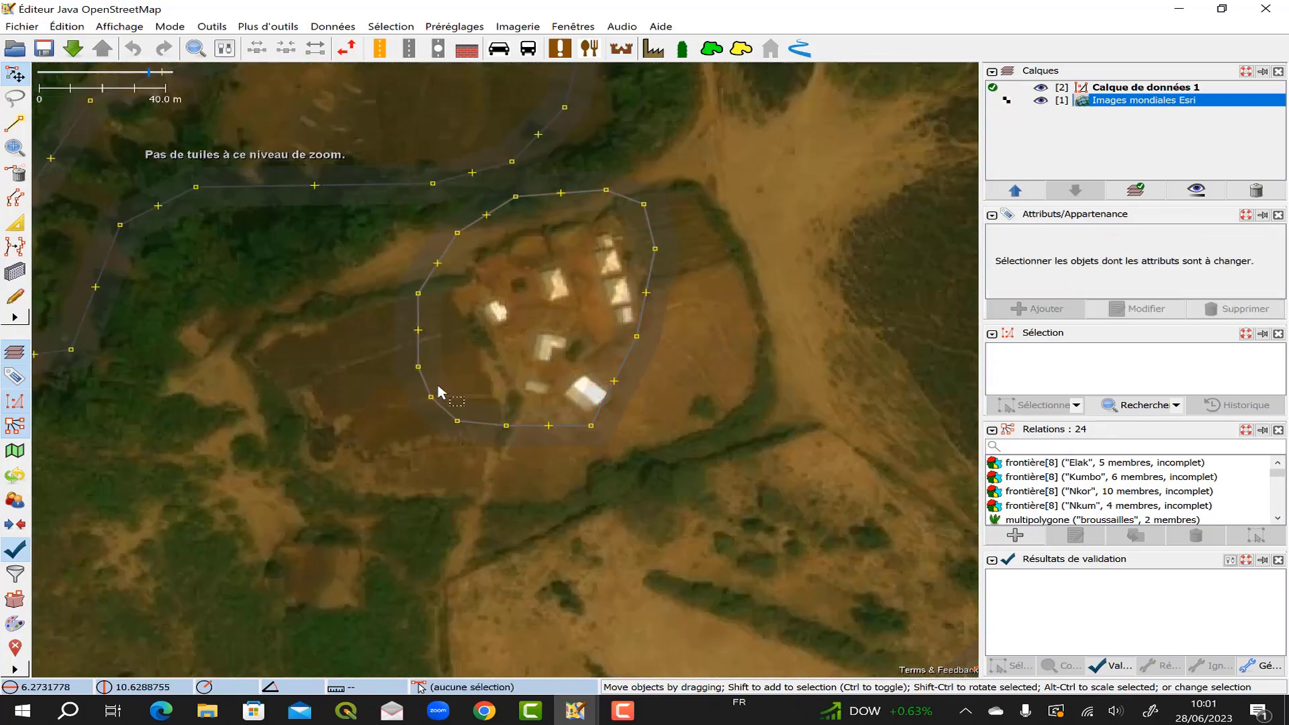
{"action": "scroll", "coordinate": [656, 284], "scroll_direction": "up", "scroll_amount": 2}
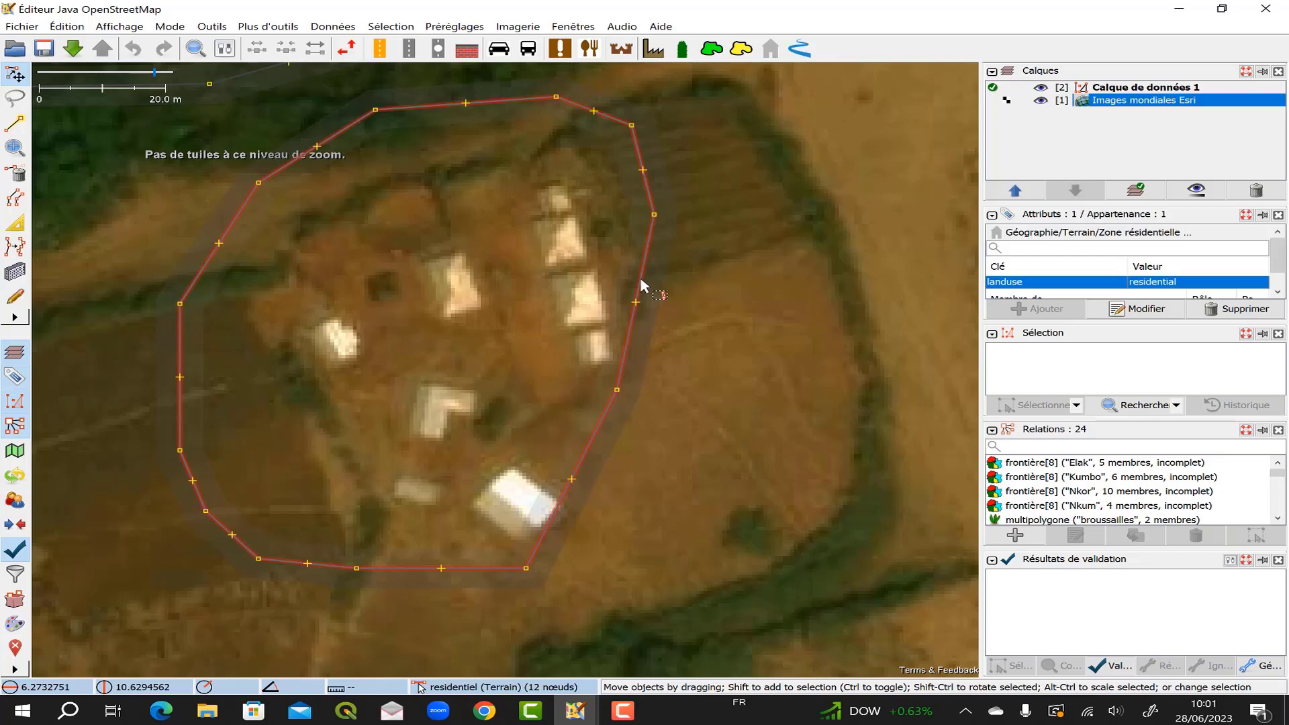
{"action": "left_click", "coordinate": [641, 282]}
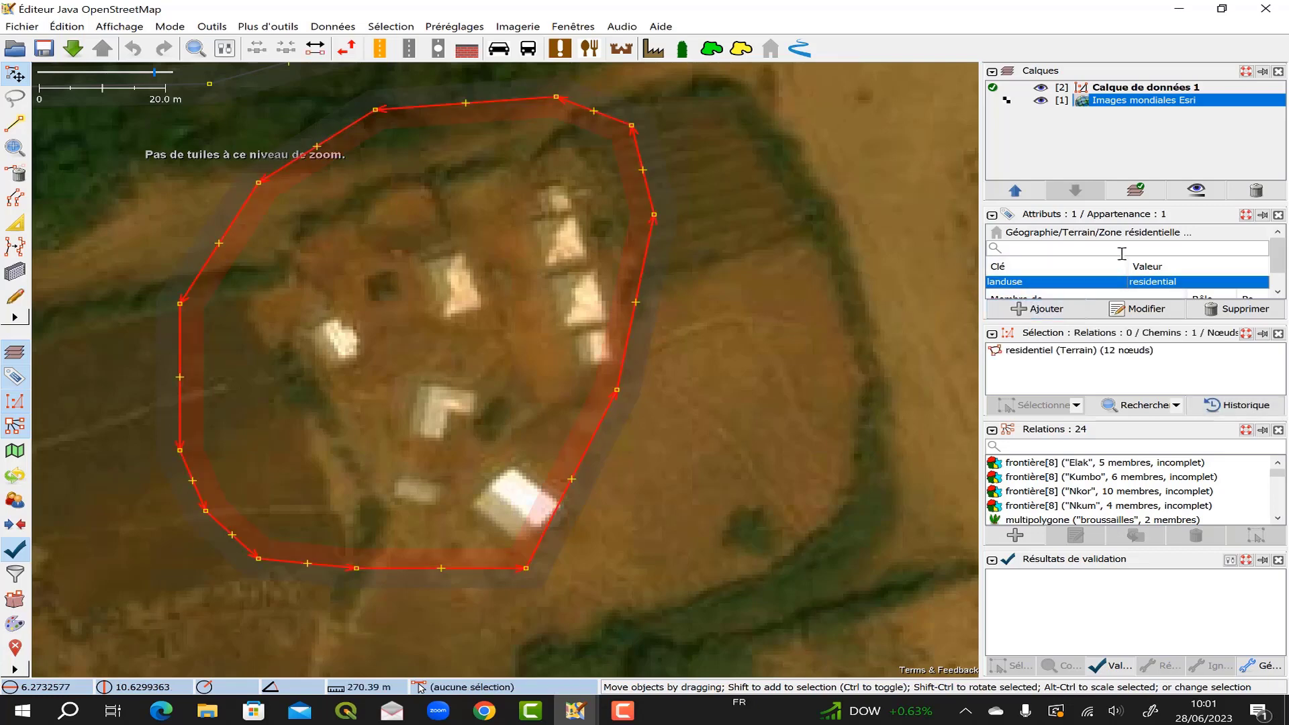
{"action": "scroll", "coordinate": [1067, 281], "scroll_direction": "down", "scroll_amount": 1}
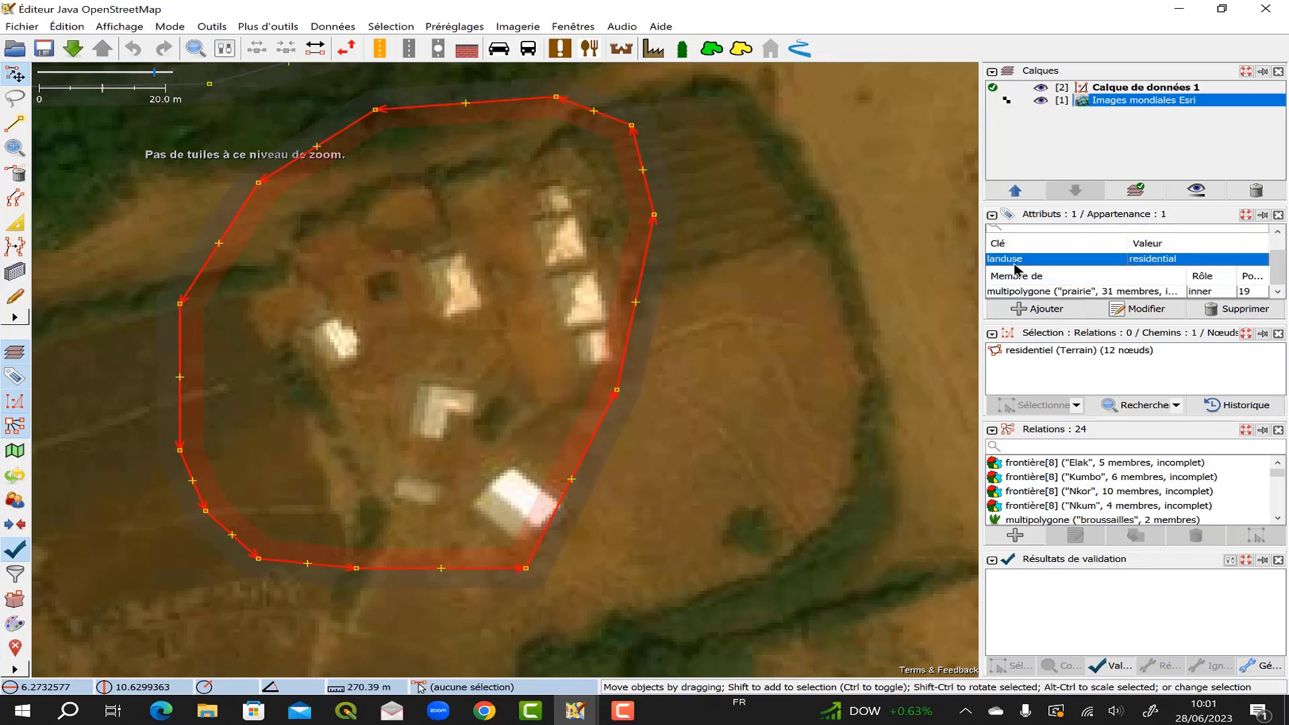
{"action": "left_click", "coordinate": [758, 364]}
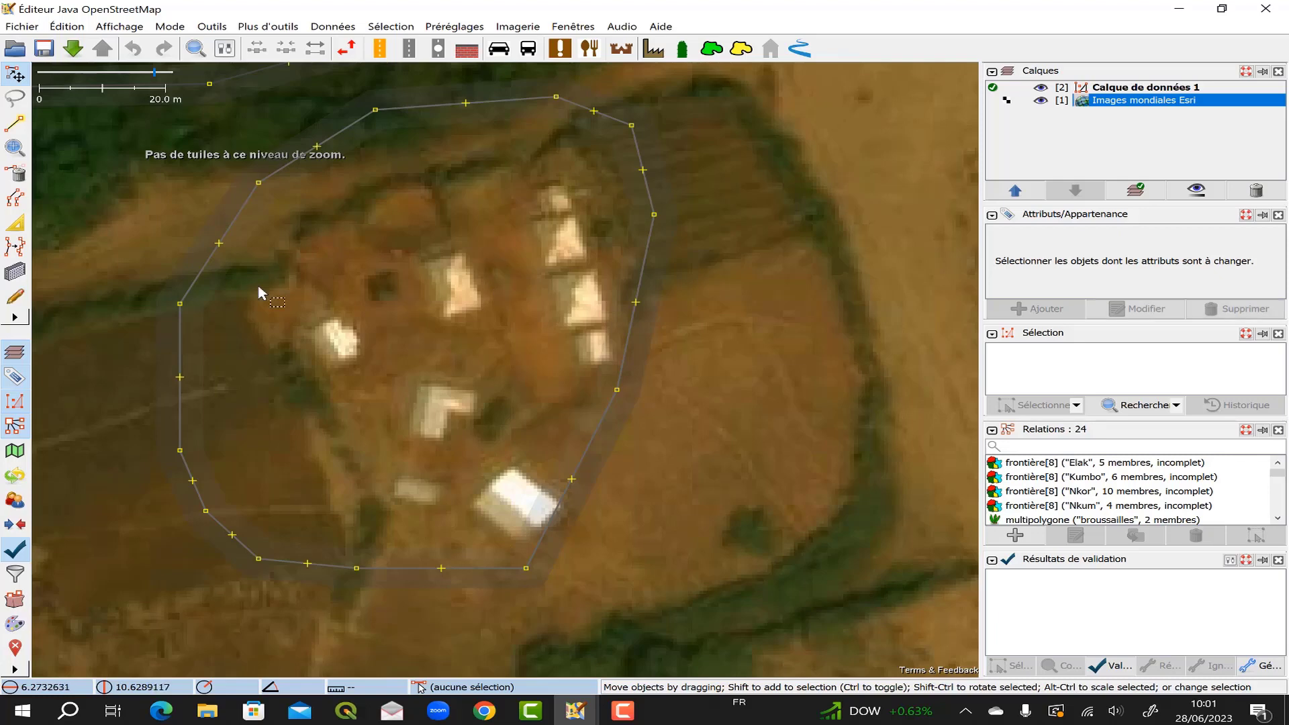
Step: Draw a rectangular building about 8.8 by 11.2 m over the large white roof in the settlement's southern part
{"action": "left_click", "coordinate": [15, 273]}
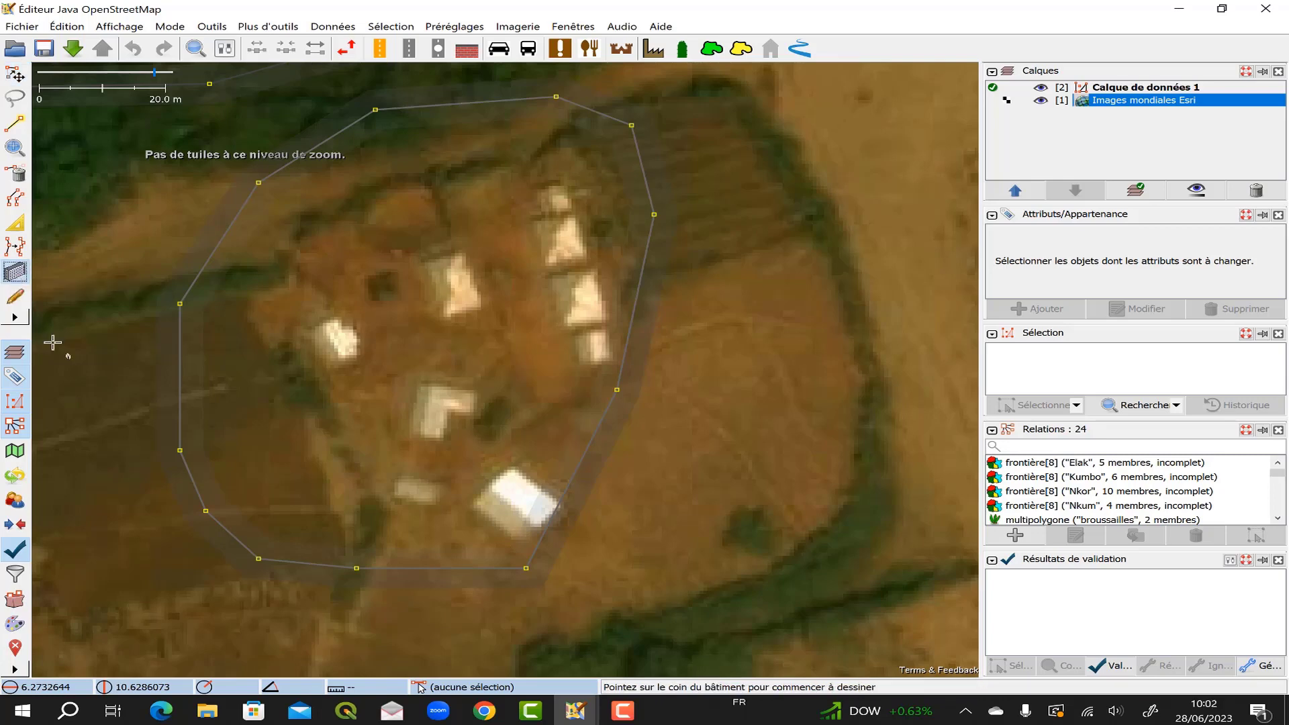
{"action": "scroll", "coordinate": [496, 458], "scroll_direction": "up", "scroll_amount": 2}
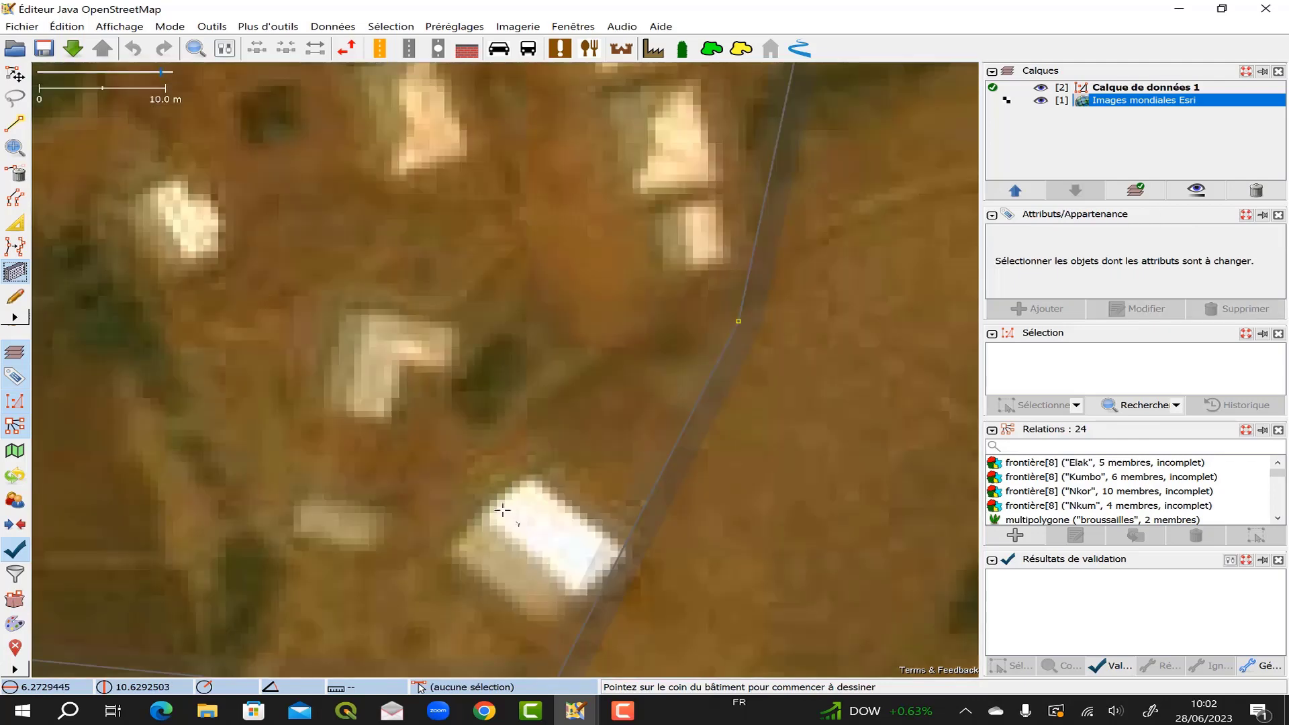
{"action": "scroll", "coordinate": [526, 498], "scroll_direction": "down", "scroll_amount": 2}
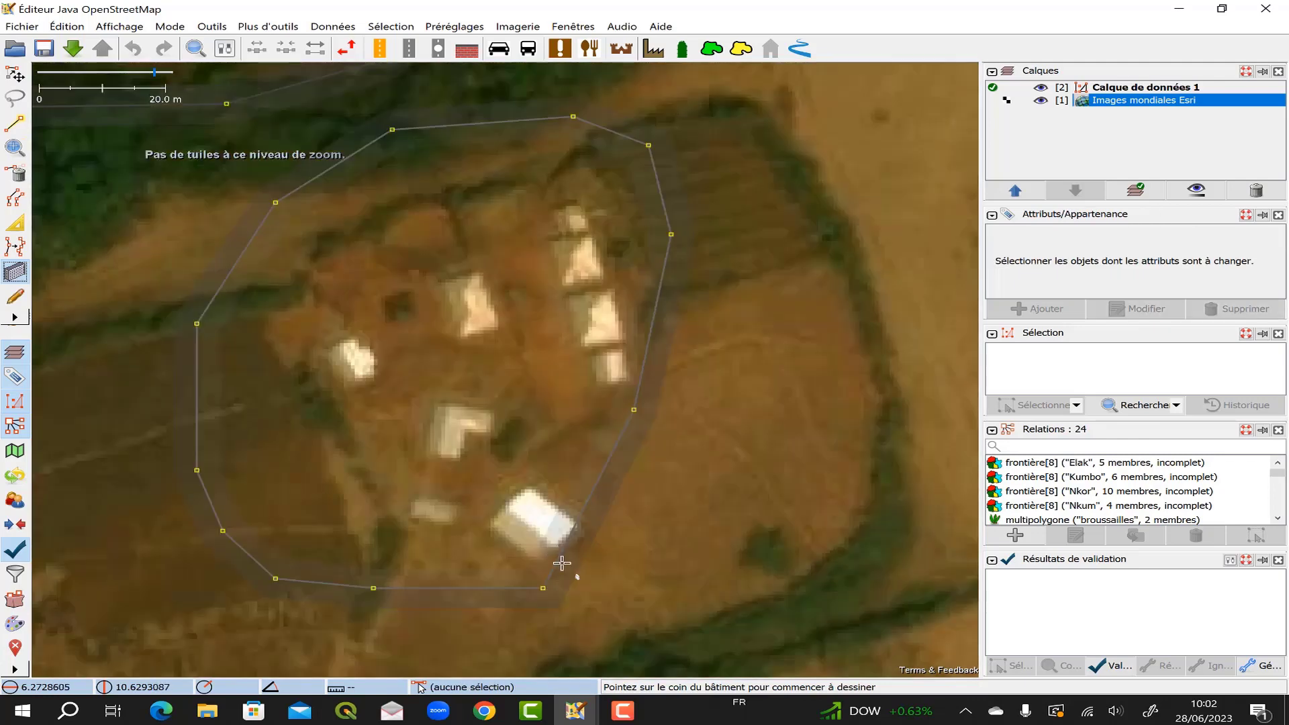
{"action": "left_click", "coordinate": [528, 486]}
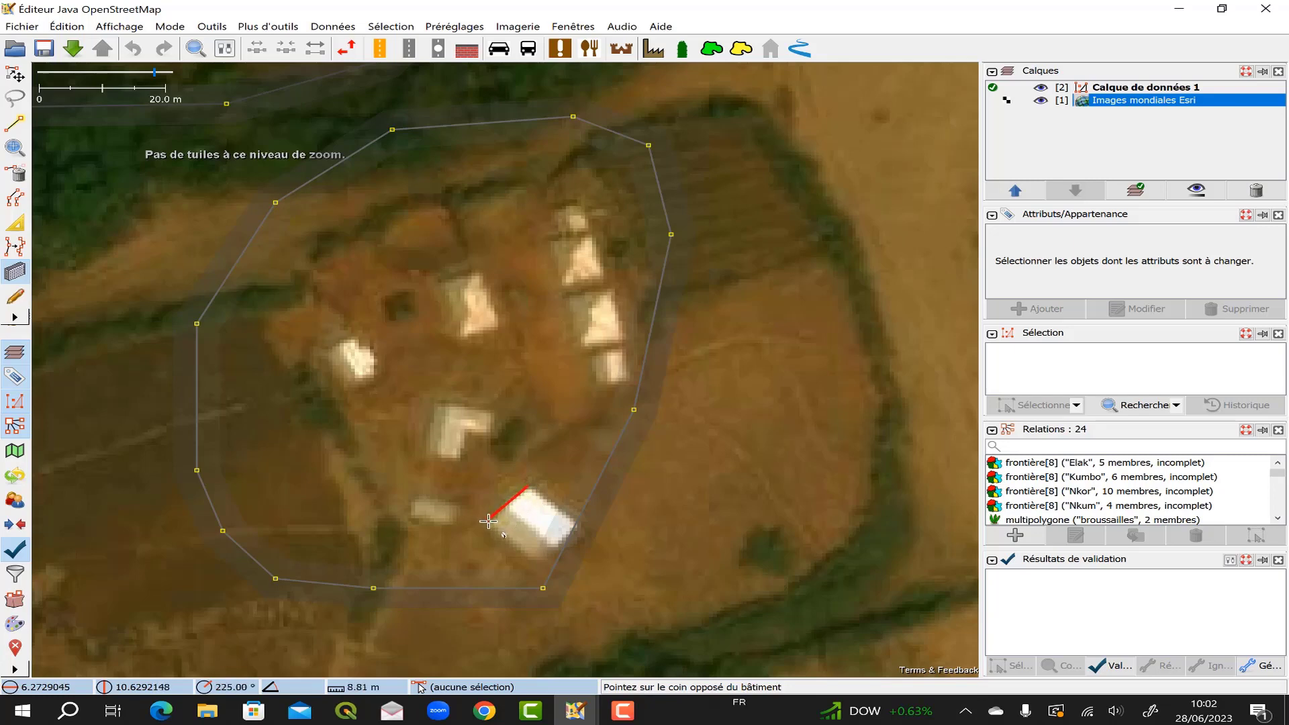
{"action": "left_click", "coordinate": [488, 521]}
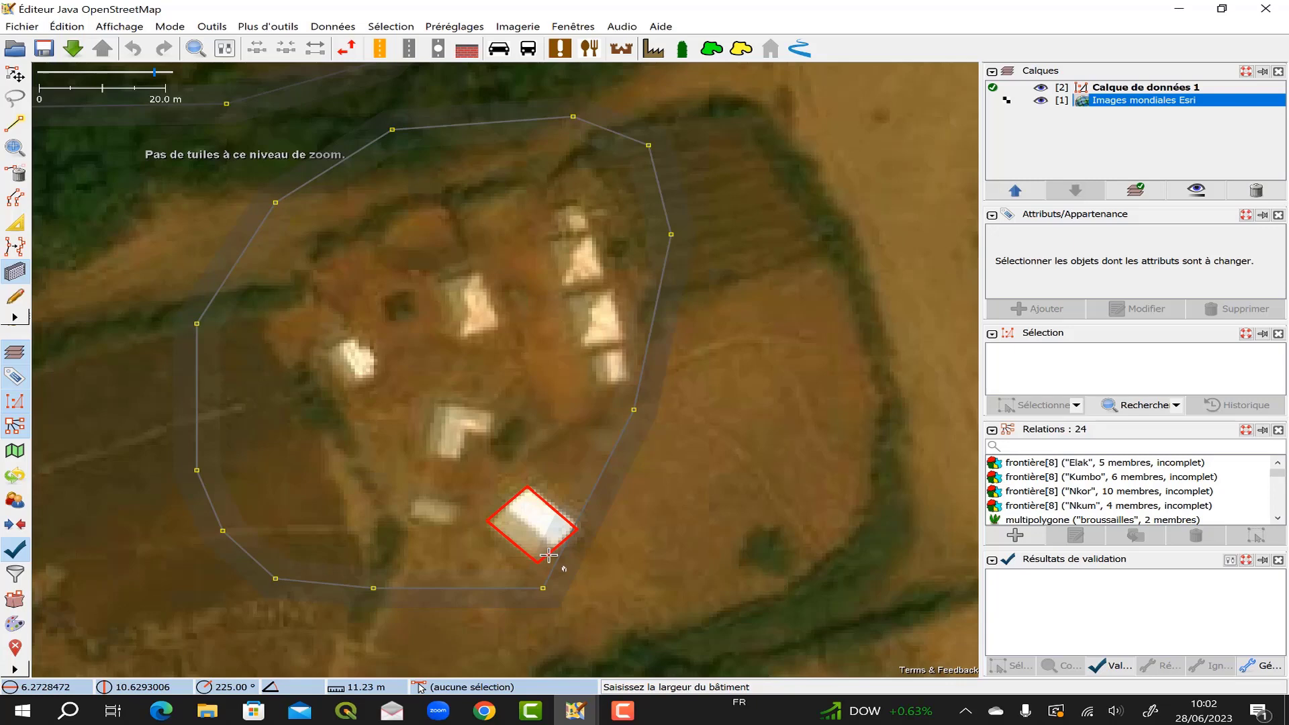
{"action": "left_click", "coordinate": [548, 554]}
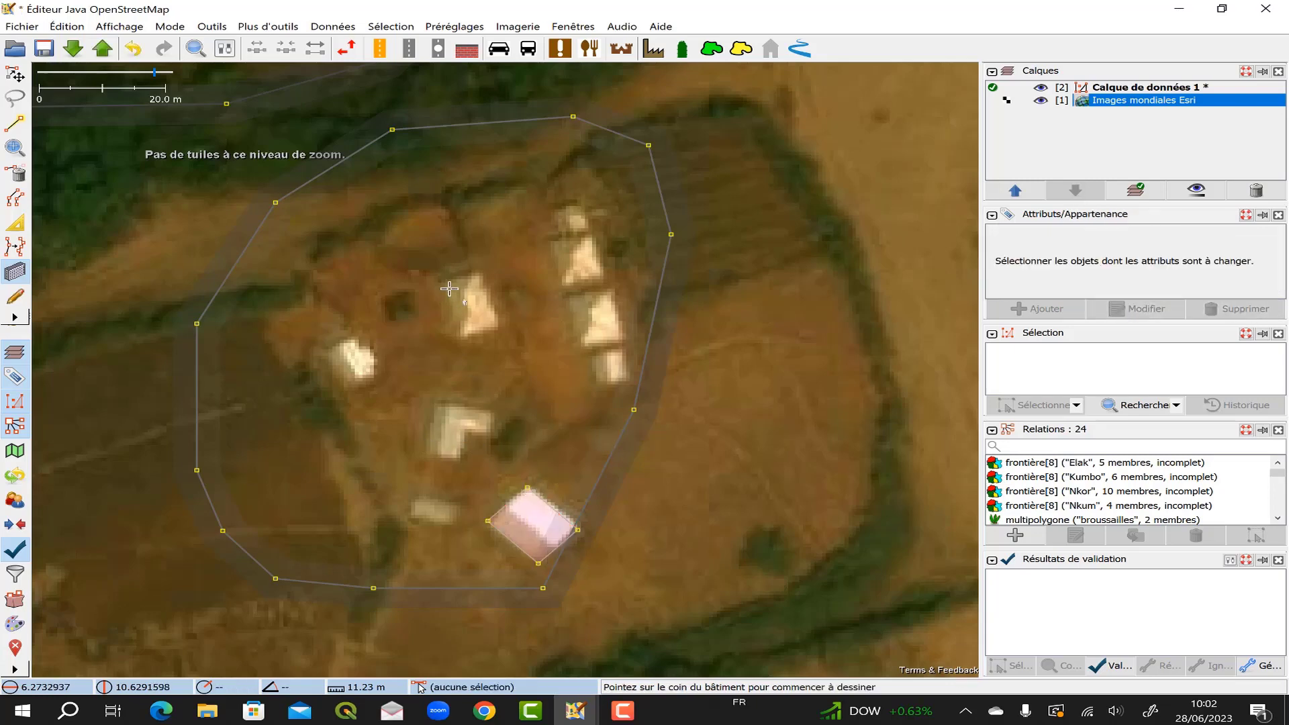
Step: Draw a rectangular building, about 10.4 m on one side, over the roof in the north-central part of the settlement
{"action": "scroll", "coordinate": [449, 288], "scroll_direction": "up", "scroll_amount": 1}
{"action": "scroll", "coordinate": [459, 284], "scroll_direction": "down", "scroll_amount": 1}
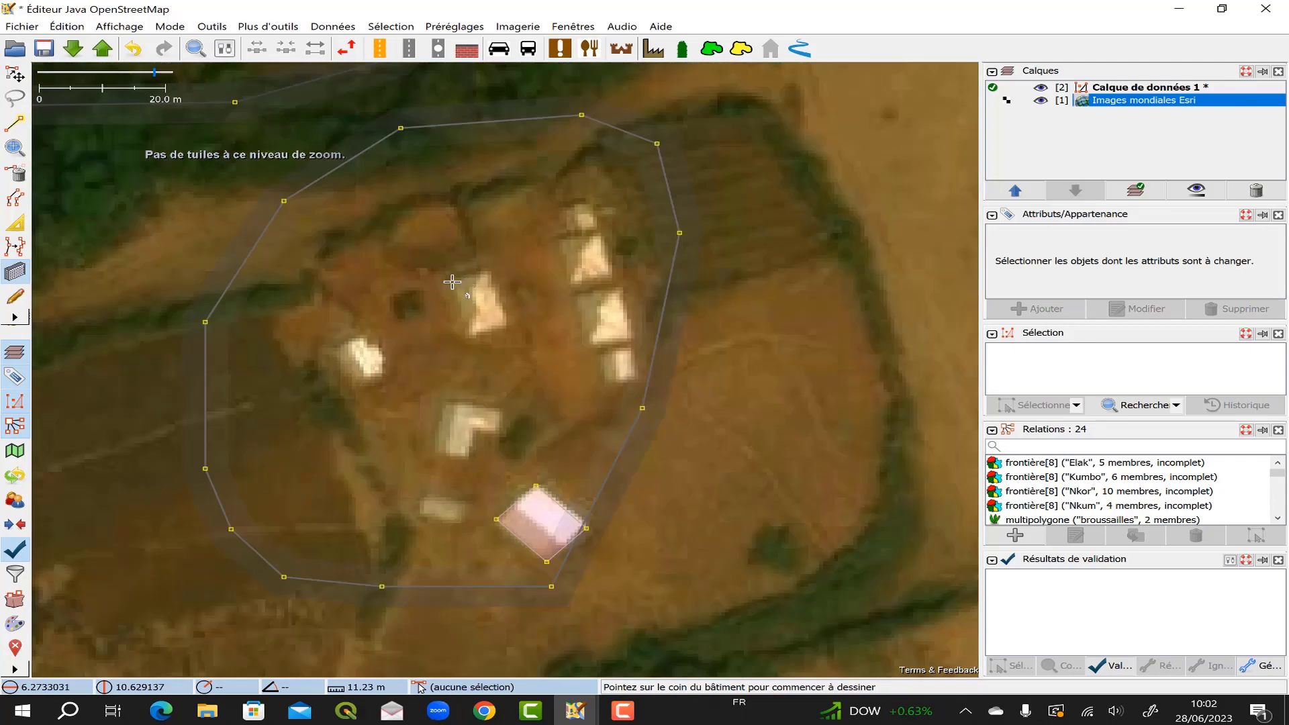
{"action": "left_click", "coordinate": [447, 281]}
{"action": "left_click", "coordinate": [488, 270]}
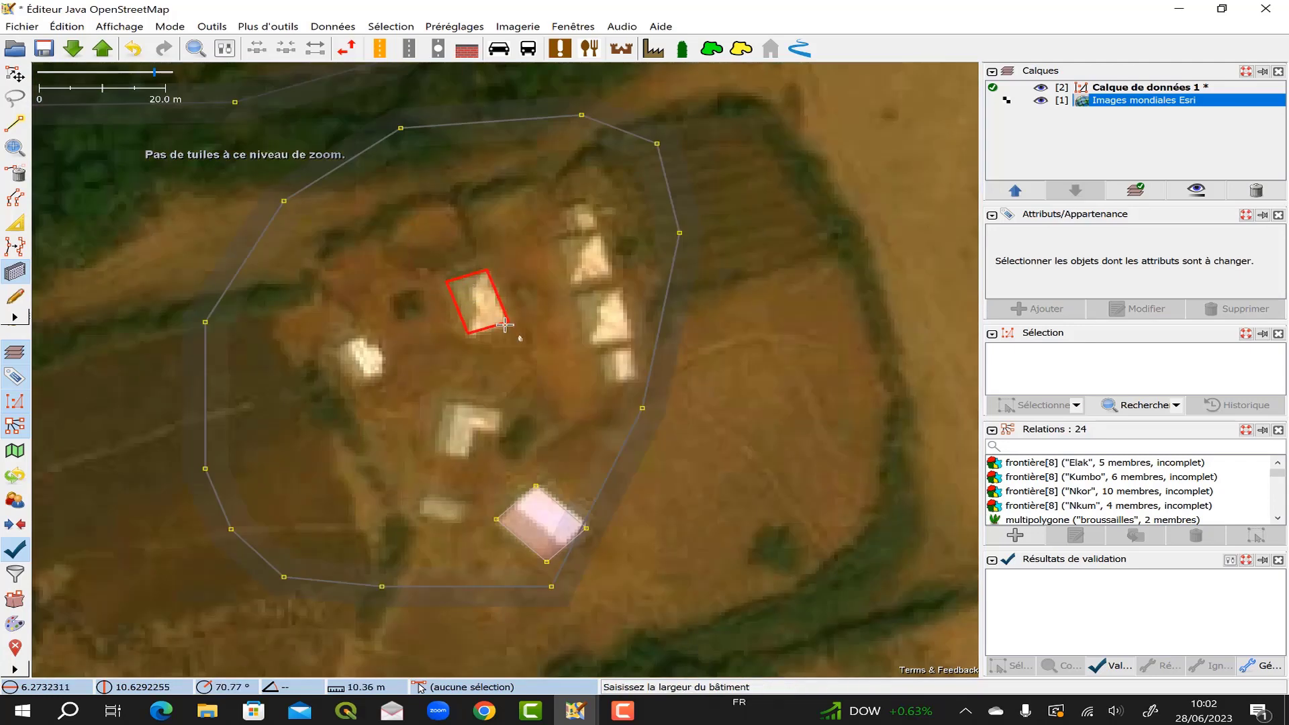
{"action": "left_click", "coordinate": [508, 321]}
Step: Draw a rectangular building over the larger roof just above the southernmost small roof in the settlement's eastern row
{"action": "left_click", "coordinate": [574, 294]}
{"action": "left_click", "coordinate": [617, 286]}
{"action": "left_click", "coordinate": [629, 336]}
Step: Draw rectangular buildings over the southernmost small roof and the second roof from the north in the settlement's eastern row
{"action": "left_click", "coordinate": [600, 351]}
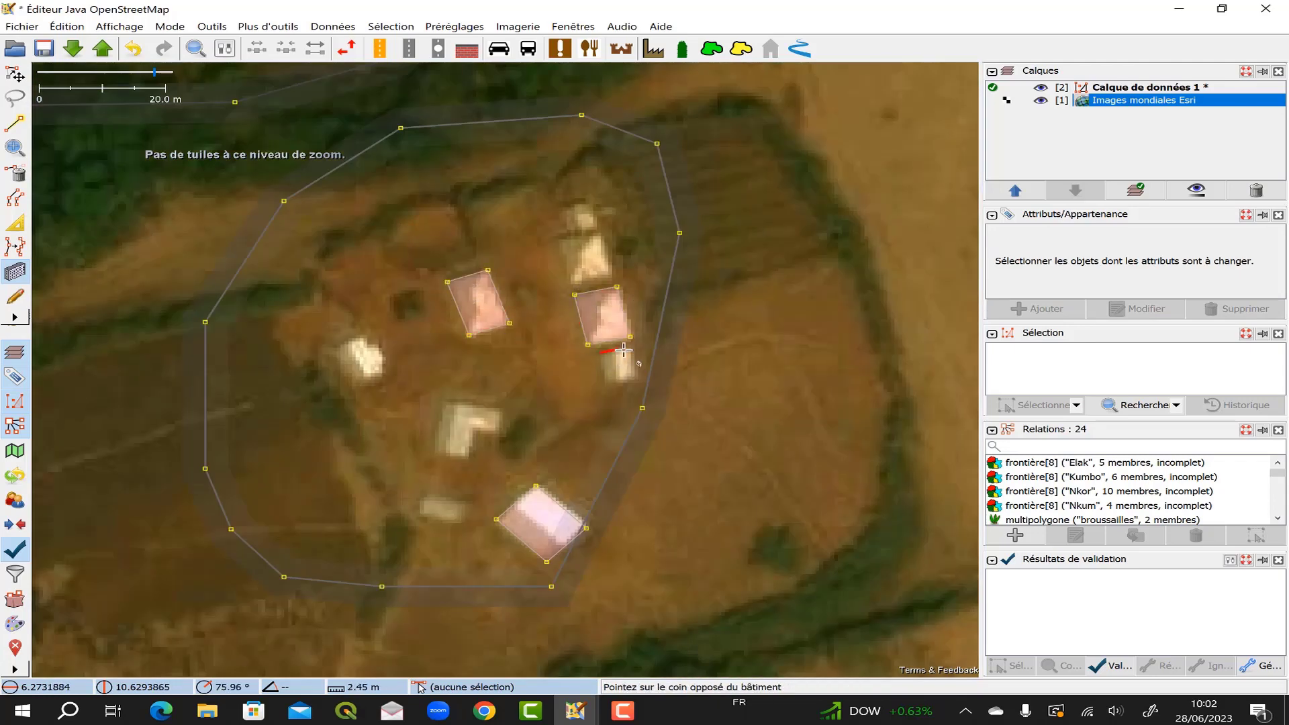
{"action": "left_click", "coordinate": [629, 349]}
{"action": "left_click", "coordinate": [624, 382]}
{"action": "left_click", "coordinate": [562, 239]}
{"action": "left_click", "coordinate": [603, 234]}
{"action": "left_click", "coordinate": [610, 275]}
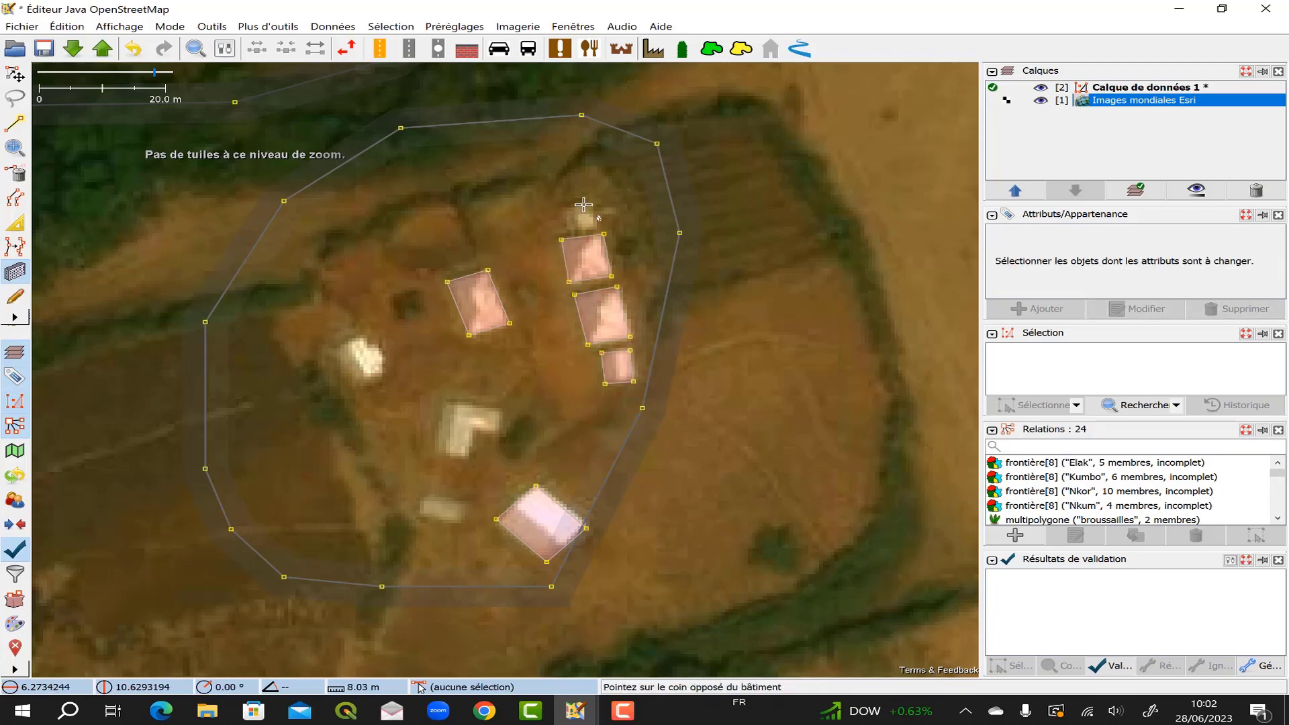
Step: Draw rectangular buildings over the small northernmost roof of the eastern row and the small faint roof west of the large white building, about 6.4 m long
{"action": "left_click", "coordinate": [570, 208]}
{"action": "left_click", "coordinate": [592, 205]}
{"action": "left_click", "coordinate": [596, 223]}
{"action": "left_click", "coordinate": [424, 494]}
{"action": "left_click", "coordinate": [463, 497]}
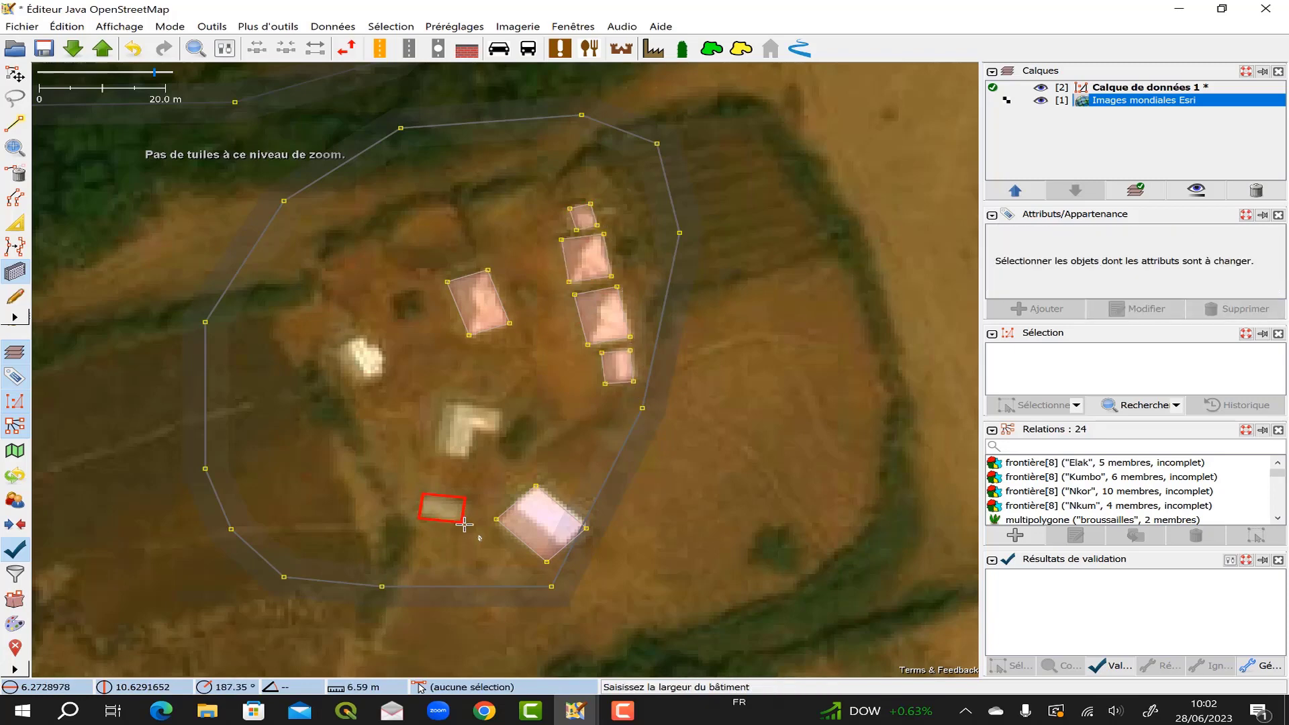
{"action": "left_click", "coordinate": [433, 523]}
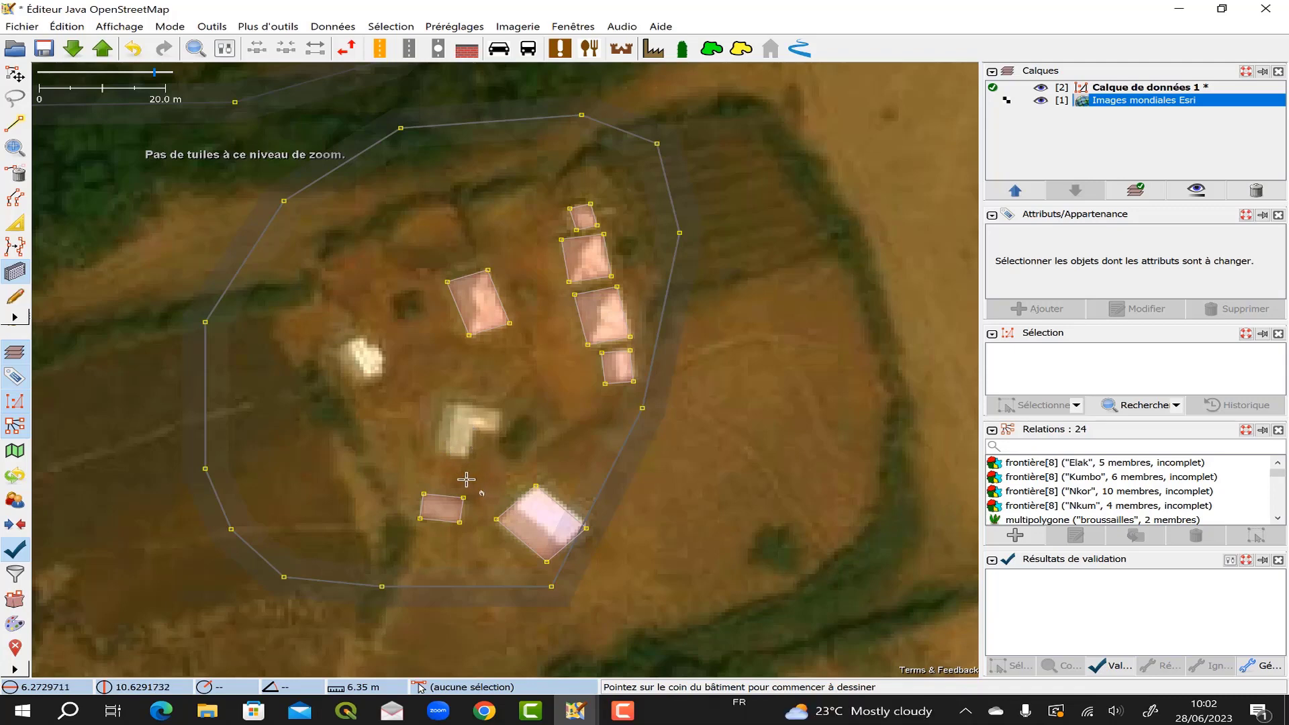
Step: Draw a rectangular building about 6 m wide over the main western wing of the L-shaped roof
{"action": "left_click", "coordinate": [432, 454]}
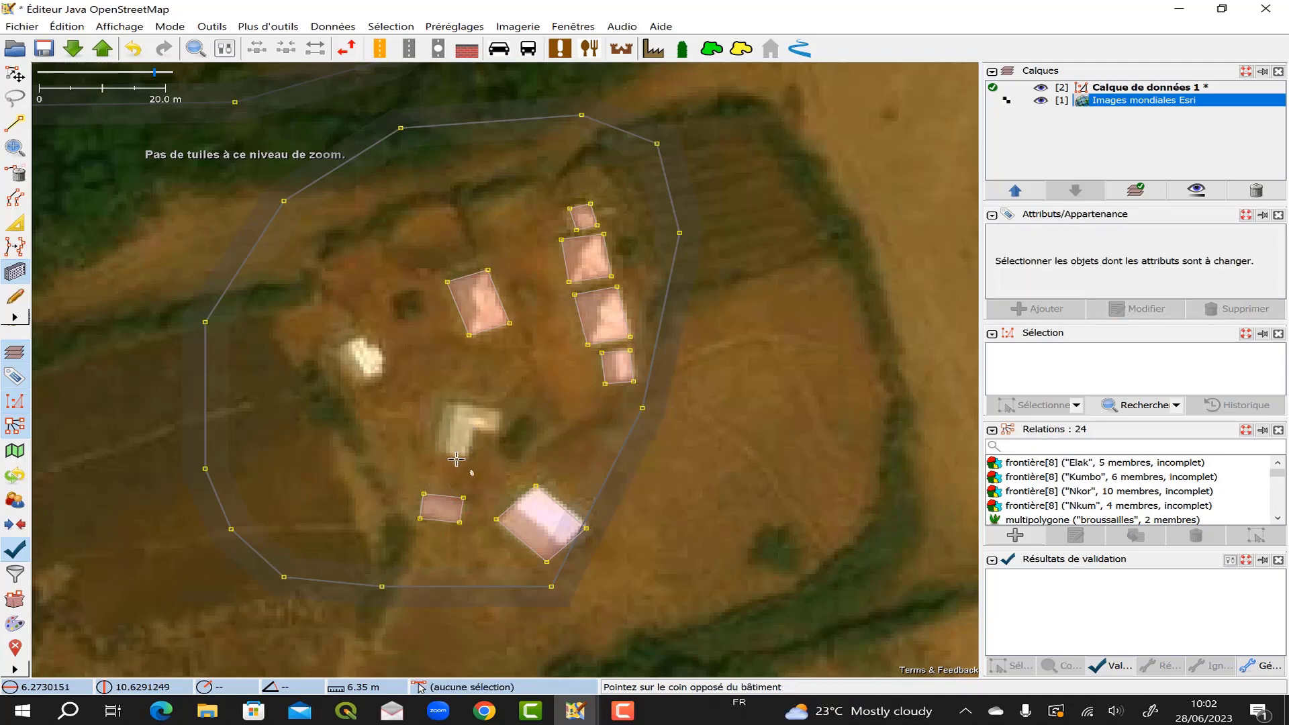
{"action": "left_click", "coordinate": [471, 458]}
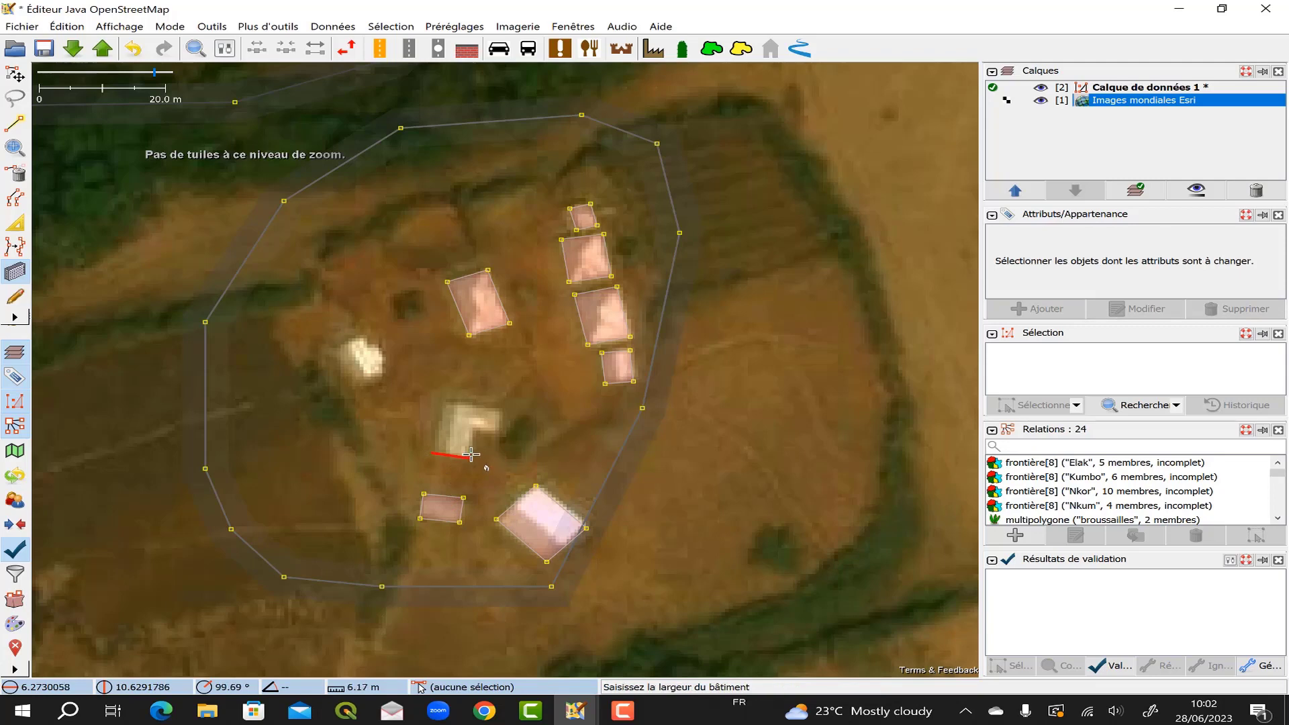
{"action": "left_click", "coordinate": [473, 409]}
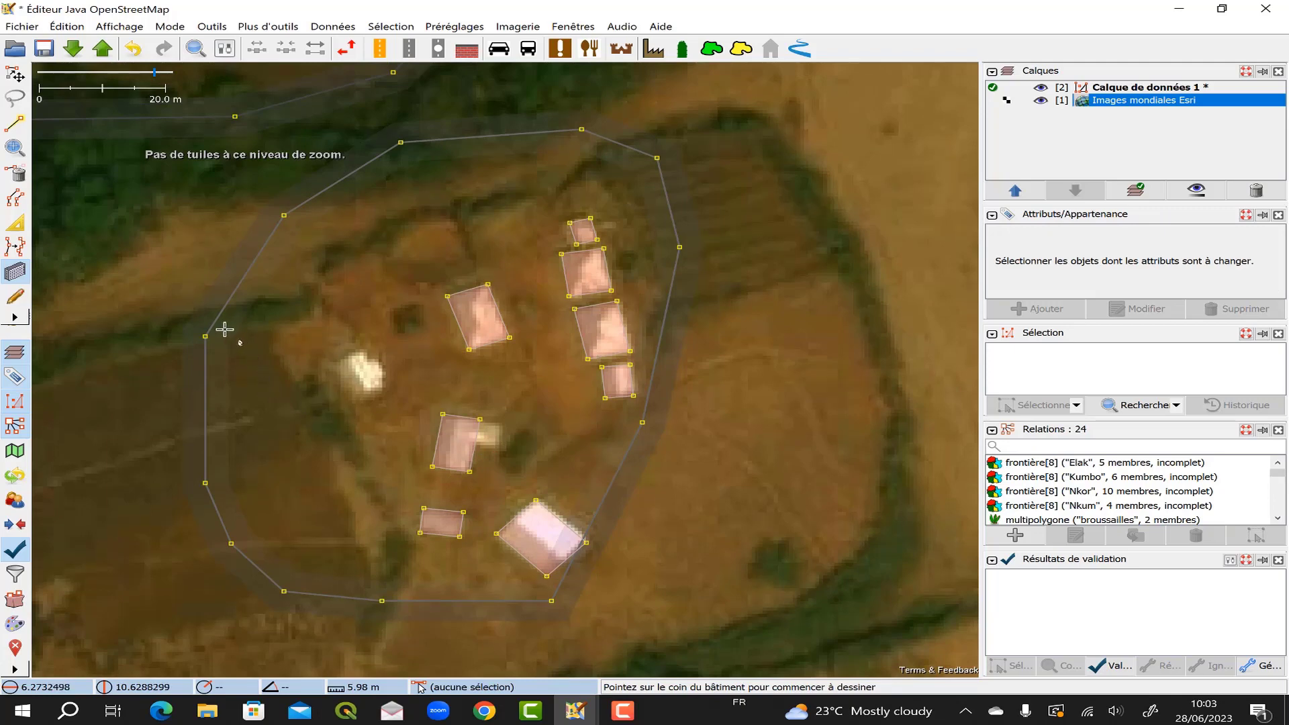
Step: Add a node on the eastern edge of the L-shaped roof's building, where the side wing's lower edge meets it
{"action": "left_click", "coordinate": [17, 124]}
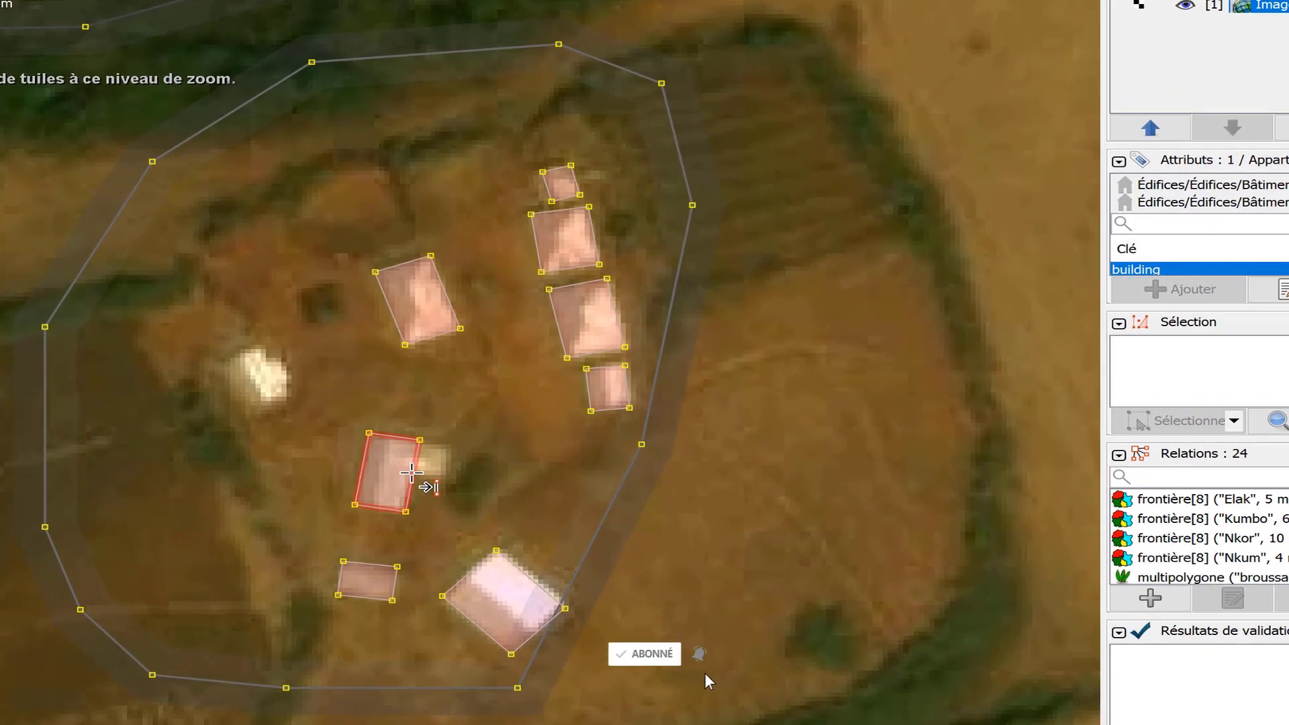
{"action": "left_click", "coordinate": [411, 473]}
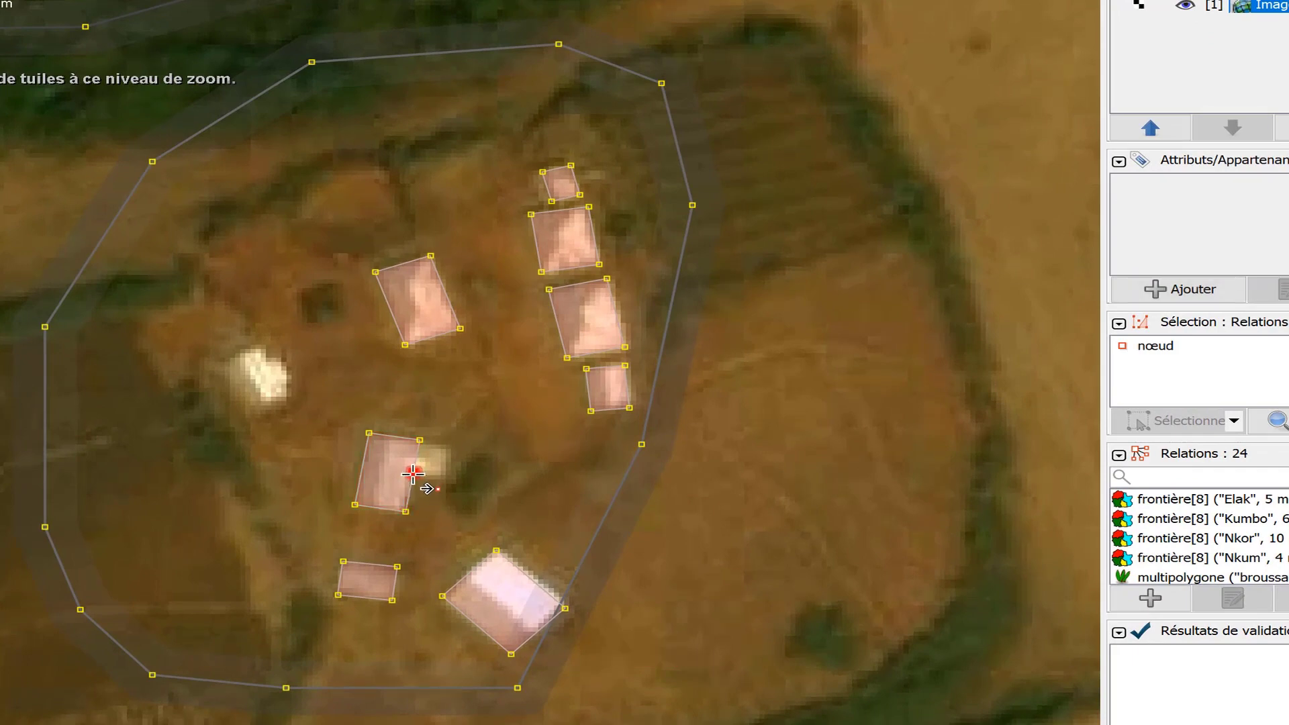
{"action": "key", "text": "Escape"}
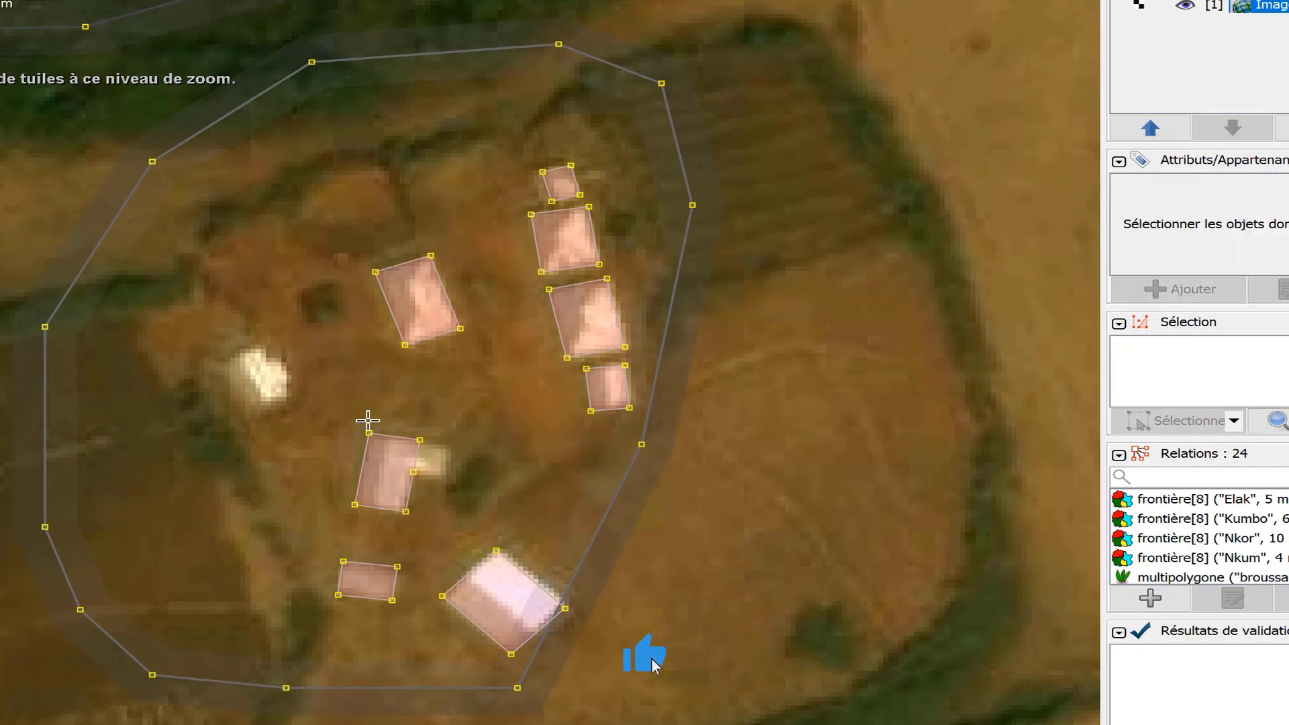
{"action": "left_click", "coordinate": [367, 424]}
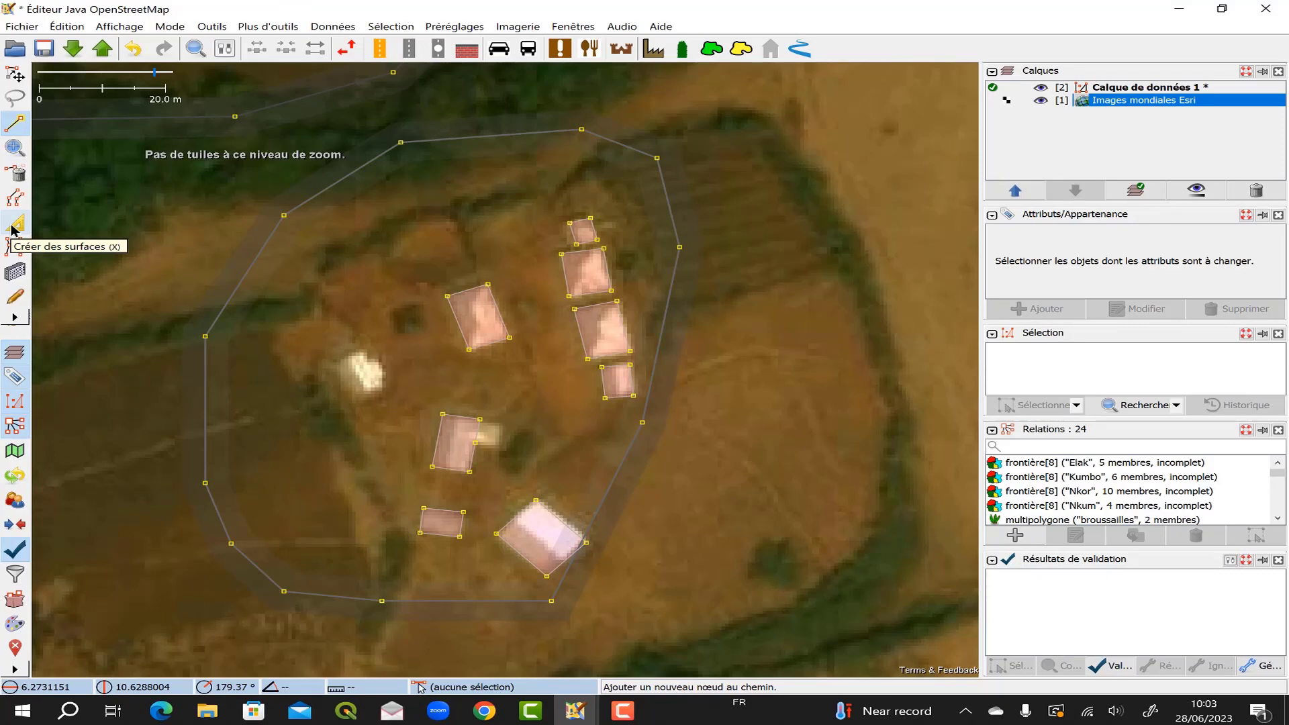
Step: Extrude the upper part of that building's eastern edge outward over the side wing to form an L-shaped footprint
{"action": "left_click", "coordinate": [15, 223]}
{"action": "left_click", "coordinate": [479, 436]}
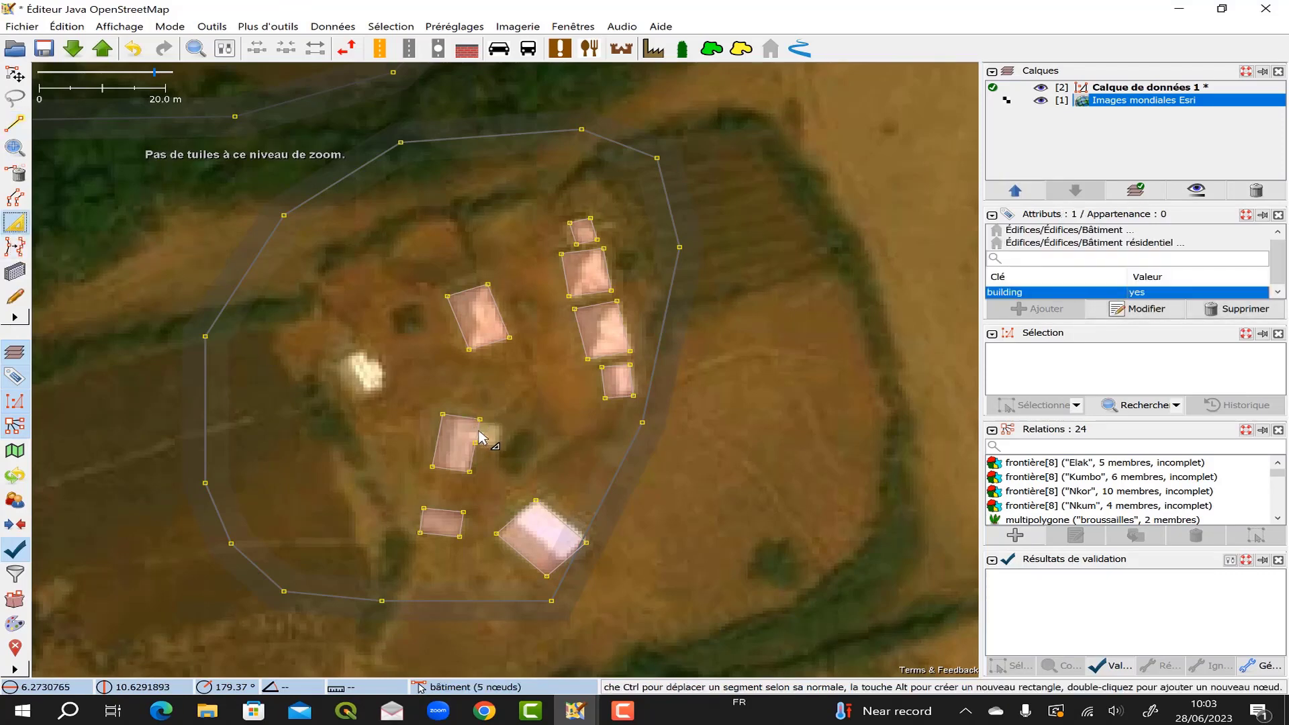
{"action": "left_click_drag", "start_coordinate": [479, 436], "coordinate": [497, 438]}
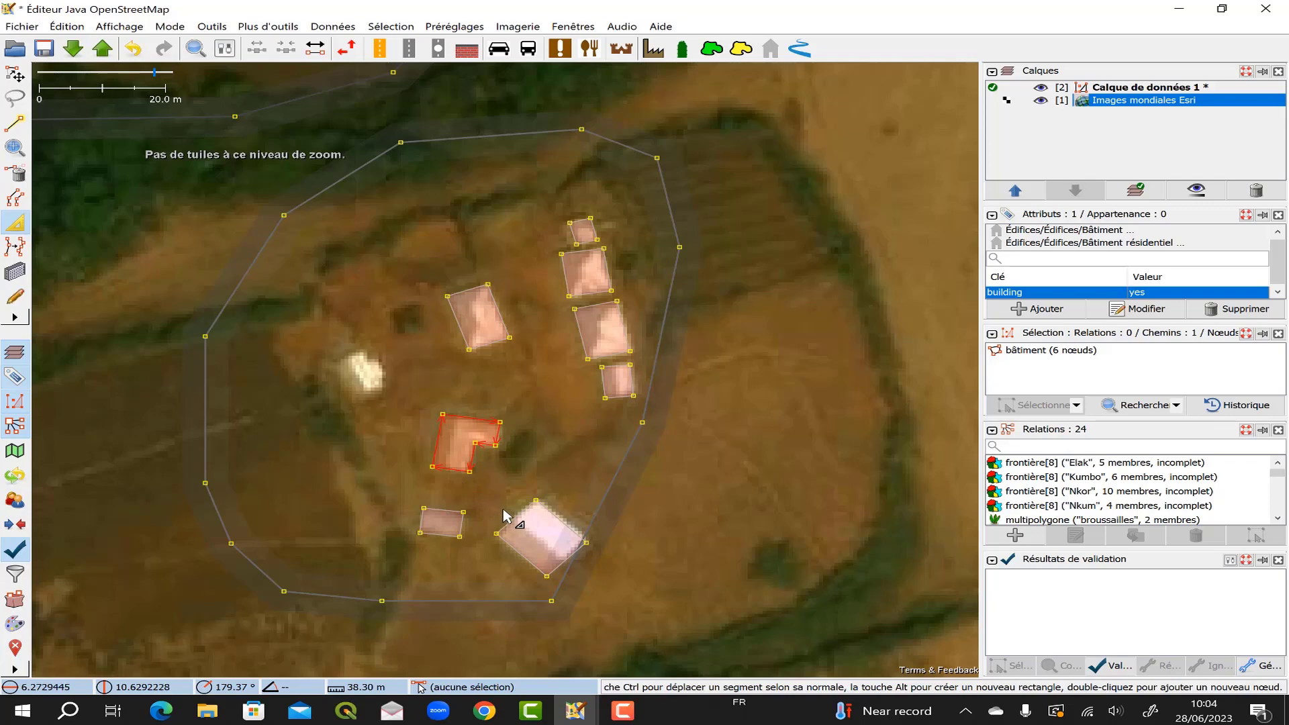
{"action": "key", "text": "b"}
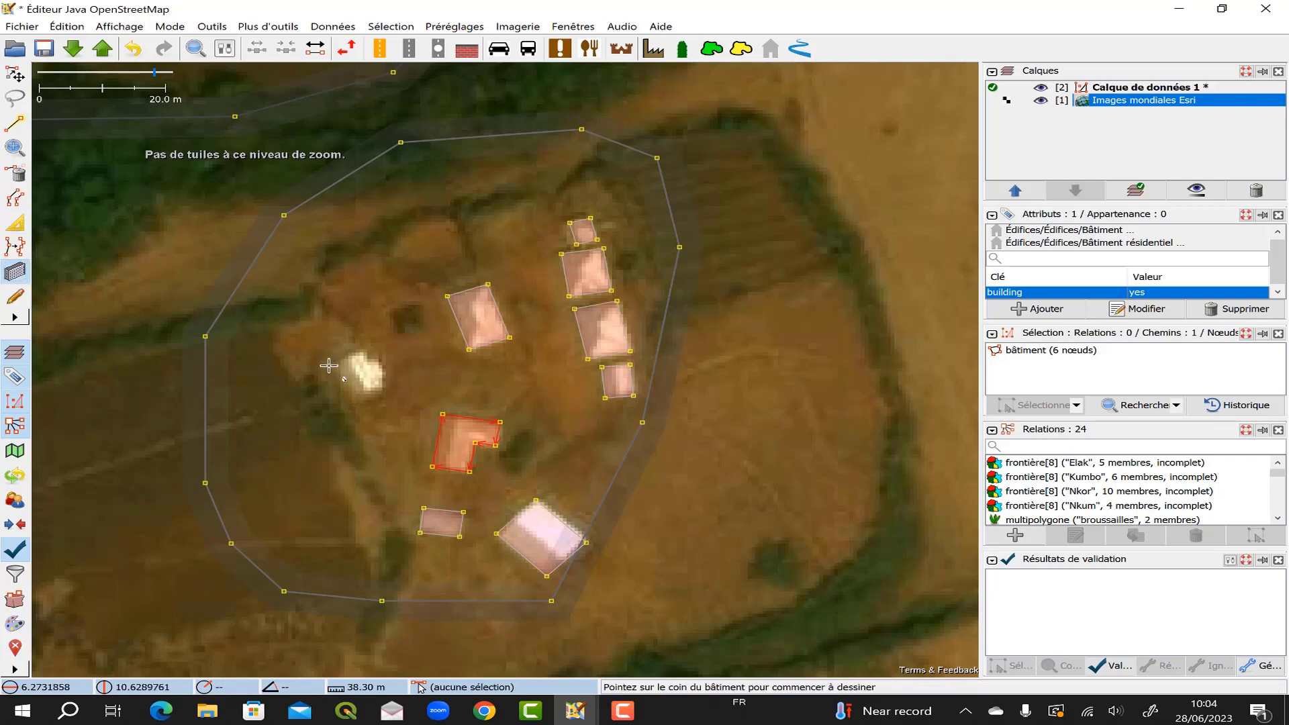
{"action": "left_click", "coordinate": [329, 365]}
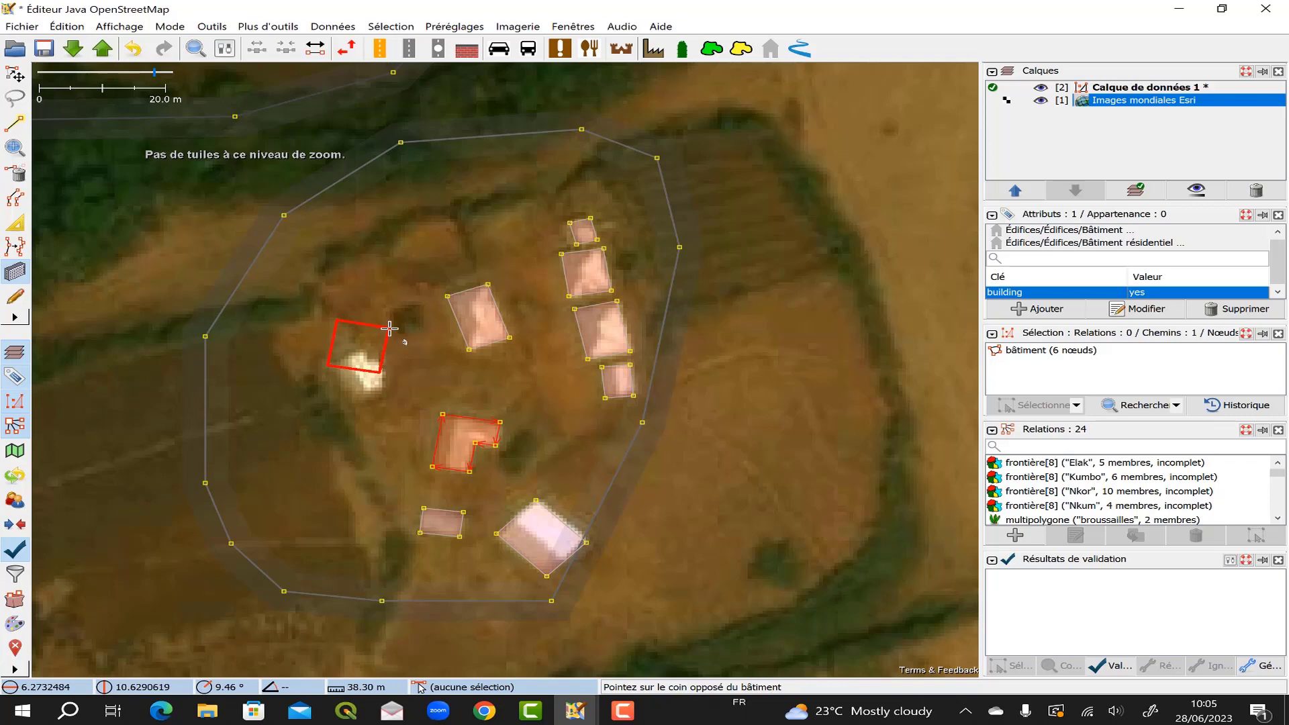
{"action": "key", "text": "Escape"}
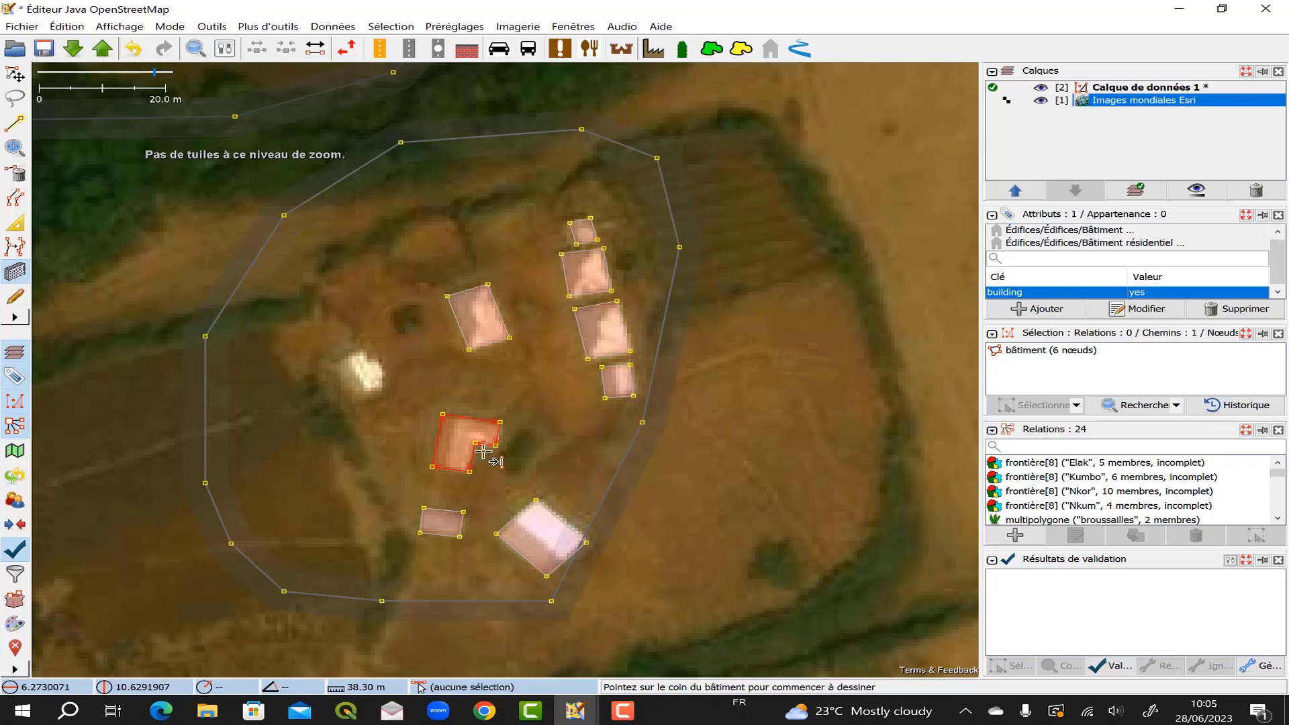
{"action": "key", "text": "Escape"}
{"action": "left_click", "coordinate": [456, 444]}
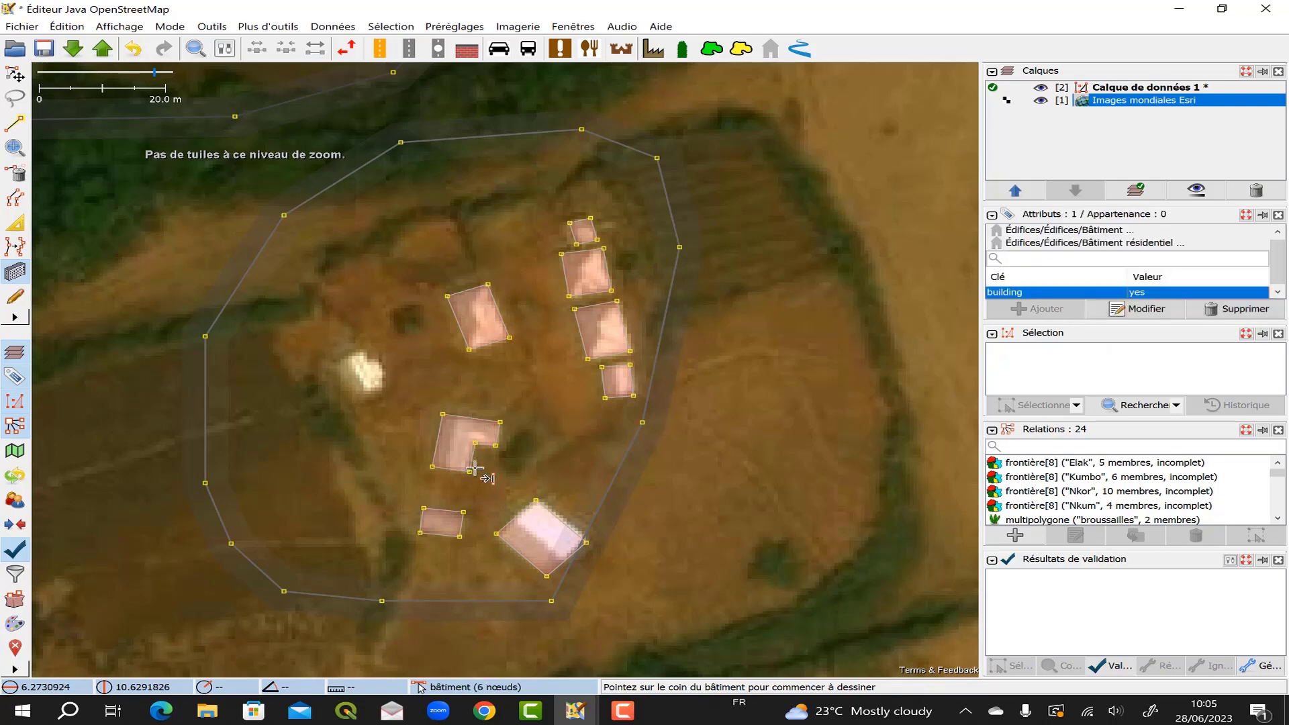
{"action": "key", "text": "Escape"}
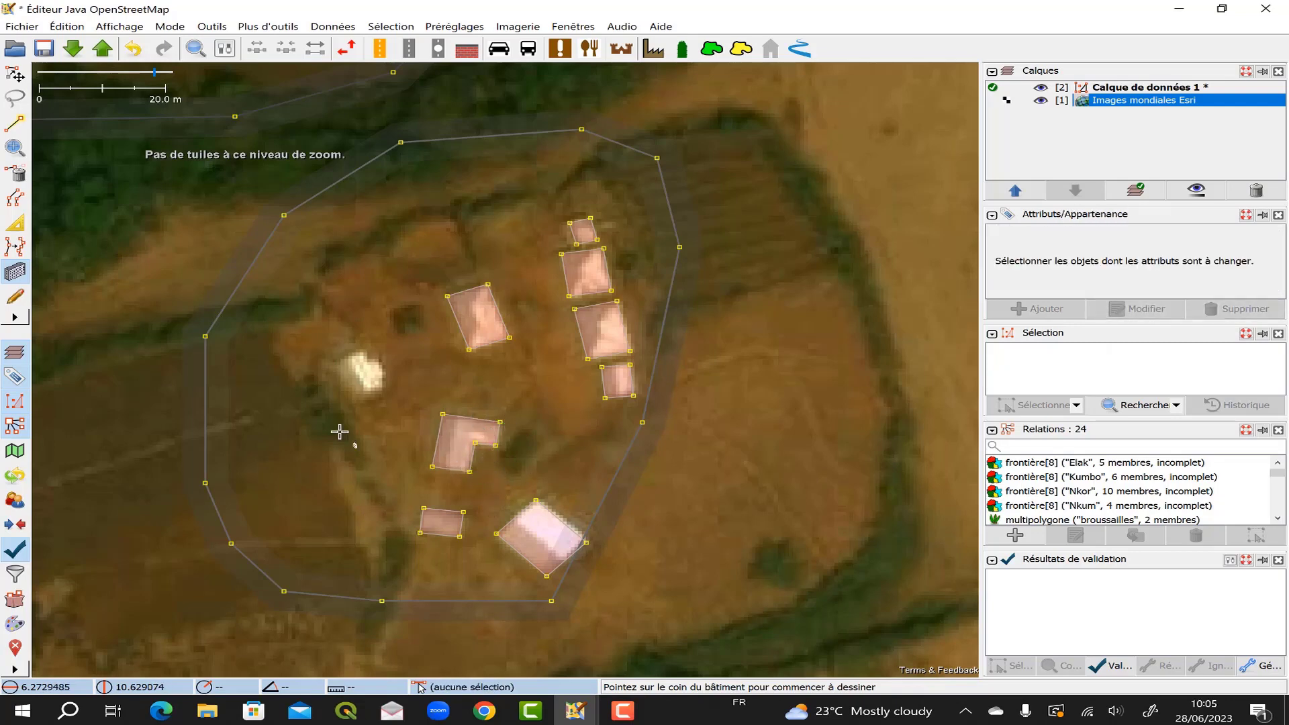
Step: Draw a rectangular building, about 6 m on one side, over the white roof in the settlement's western part
{"action": "left_click", "coordinate": [334, 364]}
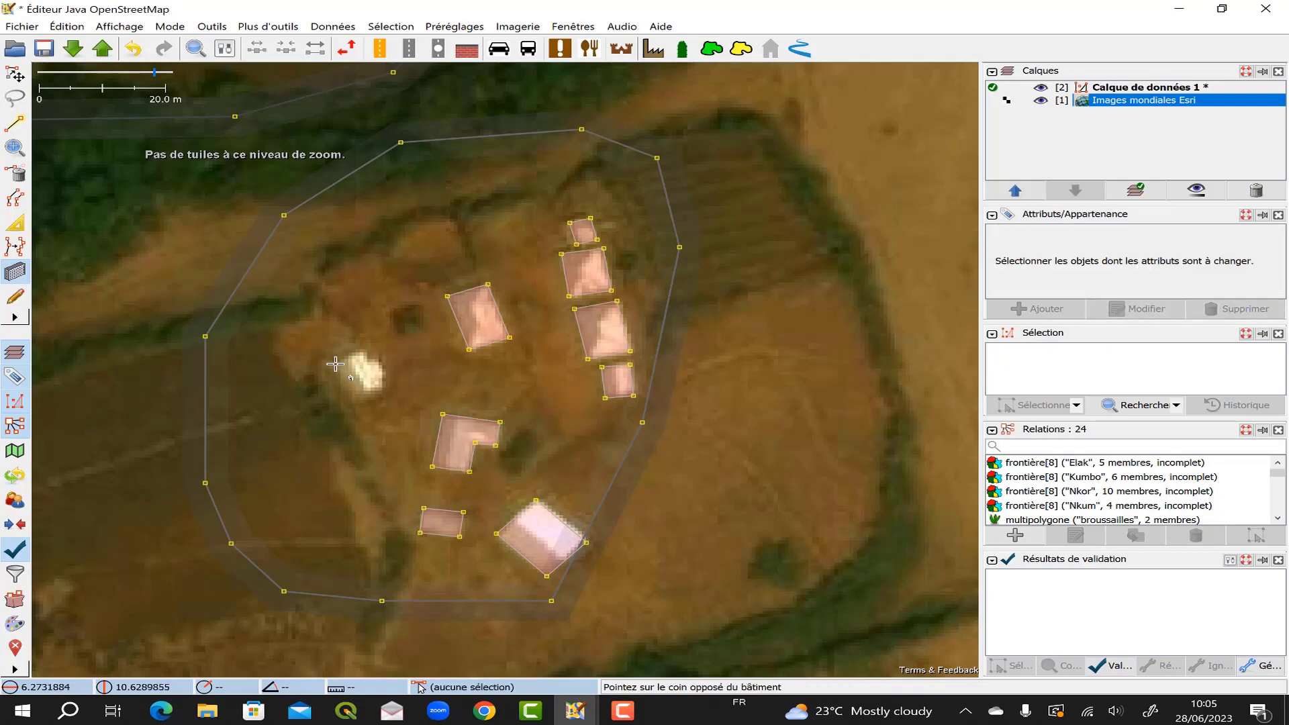
{"action": "left_click", "coordinate": [355, 400]}
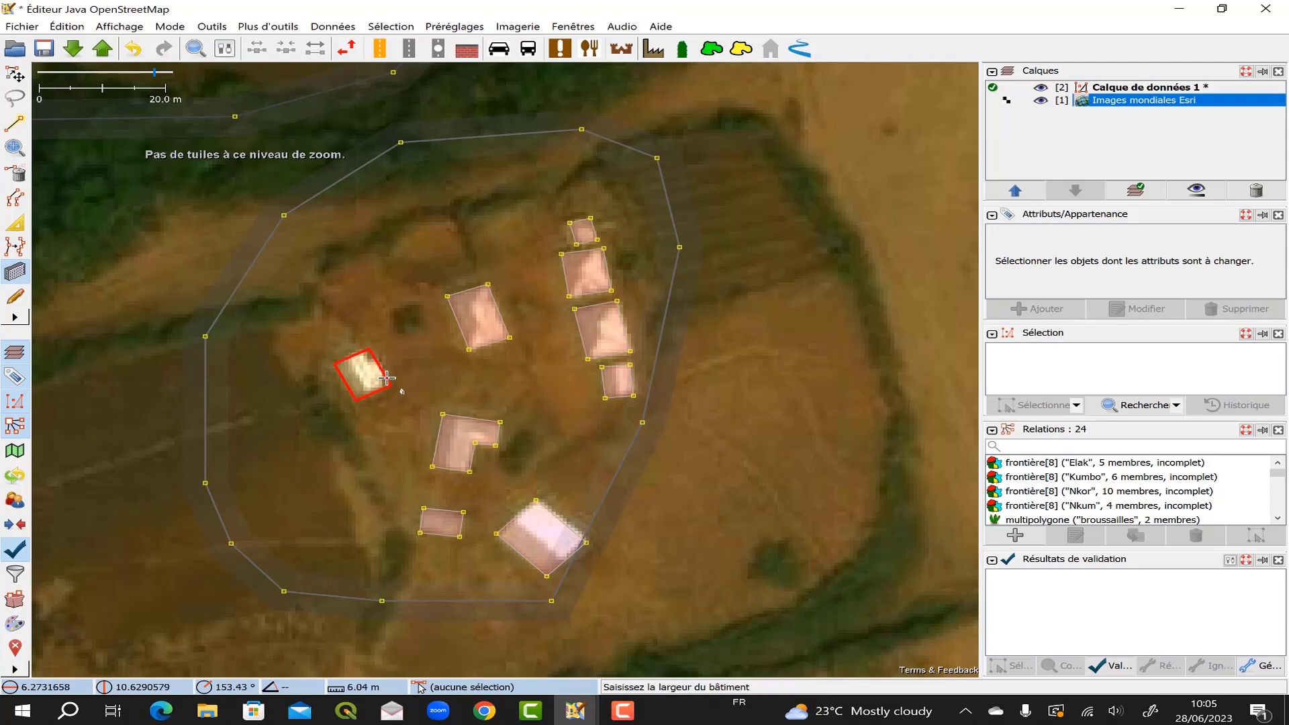
{"action": "left_click", "coordinate": [387, 379]}
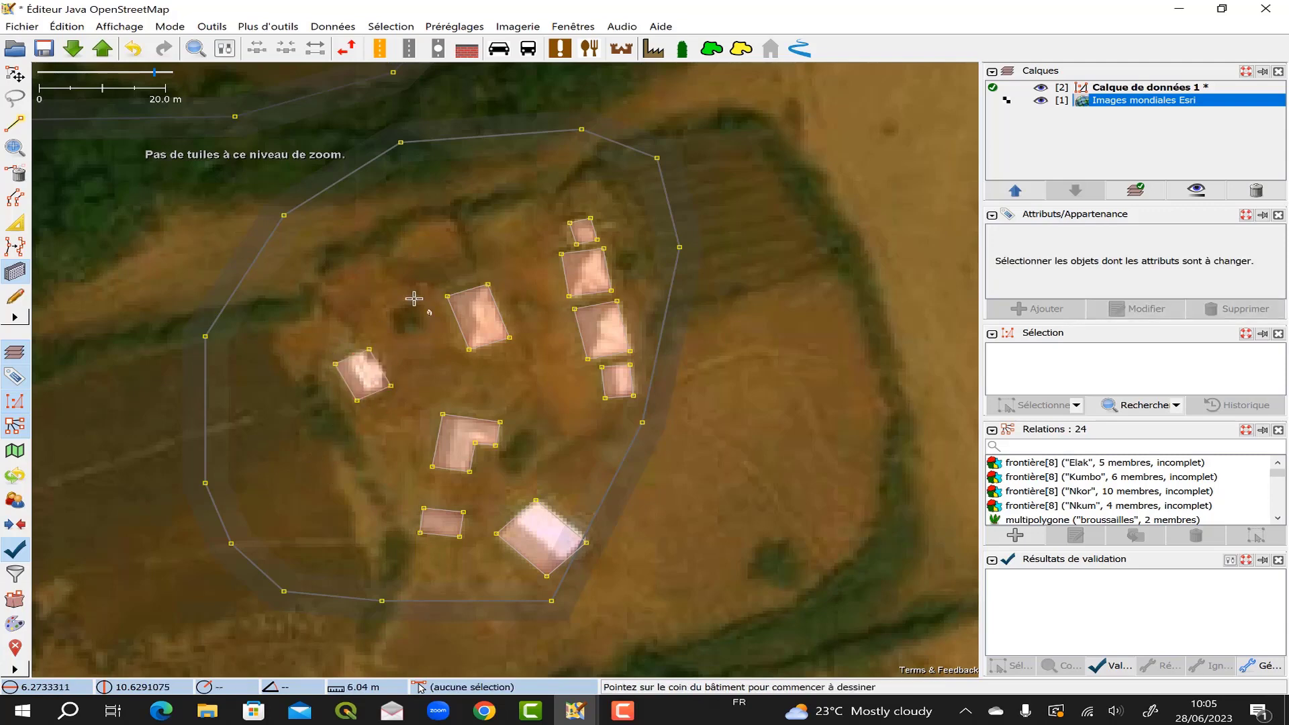
Step: Trace a closed four-node outline, about 7 by 9 m, around the northeastern roof in the smaller settlement to the south
{"action": "scroll", "coordinate": [376, 306], "scroll_direction": "down", "scroll_amount": 2}
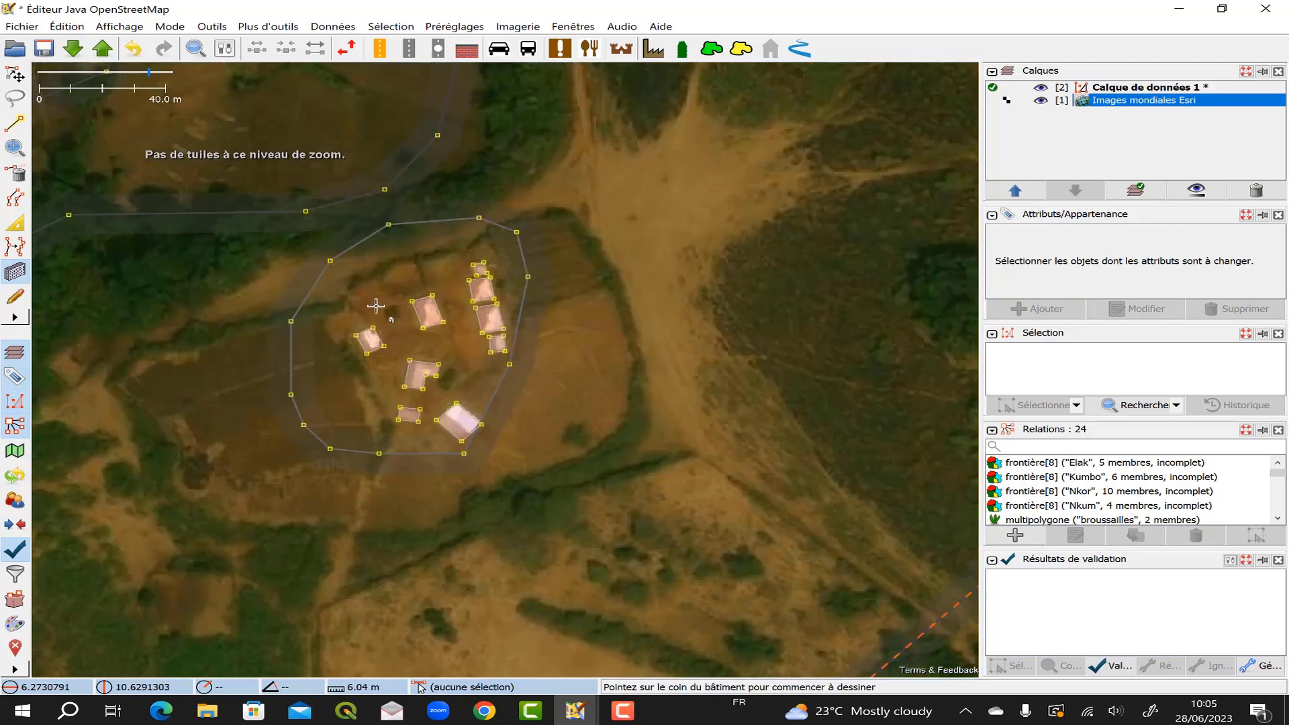
{"action": "scroll", "coordinate": [376, 306], "scroll_direction": "down", "scroll_amount": 1}
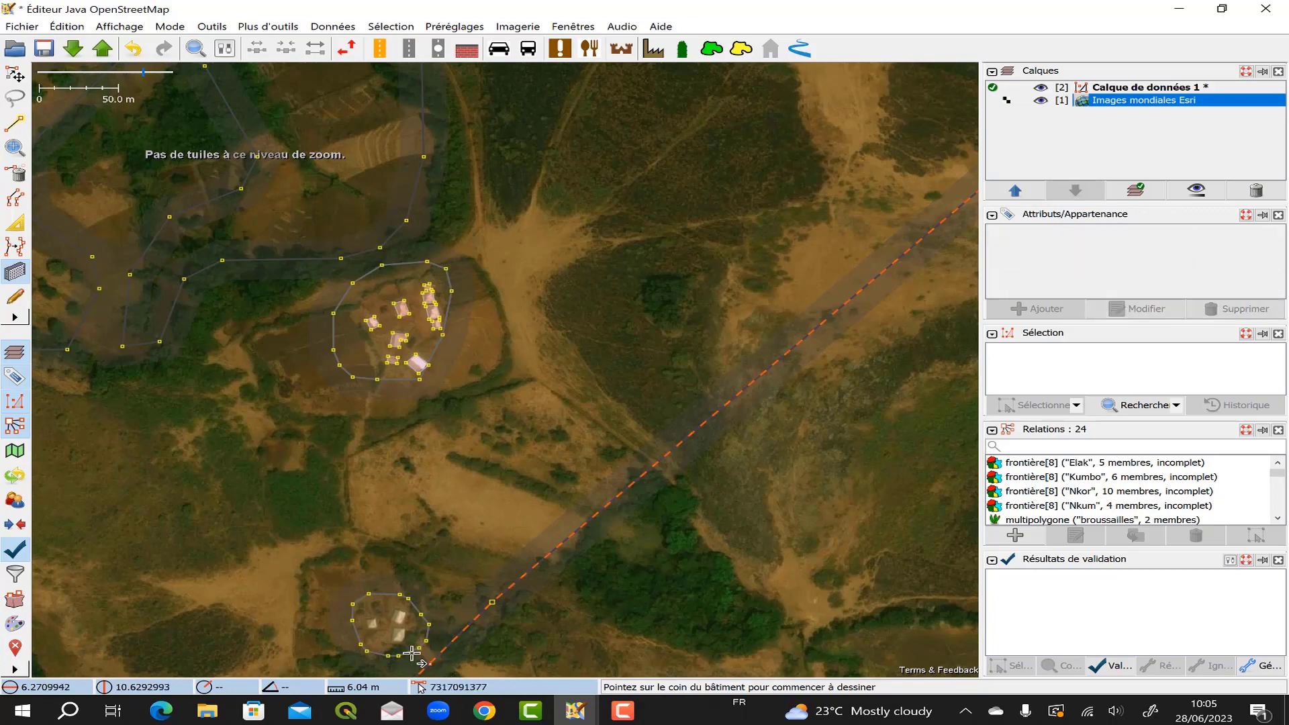
{"action": "scroll", "coordinate": [406, 661], "scroll_direction": "up", "scroll_amount": 2}
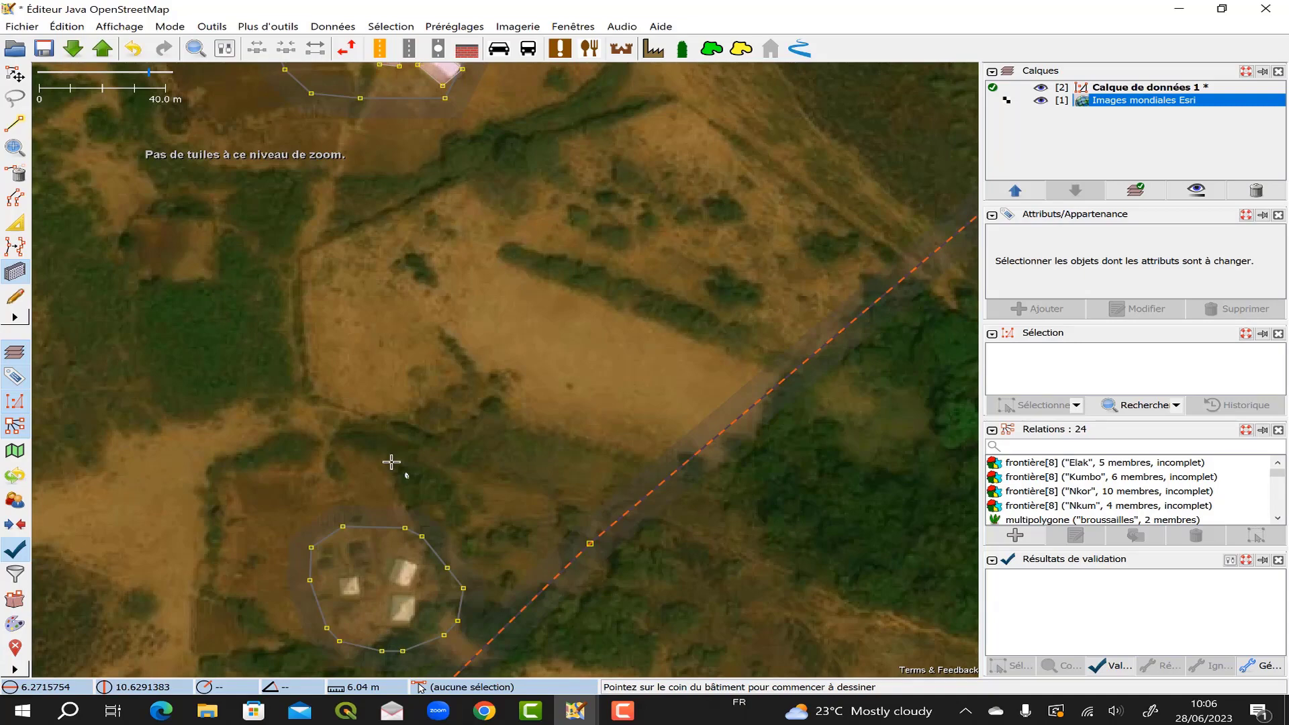
{"action": "key", "text": "a"}
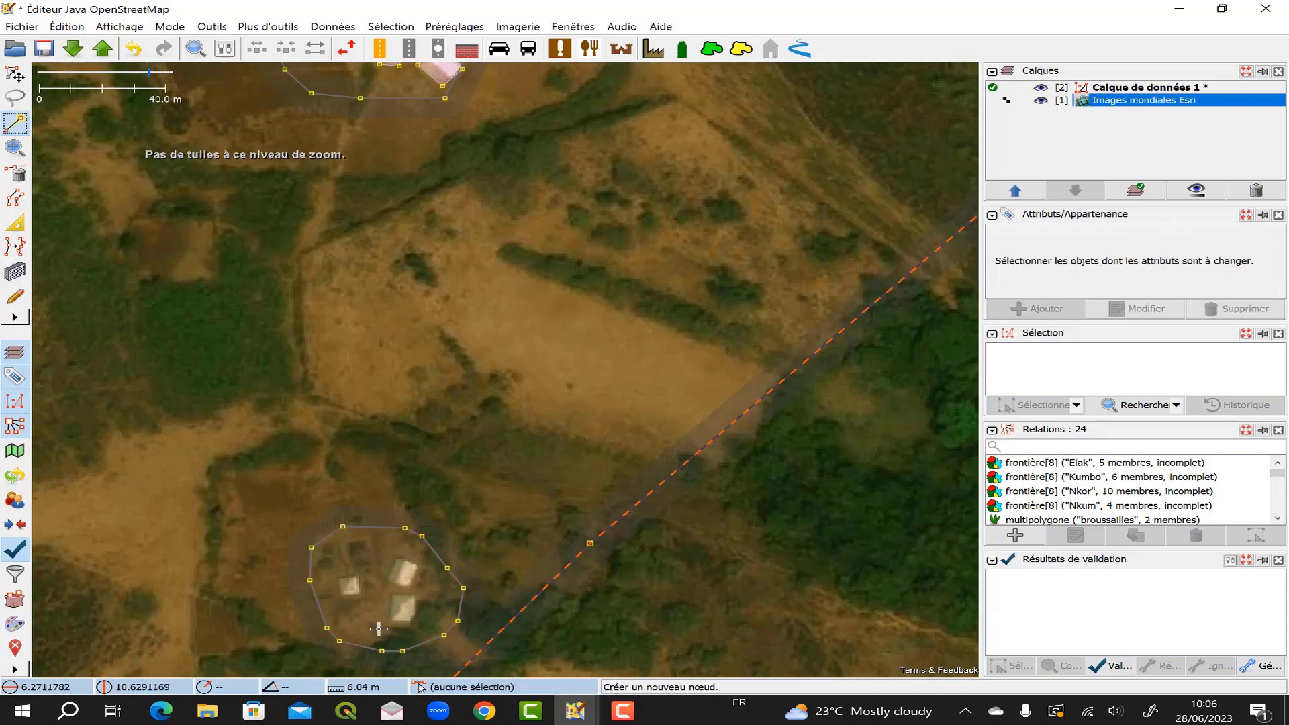
{"action": "scroll", "coordinate": [380, 627], "scroll_direction": "up", "scroll_amount": 4}
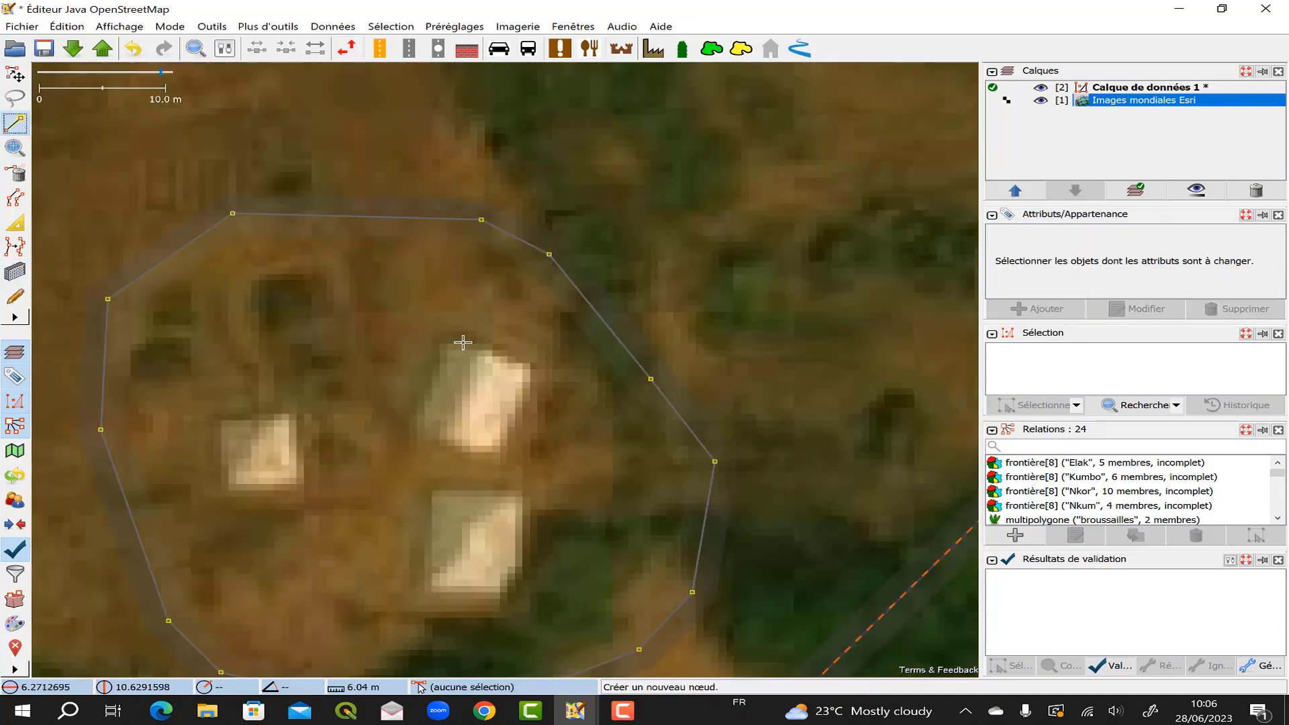
{"action": "scroll", "coordinate": [462, 342], "scroll_direction": "down", "scroll_amount": 1}
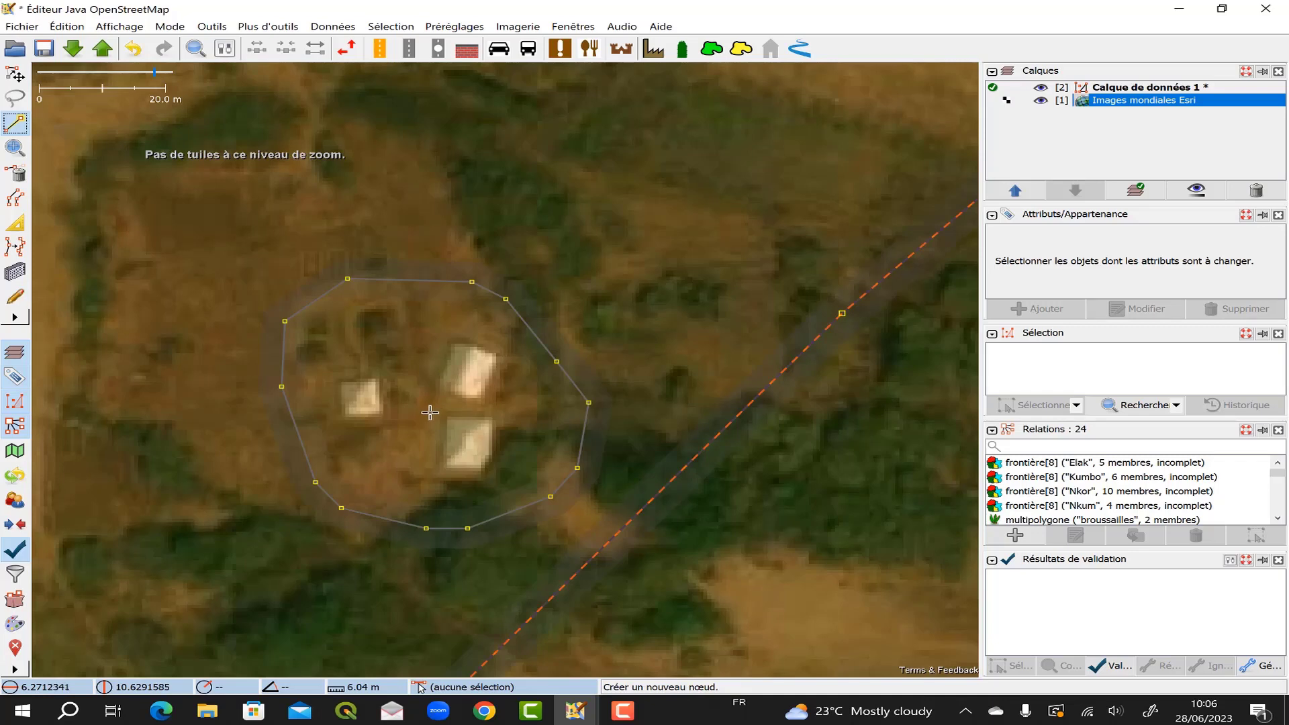
{"action": "left_click", "coordinate": [458, 340]}
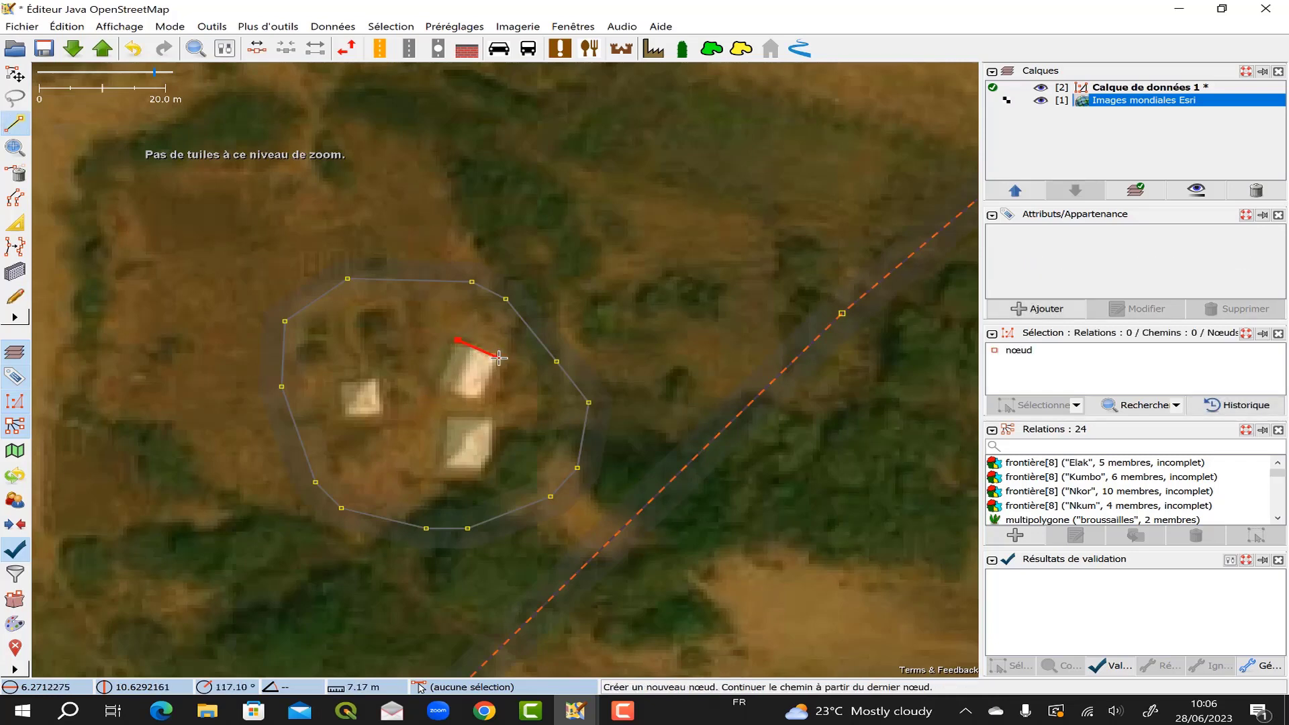
{"action": "left_click", "coordinate": [499, 357]}
{"action": "left_click", "coordinate": [474, 405]}
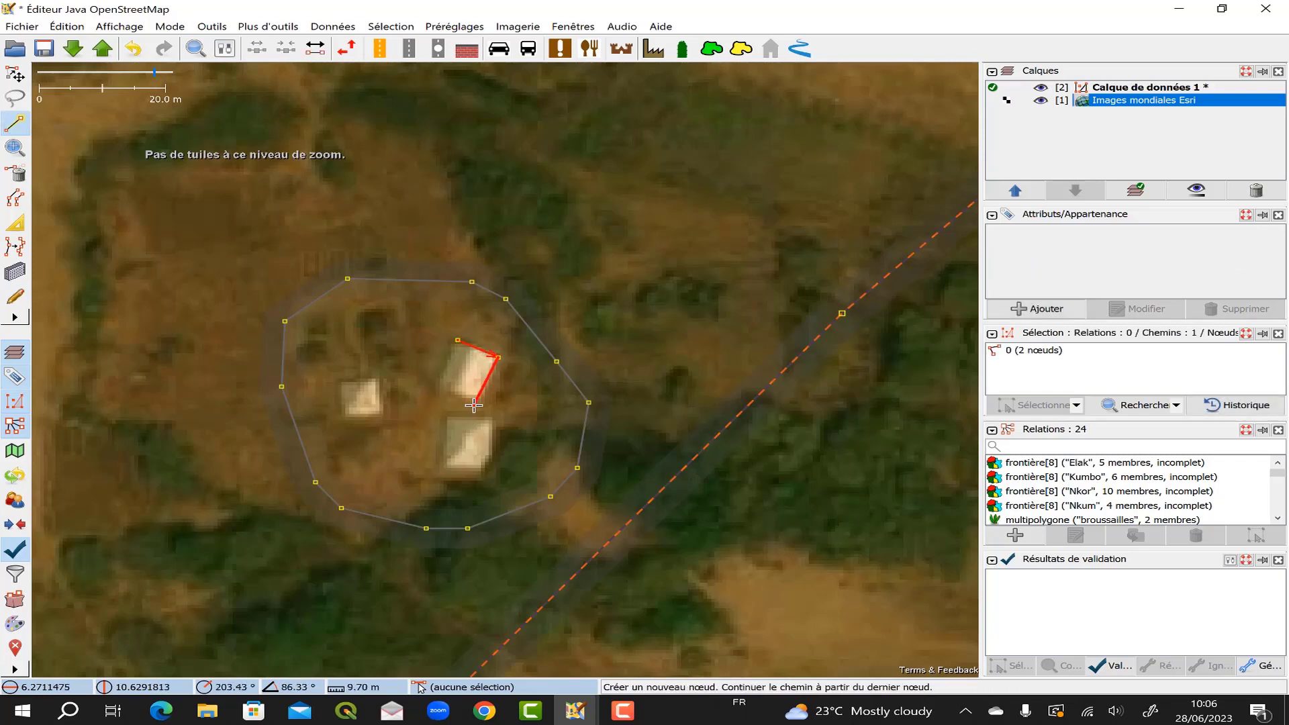
{"action": "left_click", "coordinate": [435, 386]}
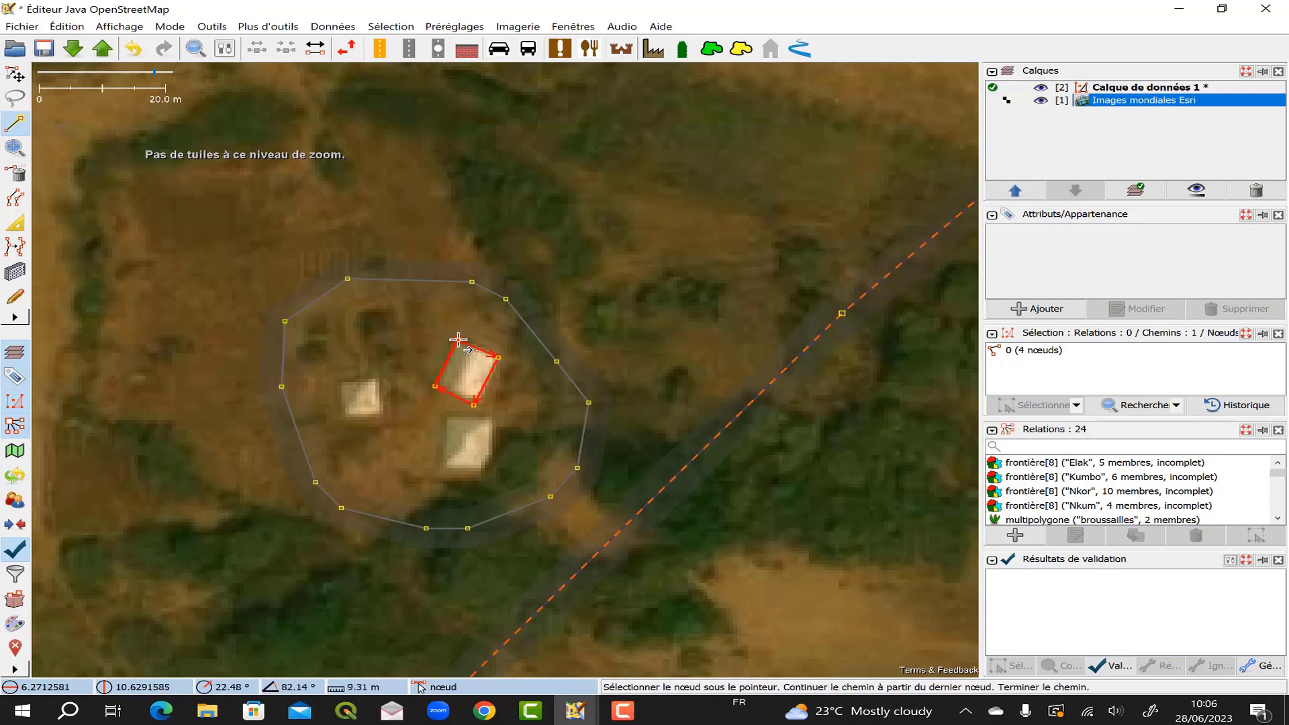
{"action": "left_click", "coordinate": [457, 341]}
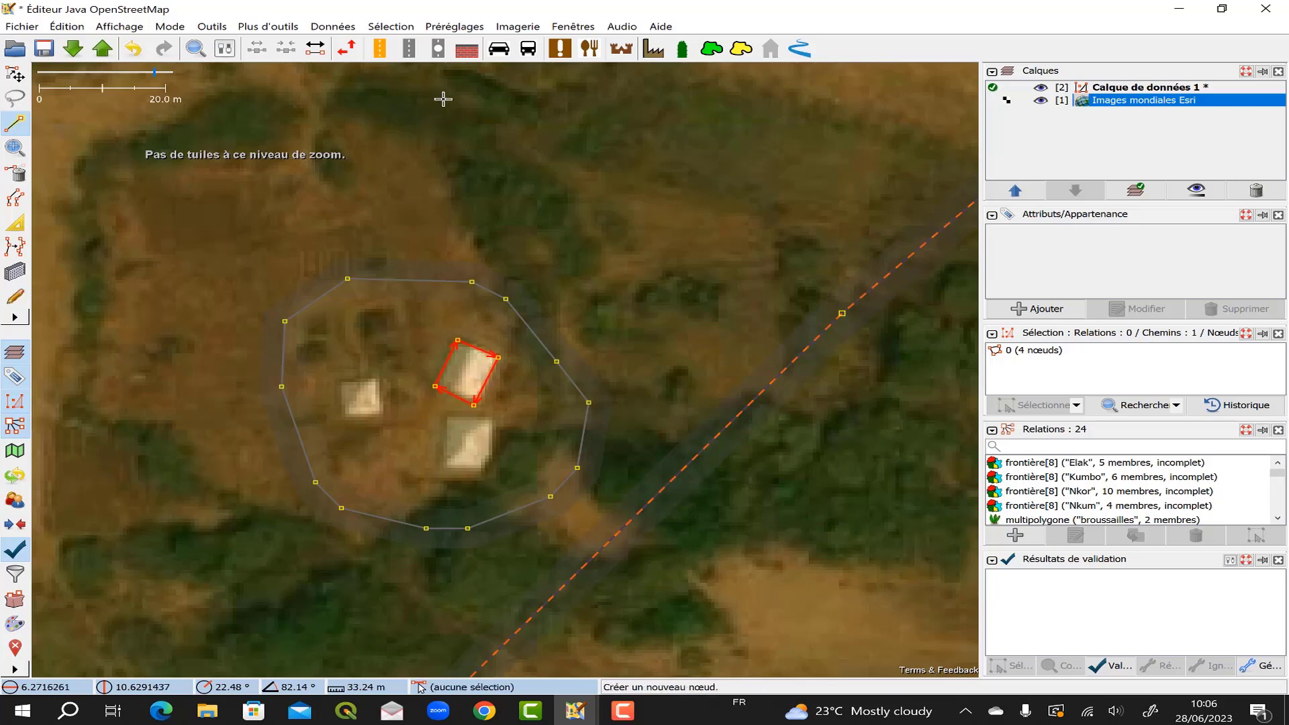
Step: Apply the building preset (Bâtiment) with the value "oui" to the selected four-node outline and square its corners
{"action": "left_click", "coordinate": [461, 32]}
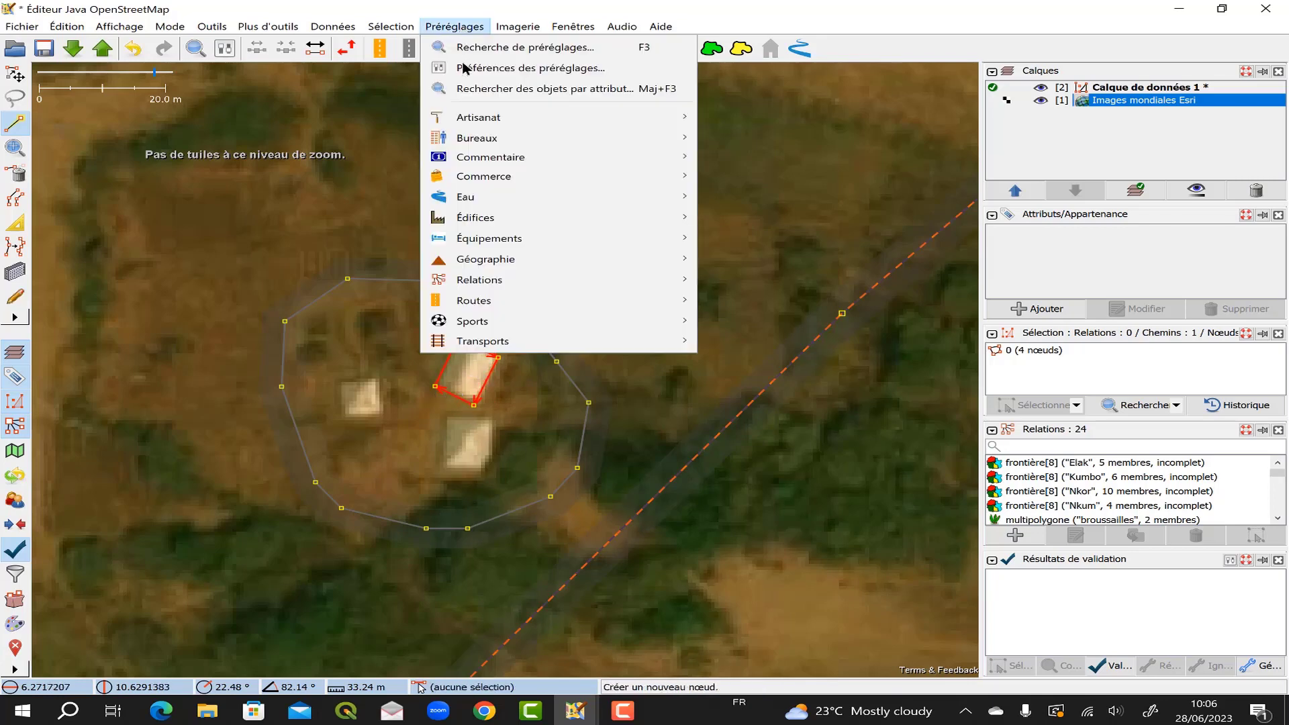
{"action": "mouse_move", "coordinate": [514, 219]}
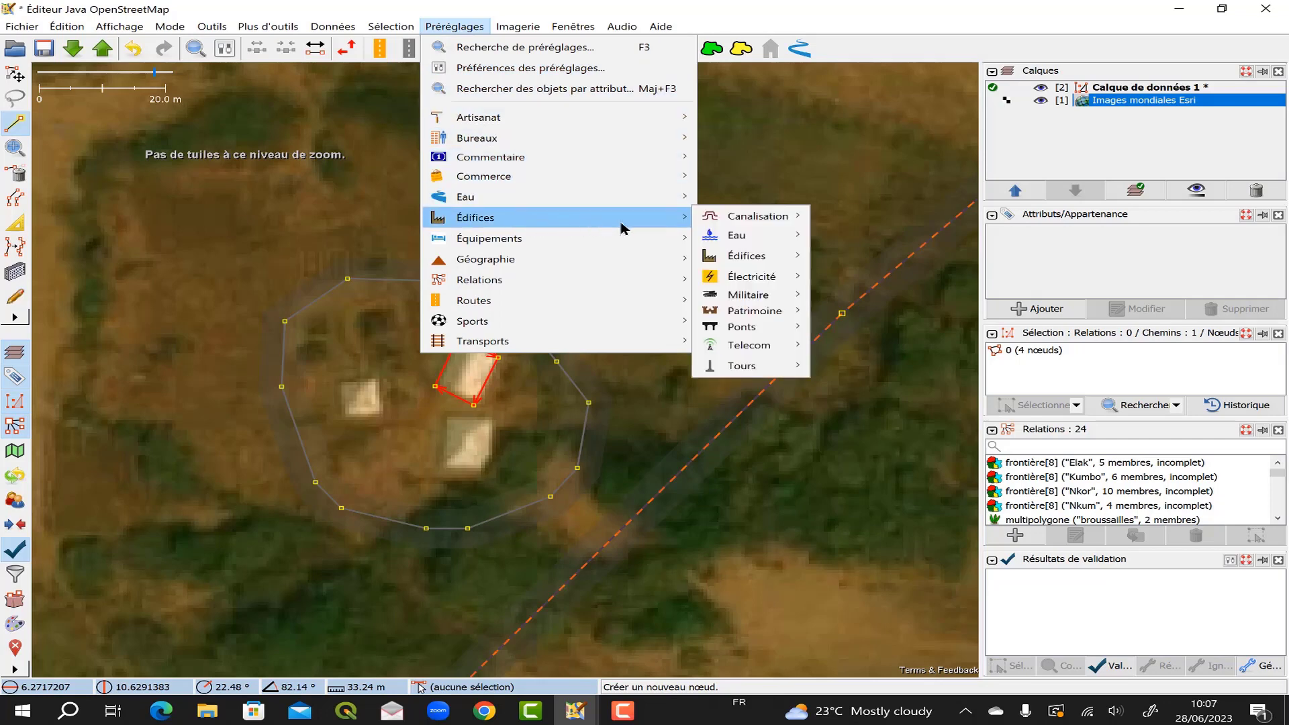
{"action": "mouse_move", "coordinate": [750, 260]}
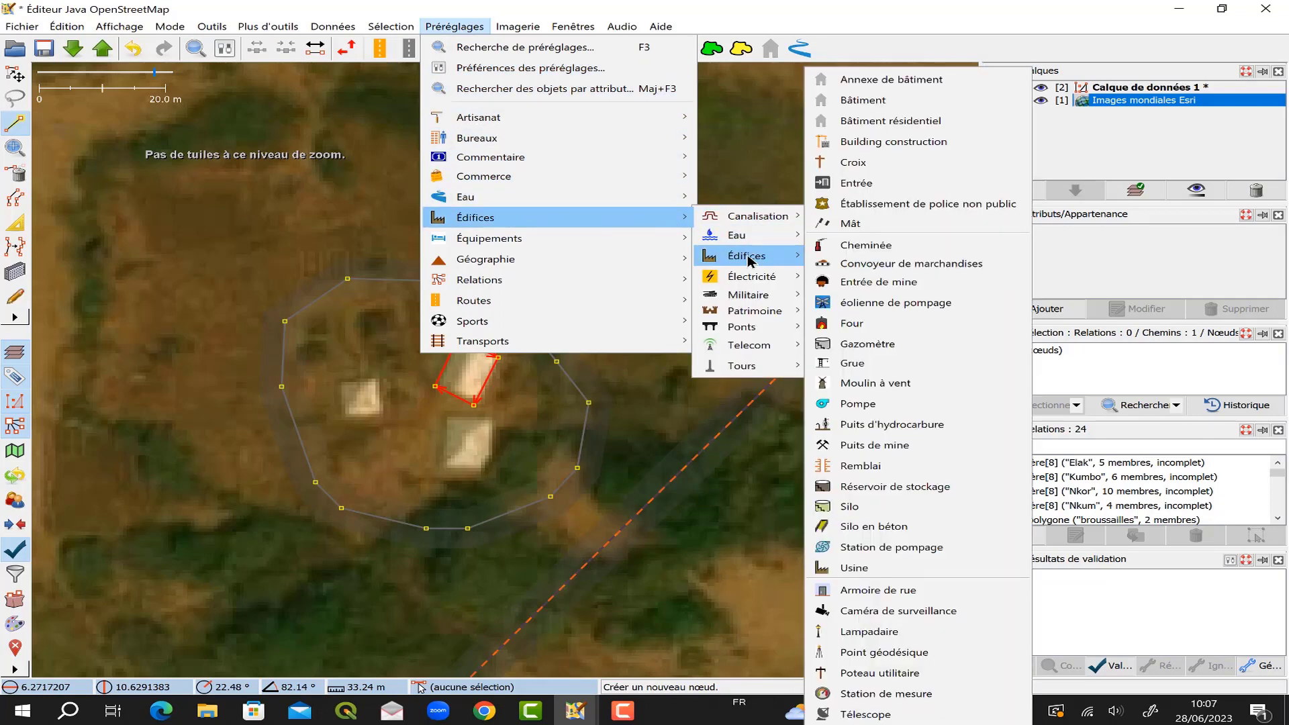
{"action": "left_click", "coordinate": [866, 100]}
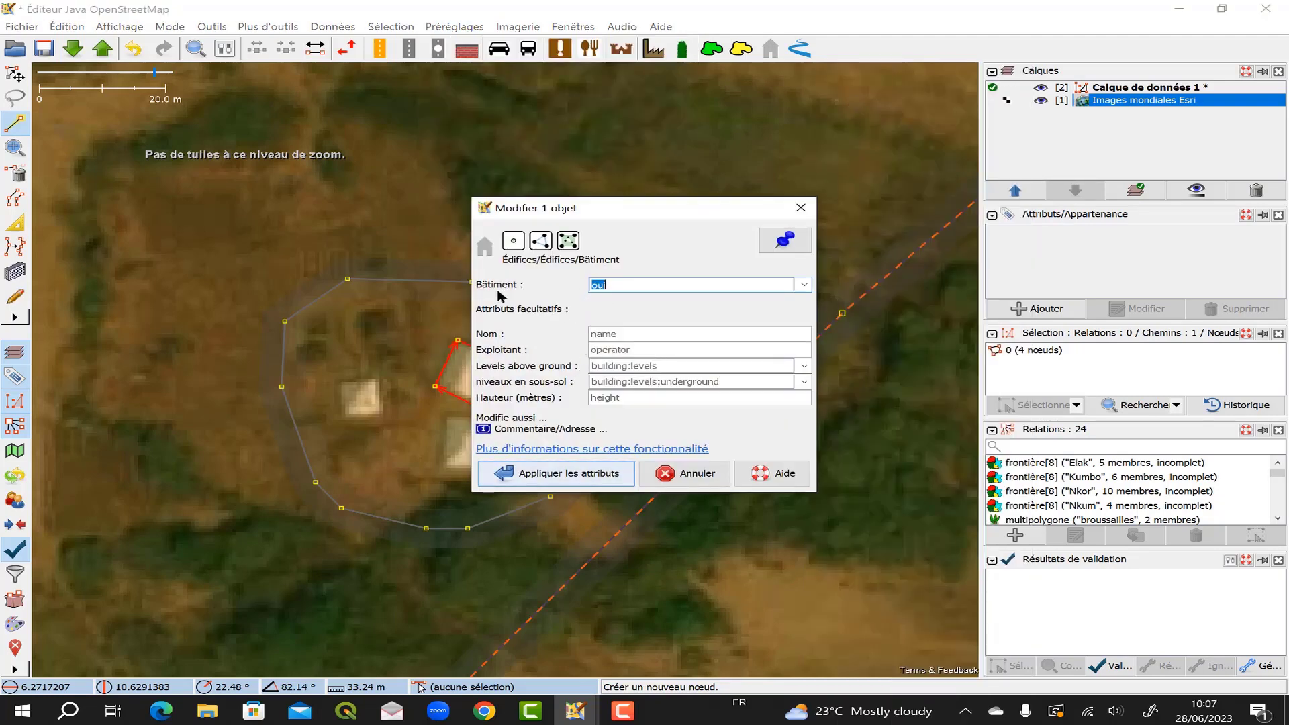
{"action": "left_click", "coordinate": [615, 285]}
{"action": "left_click", "coordinate": [574, 479]}
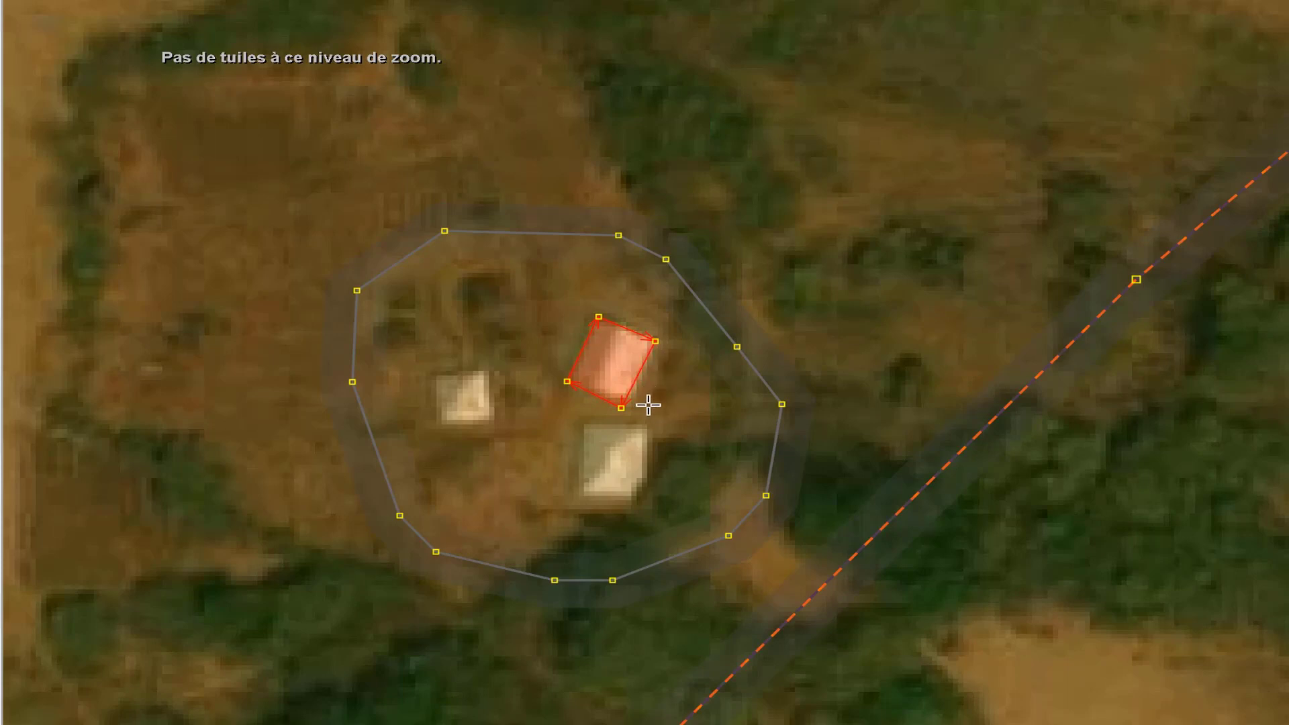
{"action": "key", "text": "q"}
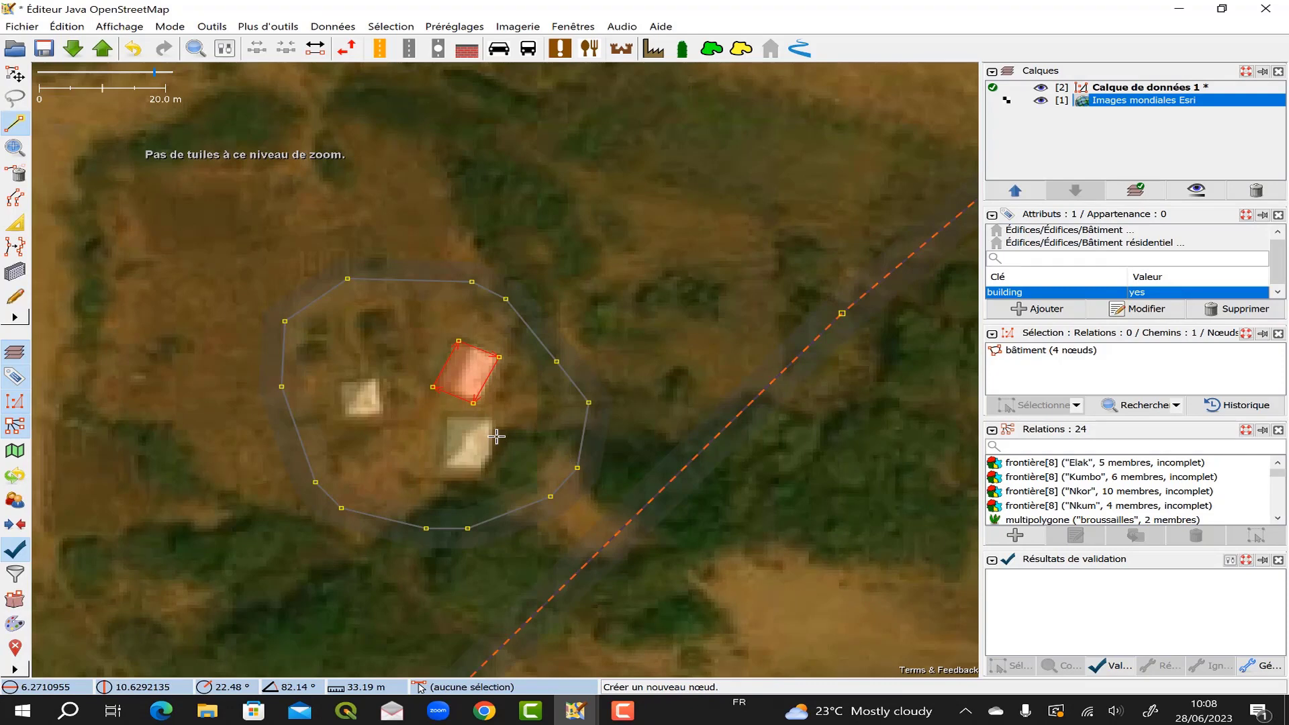
Step: Clear the selection and draw a rectangular building, about 9 m on one side, over the southeastern roof inside the residential outline
{"action": "key", "text": "b"}
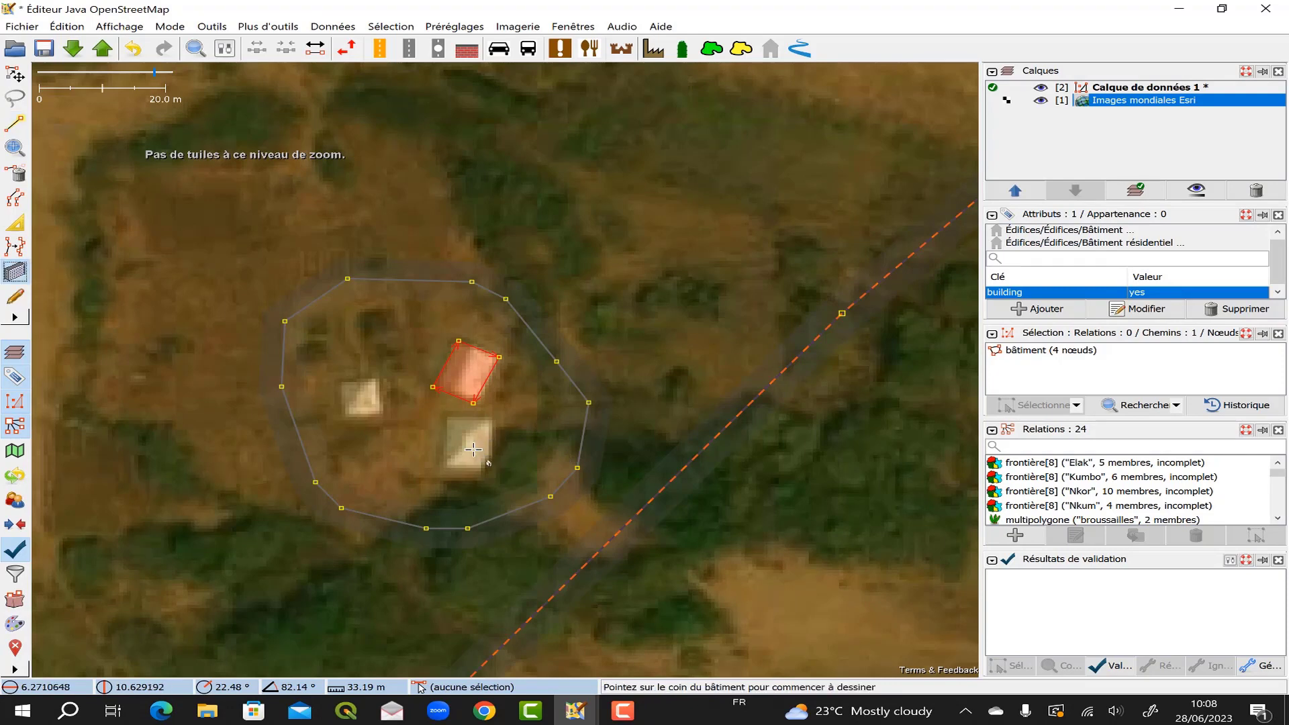
{"action": "left_click", "coordinate": [449, 413]}
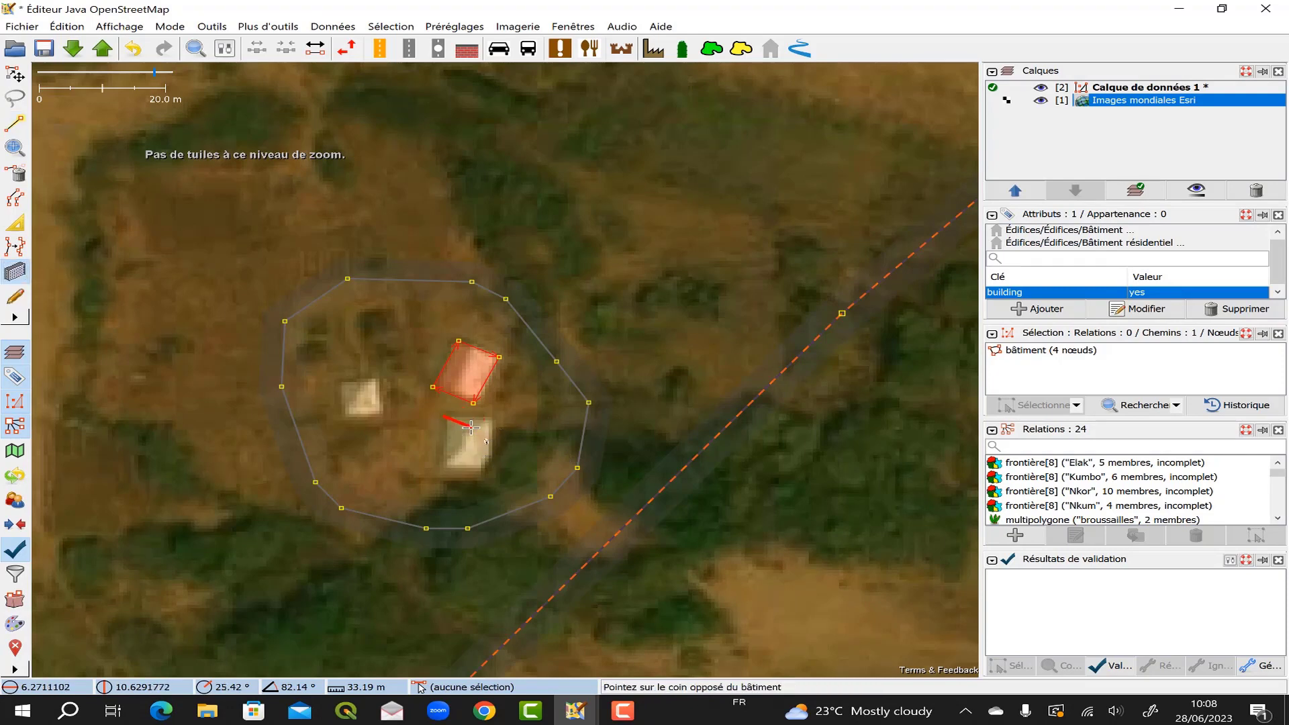
{"action": "key", "text": "Escape"}
{"action": "key", "text": "Escape"}
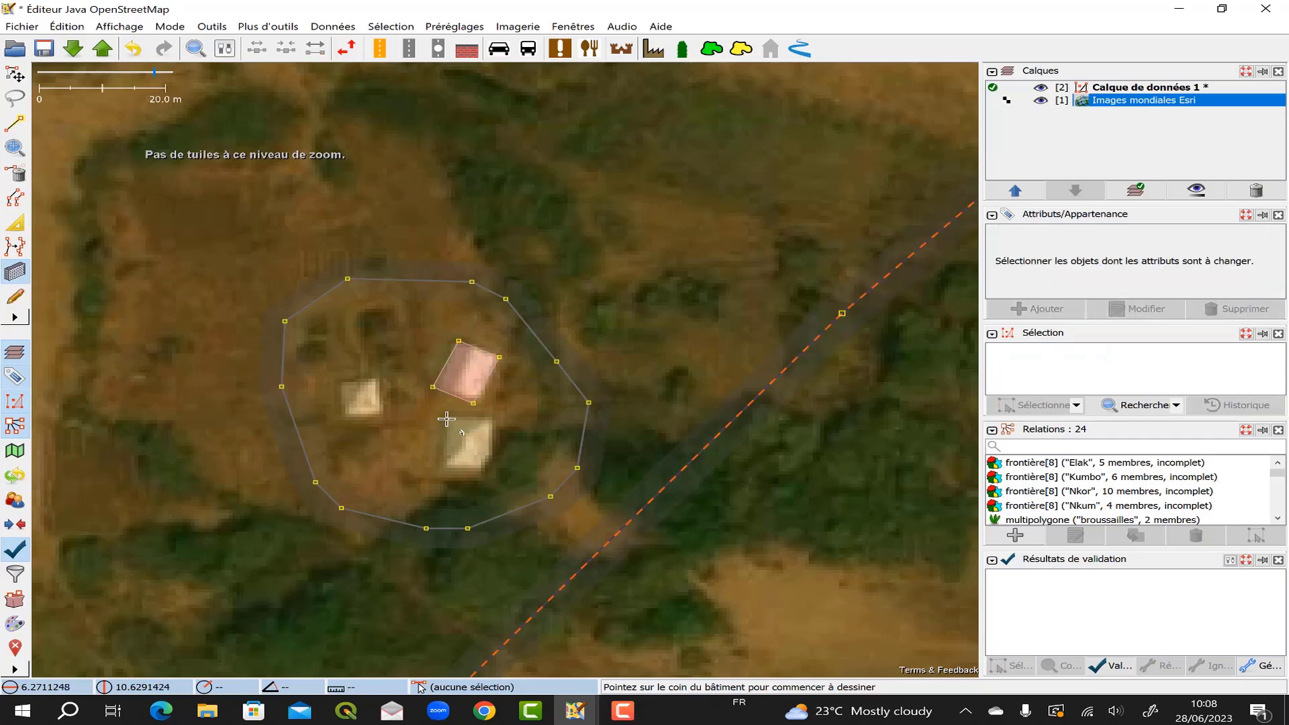
{"action": "left_click", "coordinate": [446, 418]}
{"action": "left_click", "coordinate": [494, 418]}
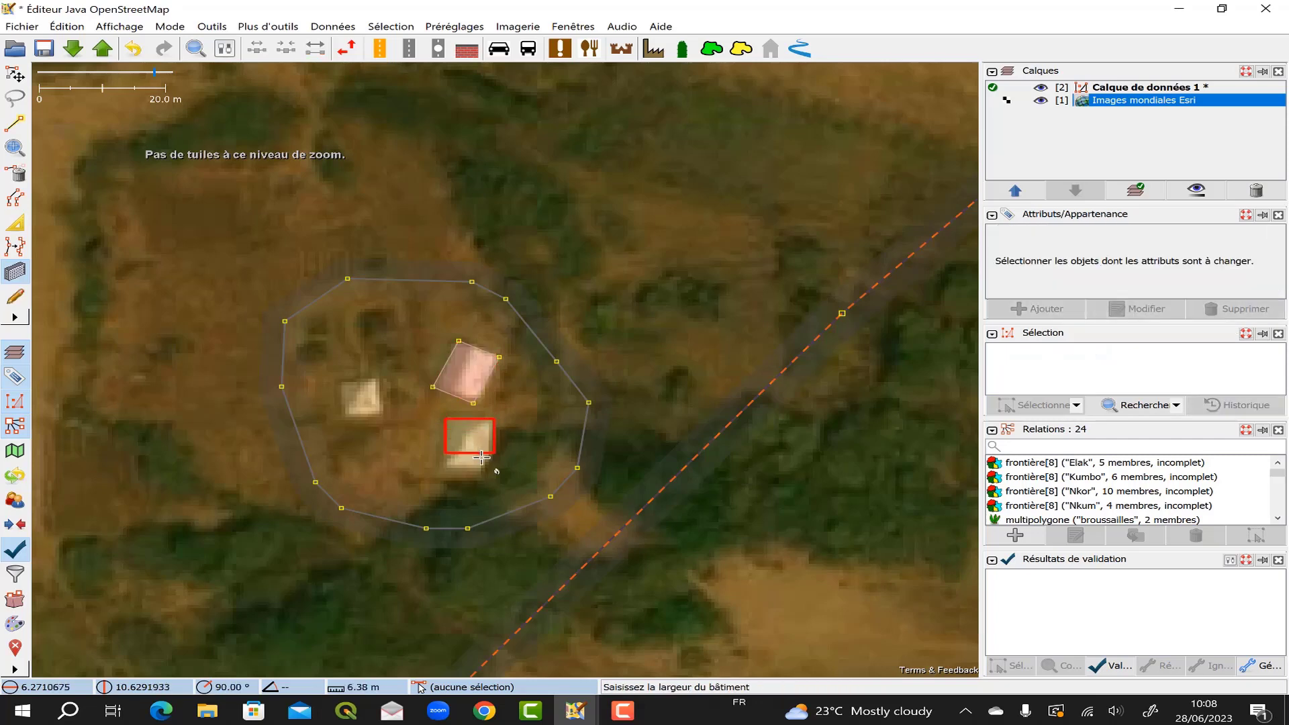
{"action": "left_click", "coordinate": [481, 468]}
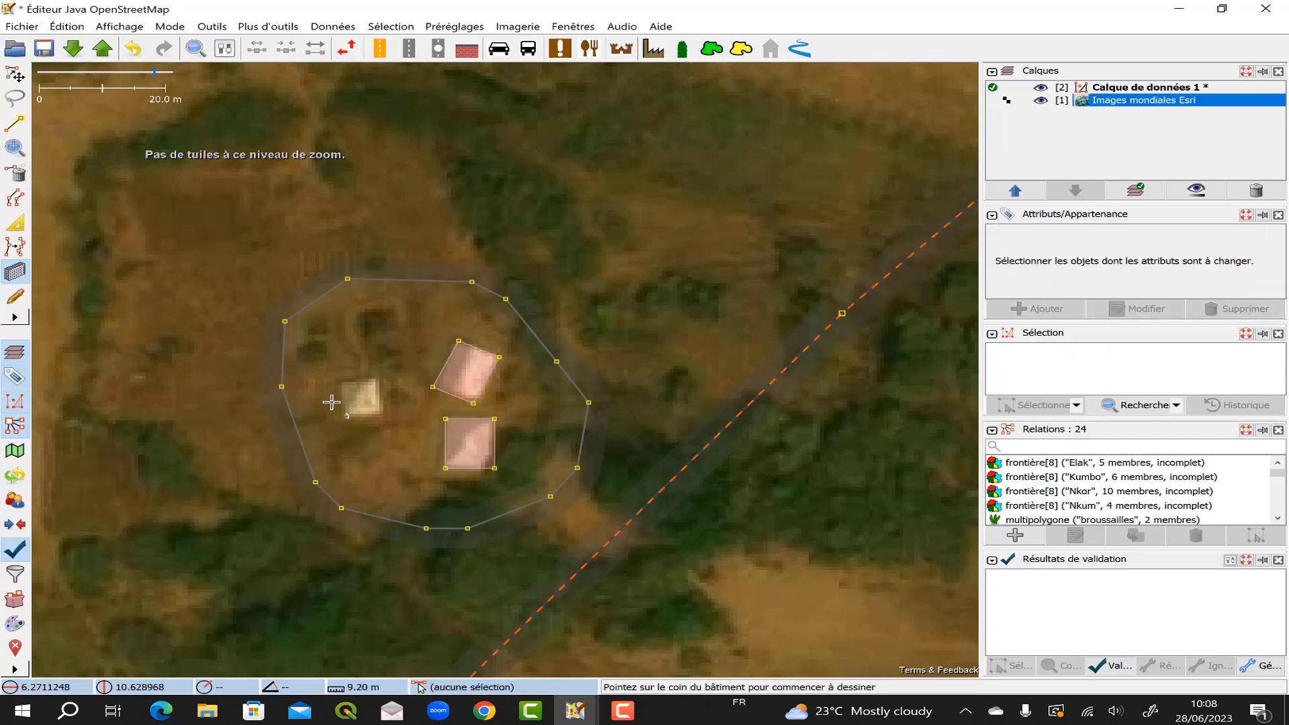
Step: Draw a rectangular building, about 7 m on one side, over the small western roof of the same settlement
{"action": "left_click", "coordinate": [339, 381]}
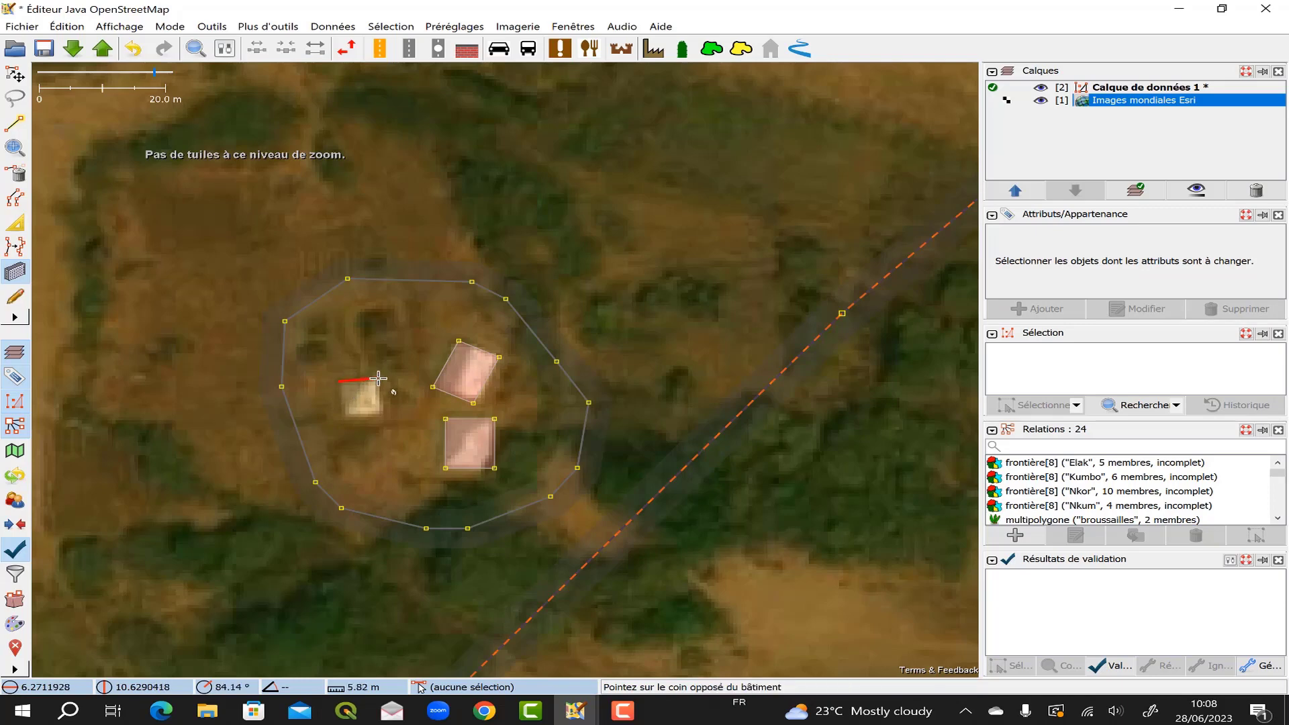
{"action": "left_click", "coordinate": [380, 380]}
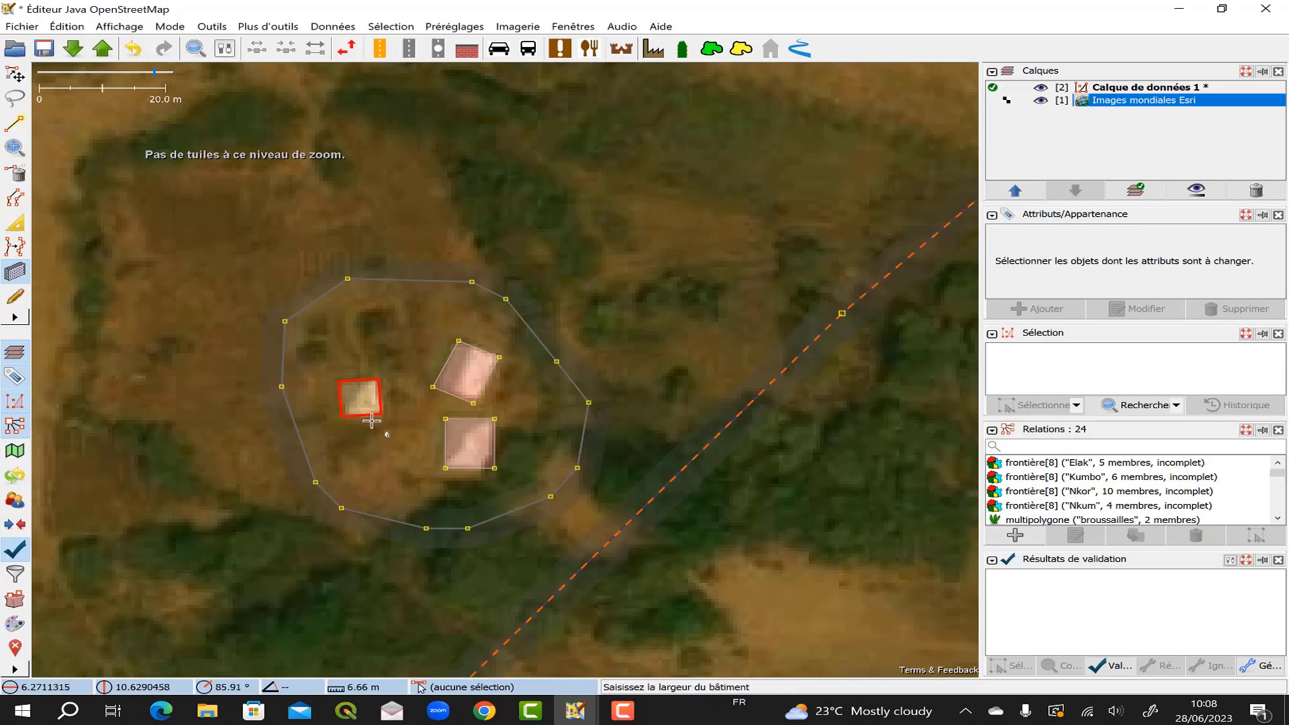
{"action": "left_click", "coordinate": [376, 418]}
Step: Draw a rectangular building, about 8 by 11 m, over the middle roof of the three-roof settlement farther southeast
{"action": "scroll", "coordinate": [386, 324], "scroll_direction": "down", "scroll_amount": 1}
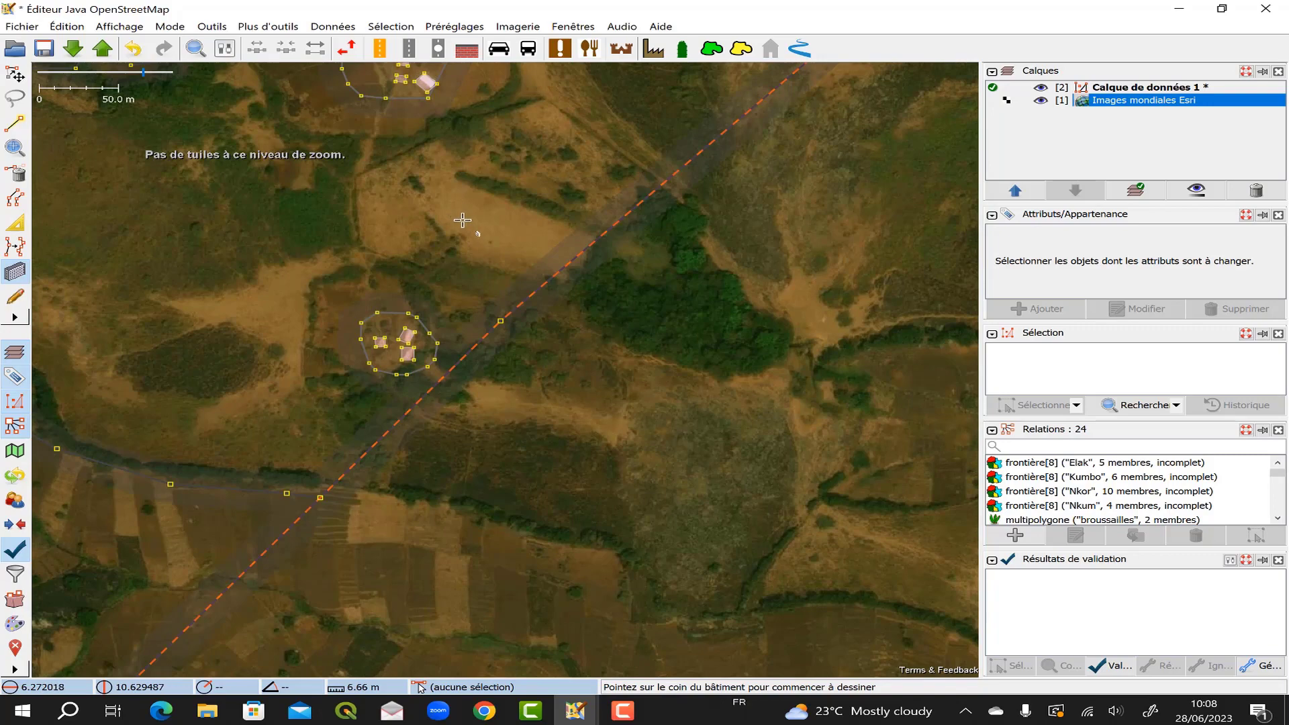
{"action": "scroll", "coordinate": [473, 459], "scroll_direction": "down", "scroll_amount": 2}
{"action": "left_click_drag", "start_coordinate": [456, 456], "coordinate": [484, 128]}
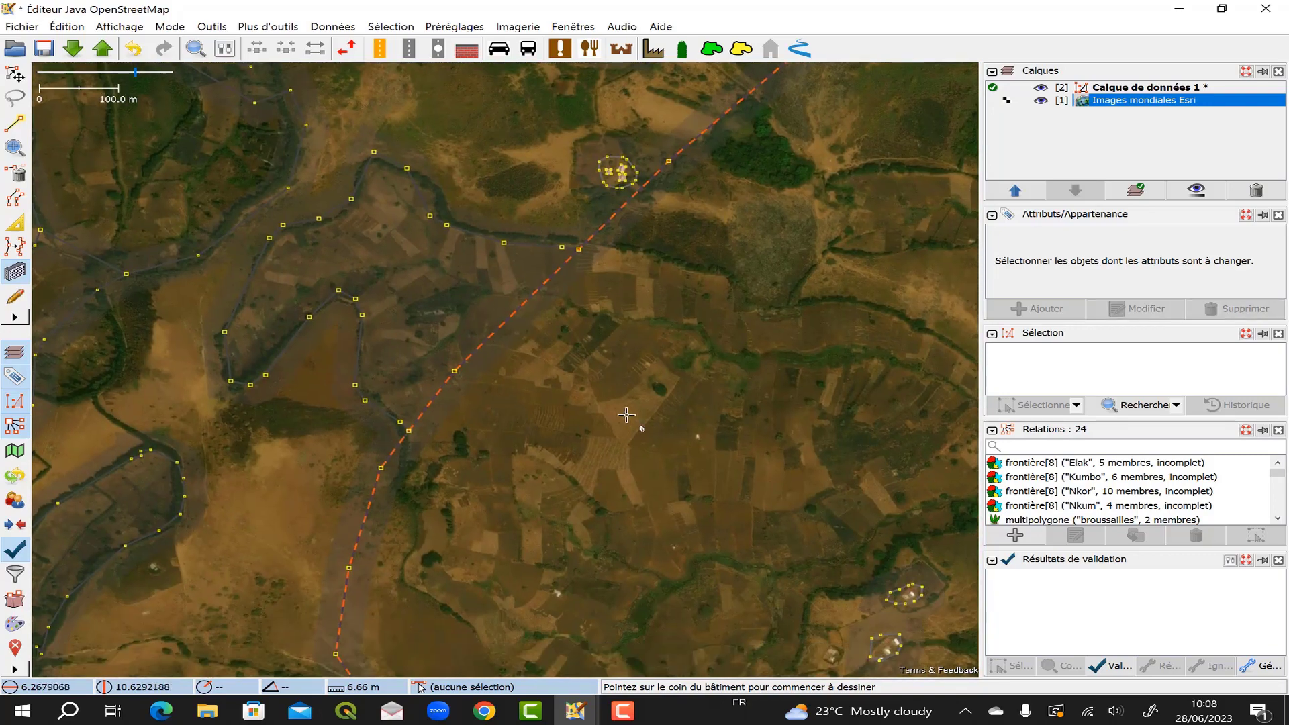
{"action": "left_click_drag", "start_coordinate": [627, 417], "coordinate": [336, 270]}
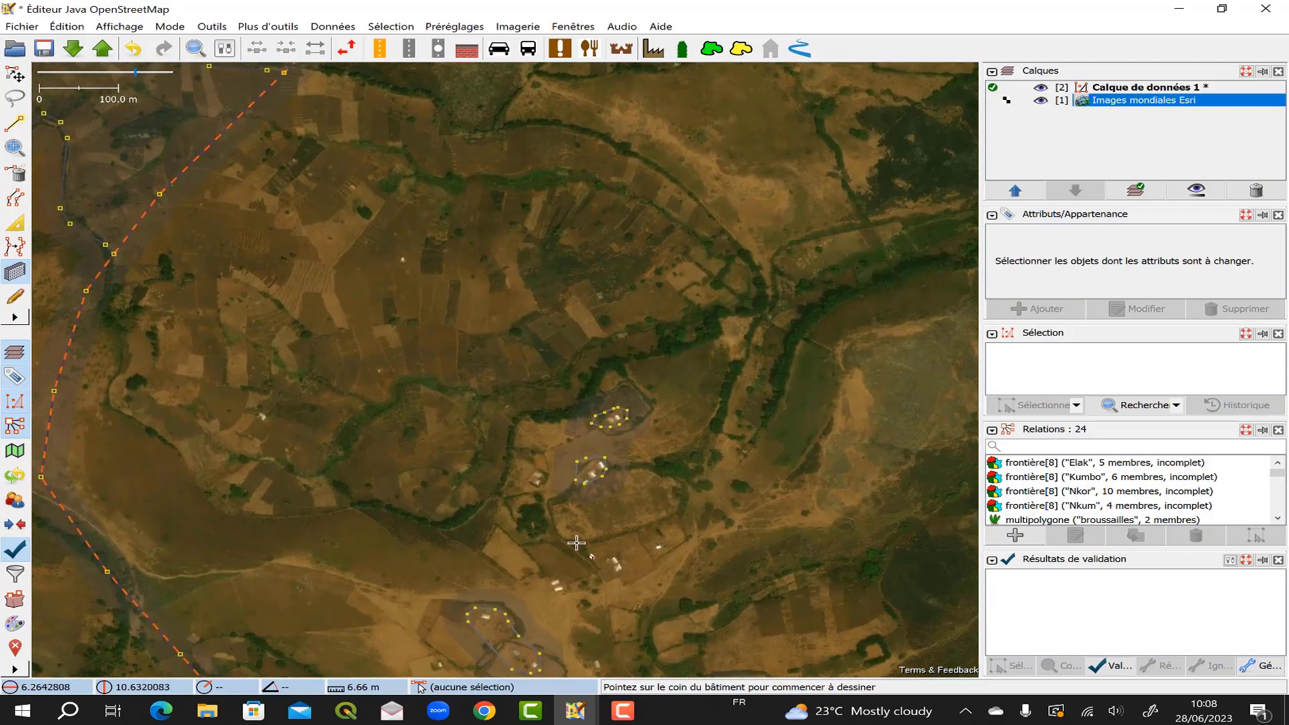
{"action": "scroll", "coordinate": [647, 448], "scroll_direction": "up", "scroll_amount": 2}
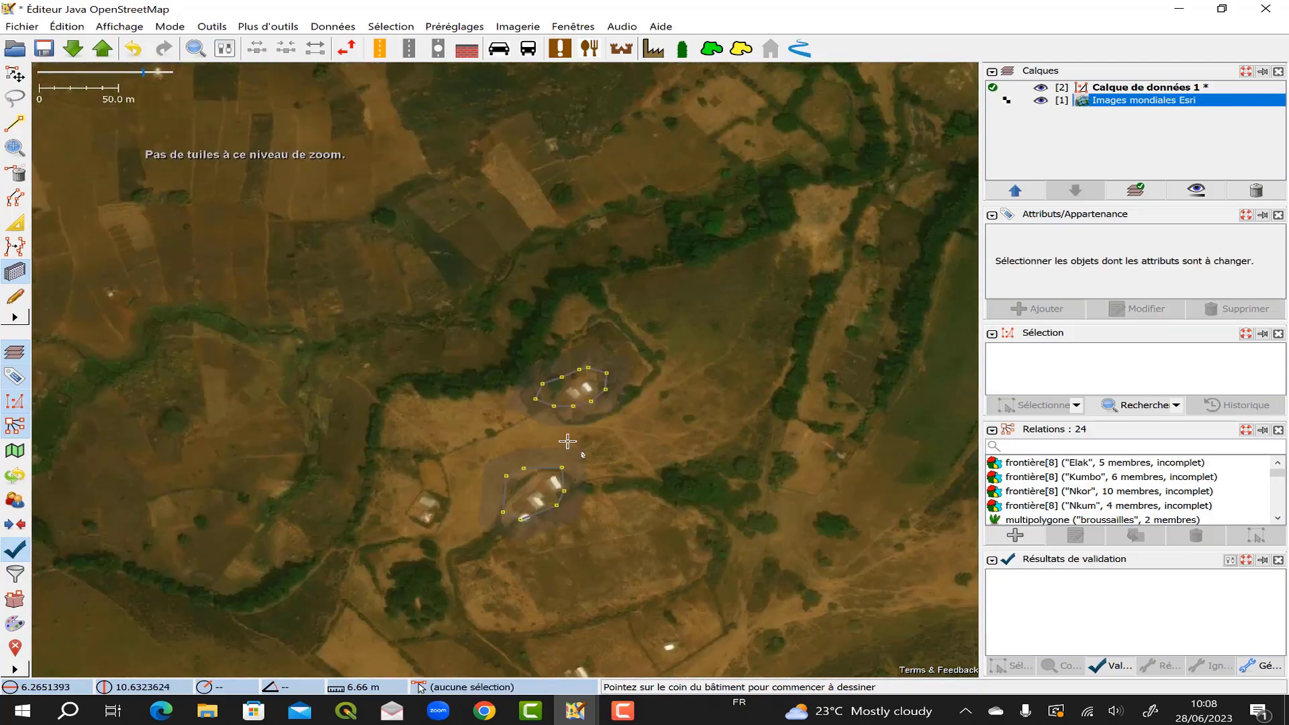
{"action": "scroll", "coordinate": [566, 440], "scroll_direction": "up", "scroll_amount": 1}
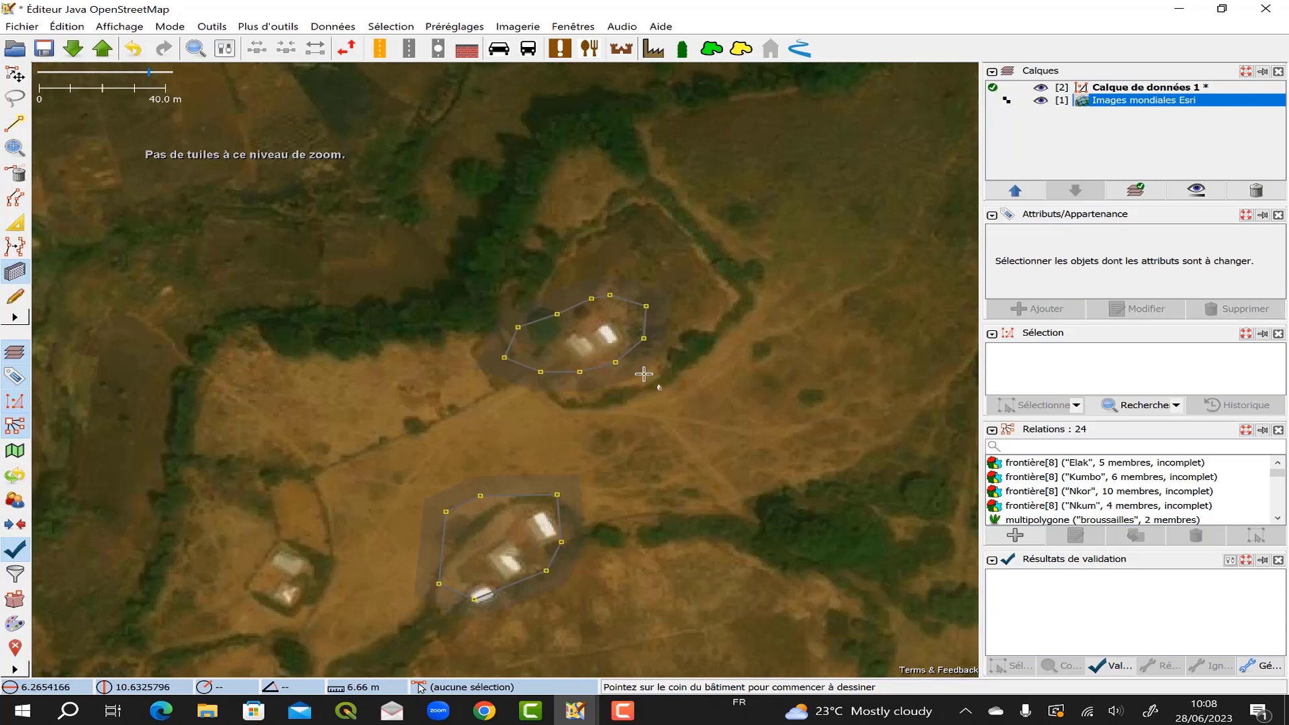
{"action": "scroll", "coordinate": [598, 571], "scroll_direction": "up", "scroll_amount": 1}
{"action": "scroll", "coordinate": [587, 420], "scroll_direction": "down", "scroll_amount": 1}
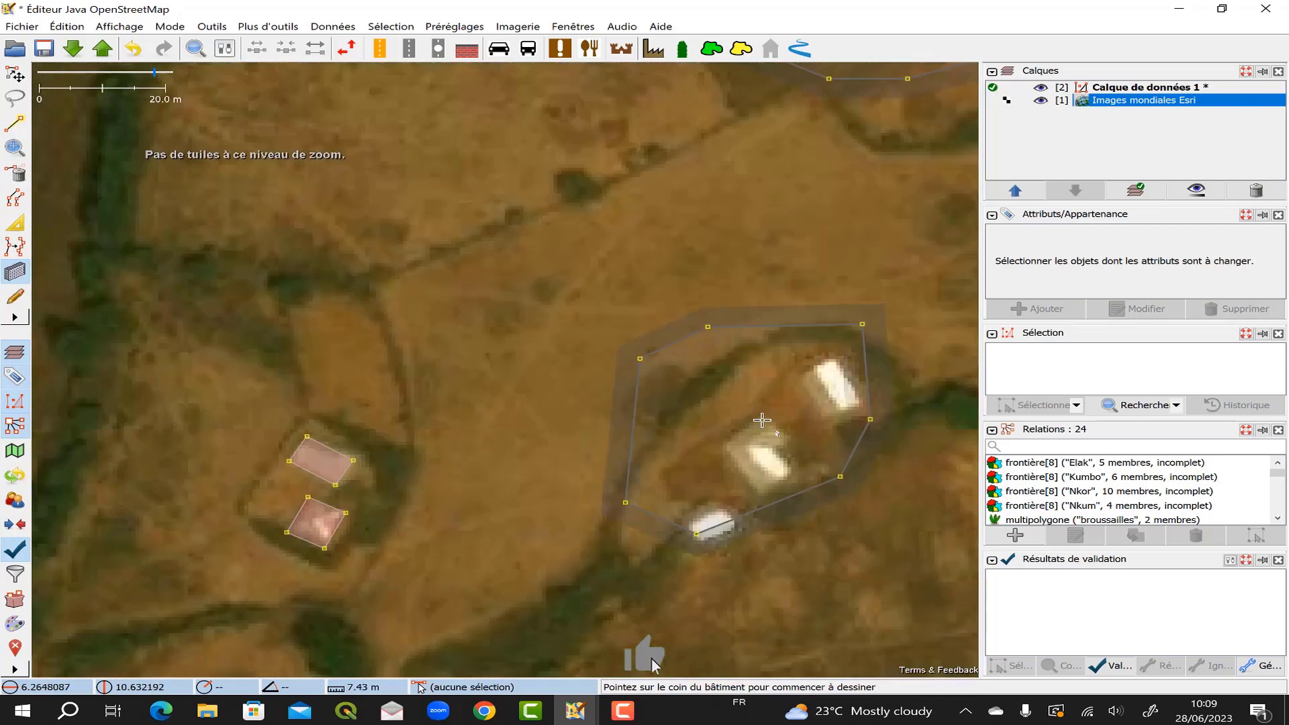
{"action": "left_click_drag", "start_coordinate": [761, 419], "coordinate": [727, 446]}
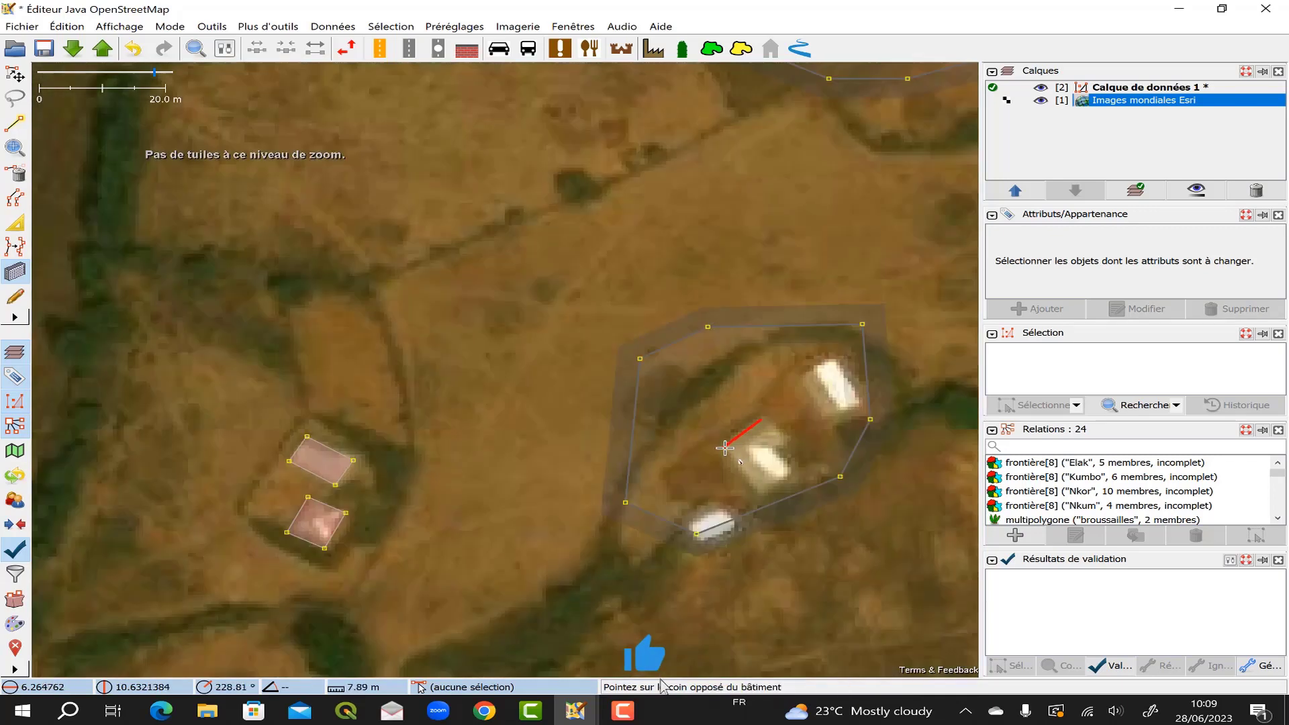
{"action": "left_click", "coordinate": [724, 446]}
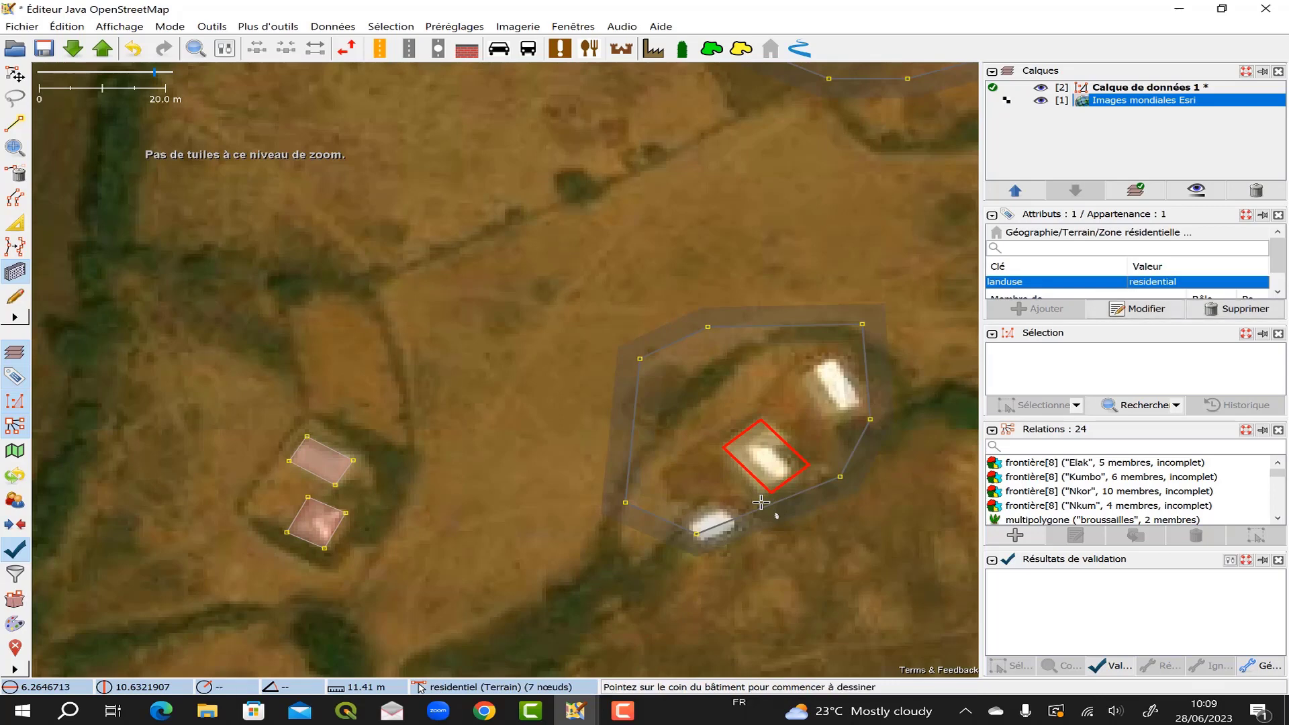
{"action": "left_click", "coordinate": [761, 502]}
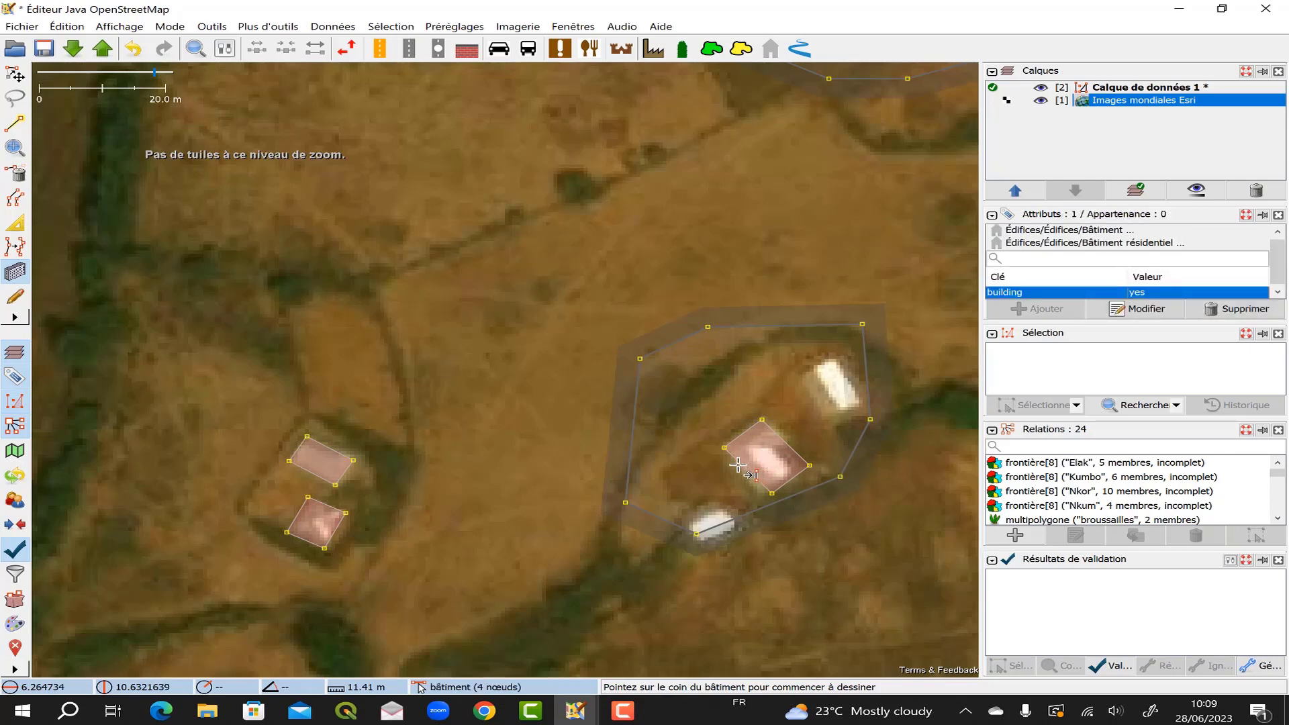
Step: Add a node on that building's northeastern edge and extrude the edge's lower part inward to form an L-shaped footprint
{"action": "key", "text": "a"}
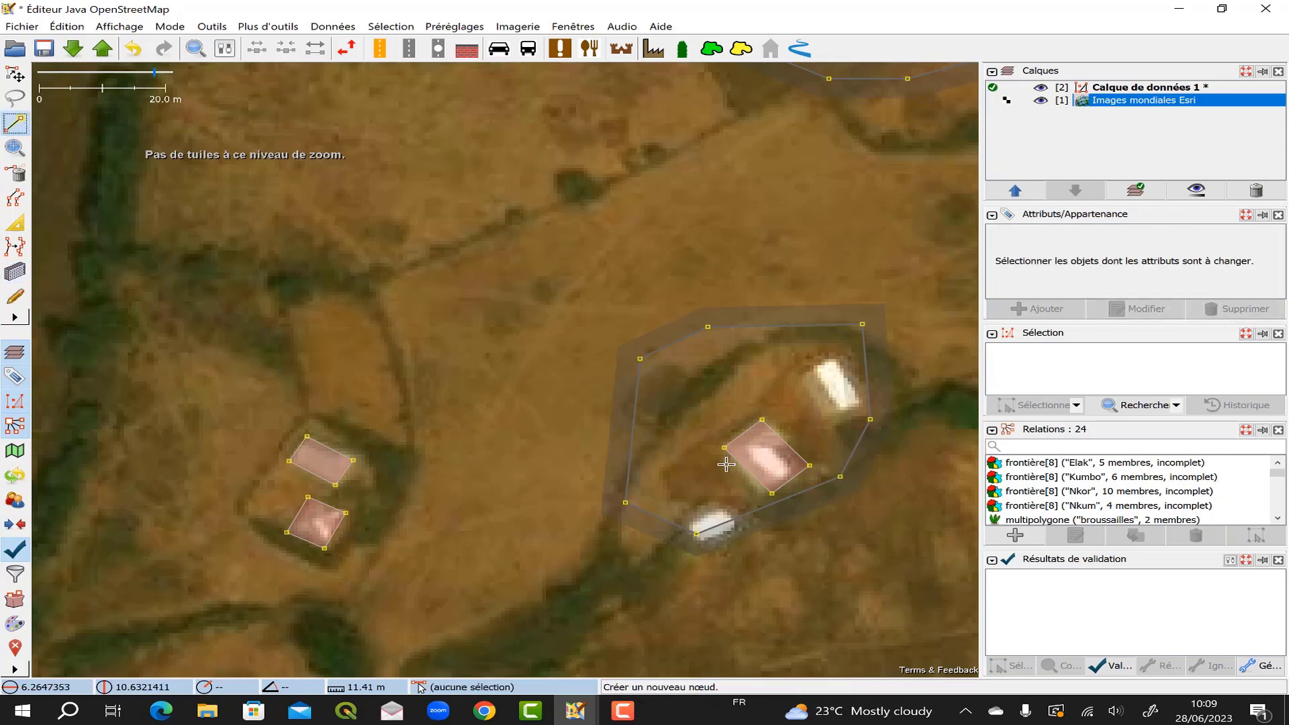
{"action": "left_click", "coordinate": [782, 440]}
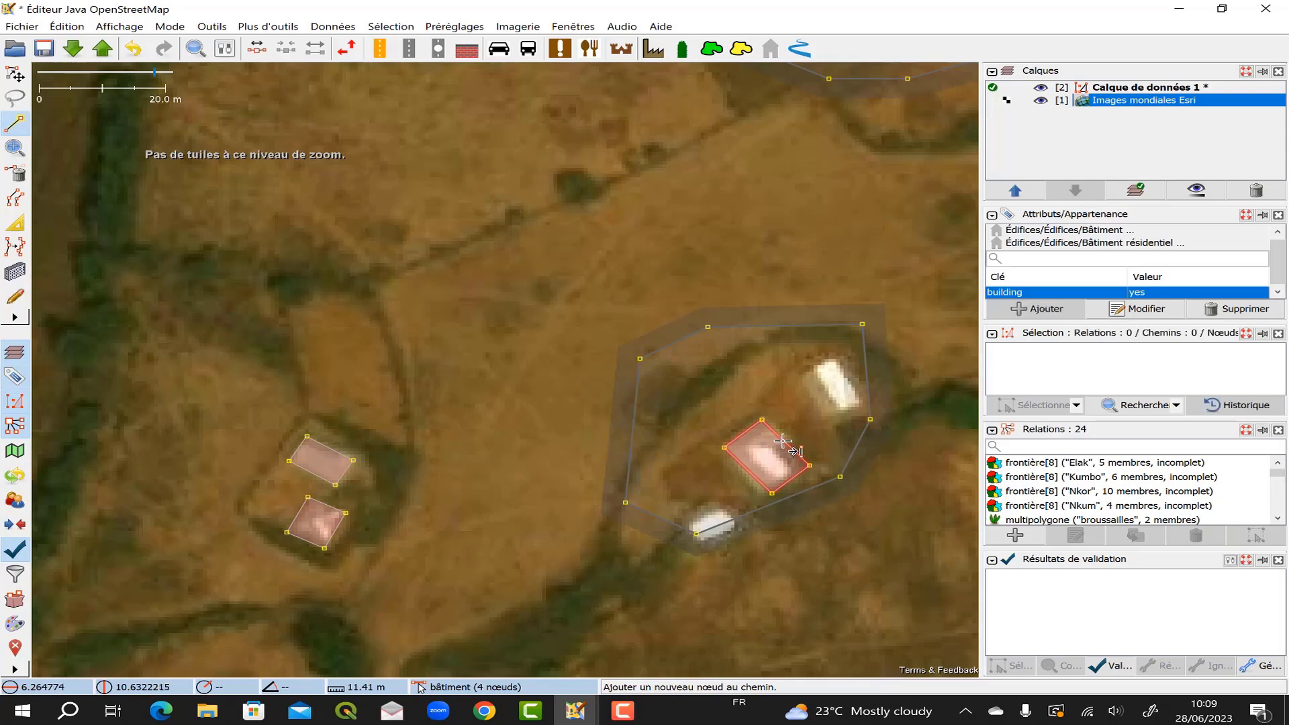
{"action": "left_click", "coordinate": [782, 441]}
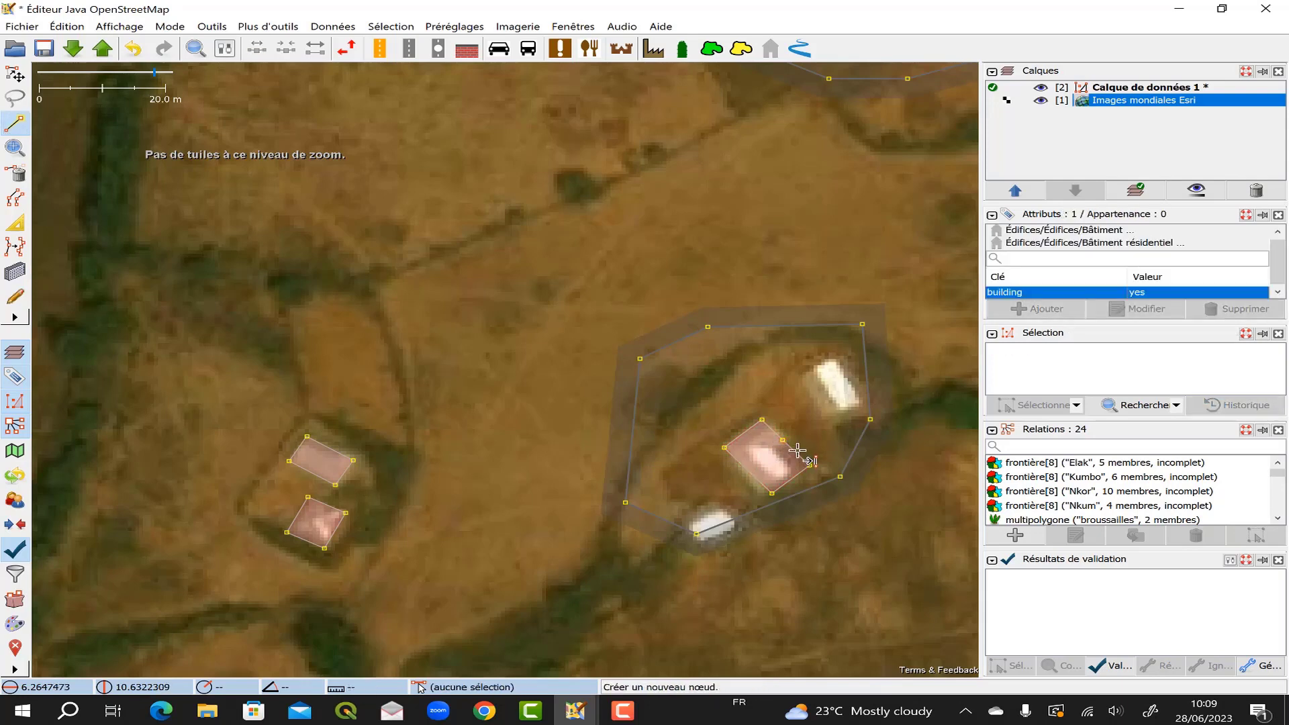
{"action": "key", "text": "b"}
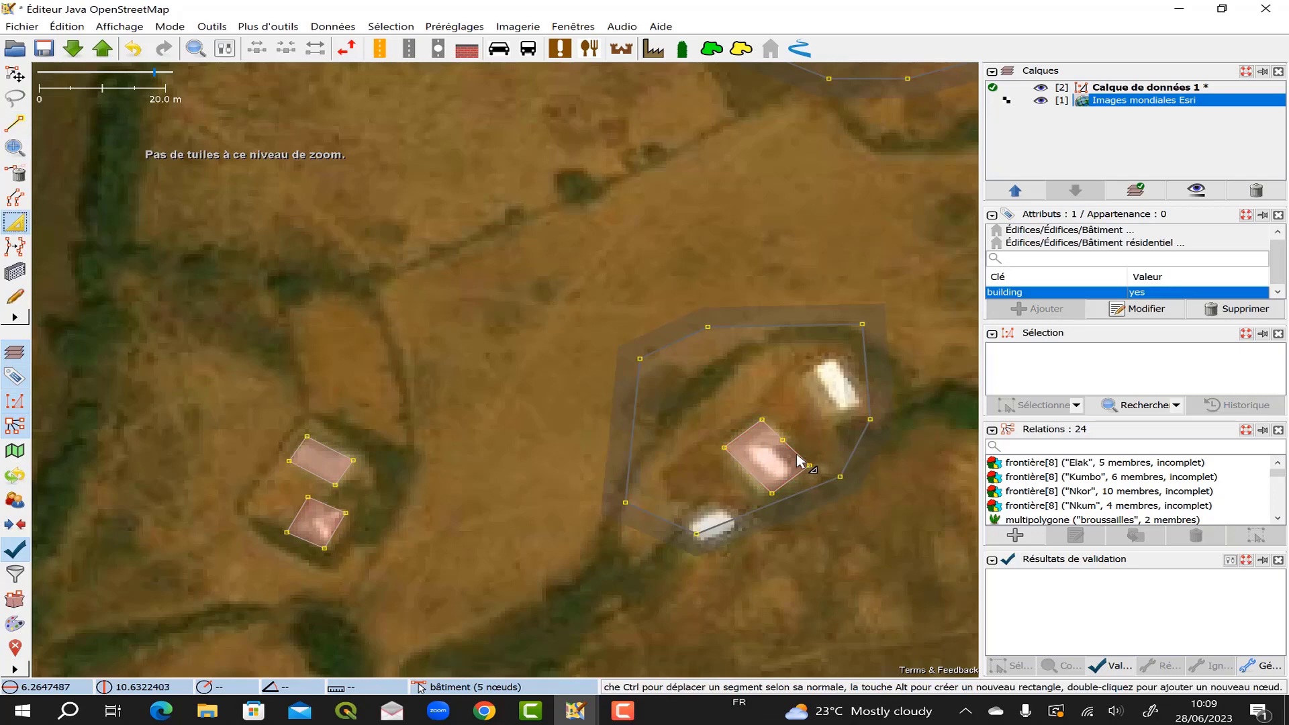
{"action": "left_click", "coordinate": [797, 460]}
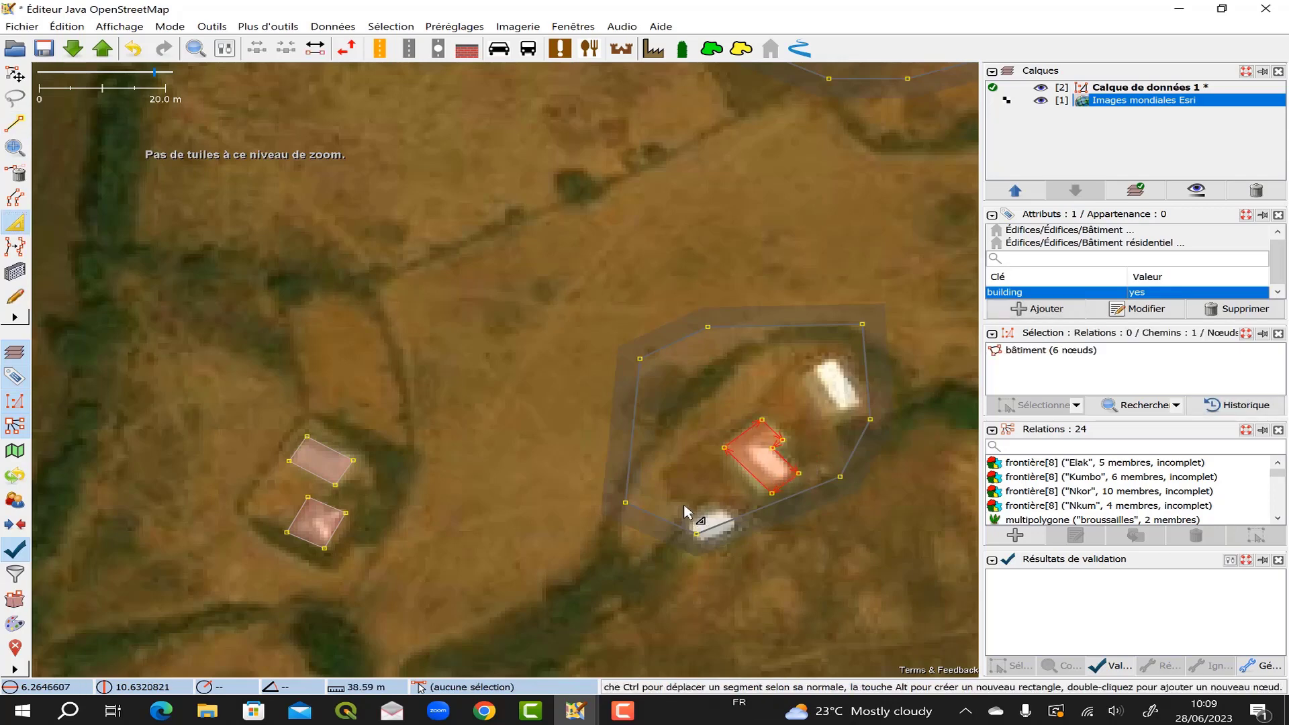
{"action": "left_click", "coordinate": [690, 484]}
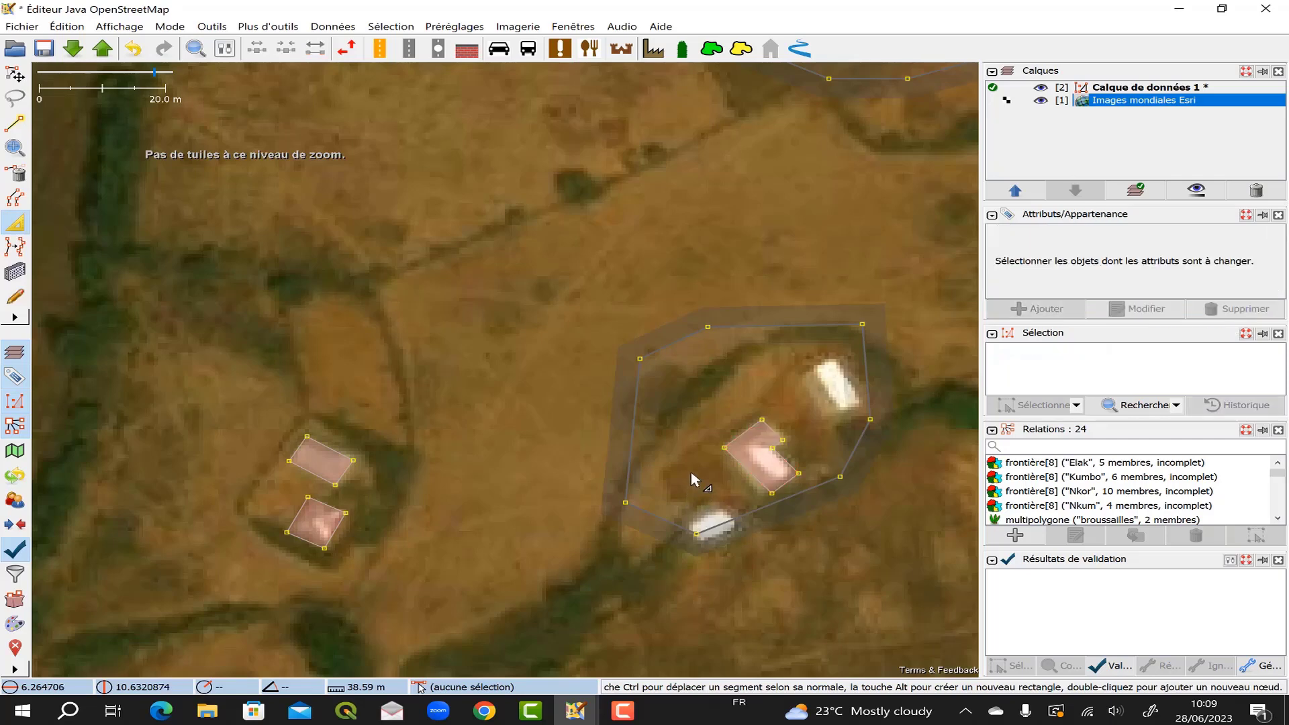
Step: Draw a rectangular building, about 6 by 9 m, over the settlement's northeastern white roof
{"action": "key", "text": "b"}
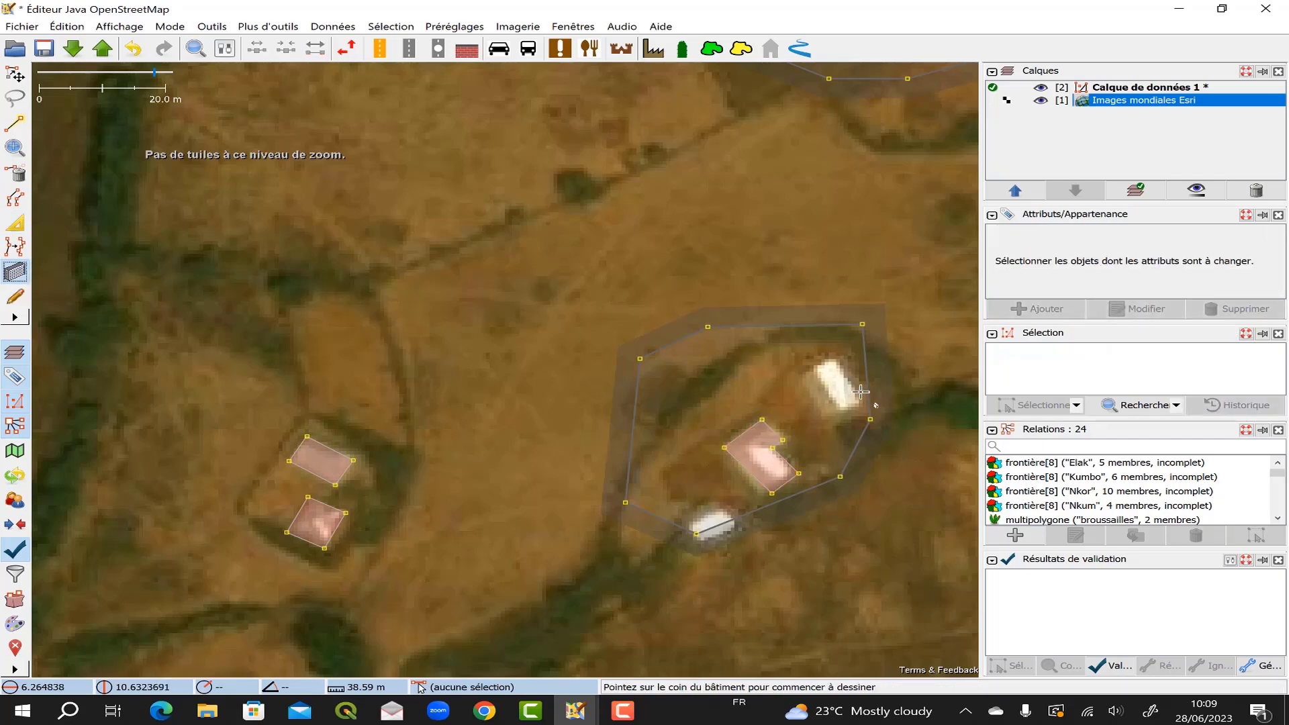
{"action": "left_click", "coordinate": [801, 373]}
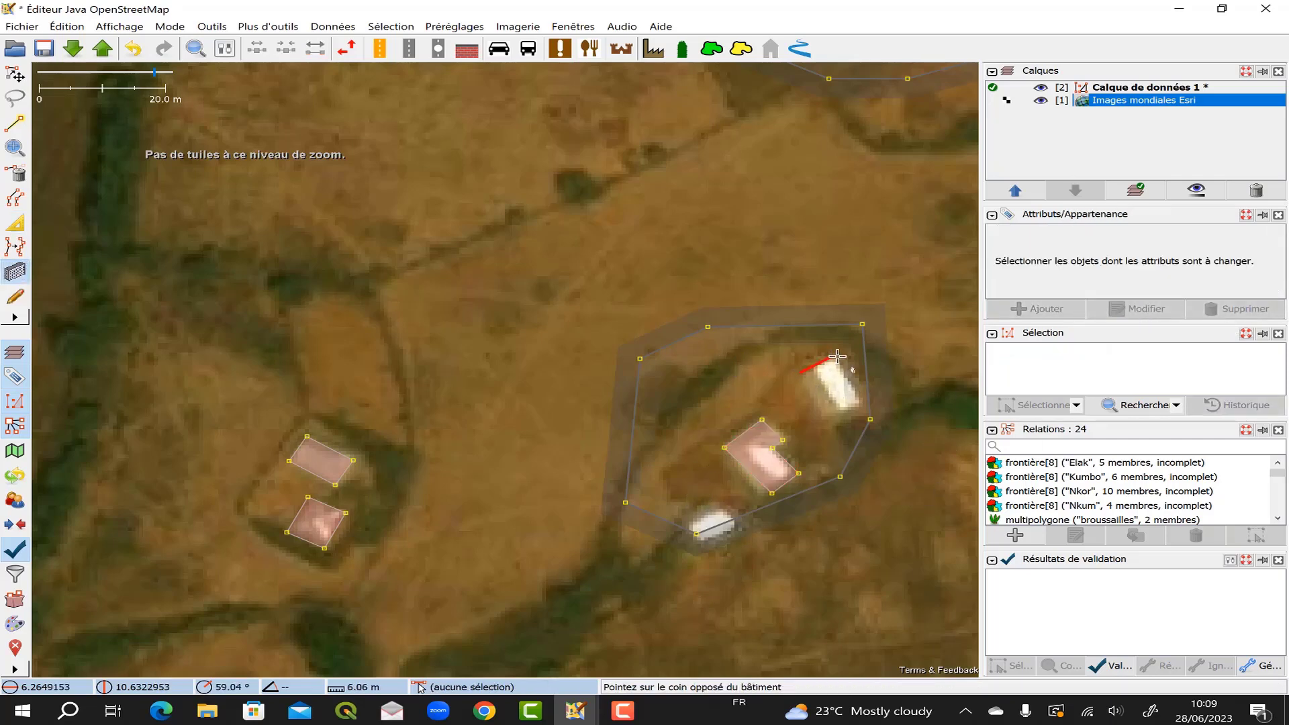
{"action": "left_click", "coordinate": [836, 356]}
{"action": "left_click", "coordinate": [855, 408]}
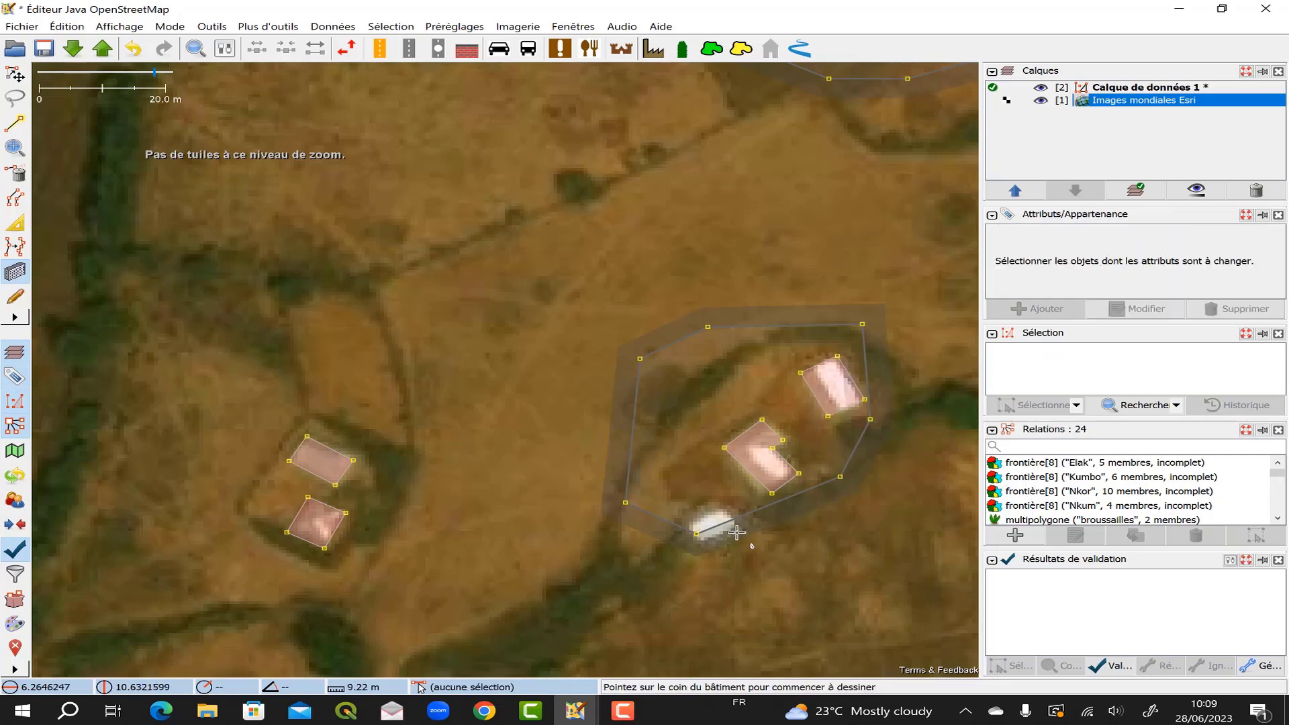
Step: Draw a small rectangular building, about 4 by 6 m, over the white roof on the residential outline's southern edge
{"action": "left_click", "coordinate": [723, 512]}
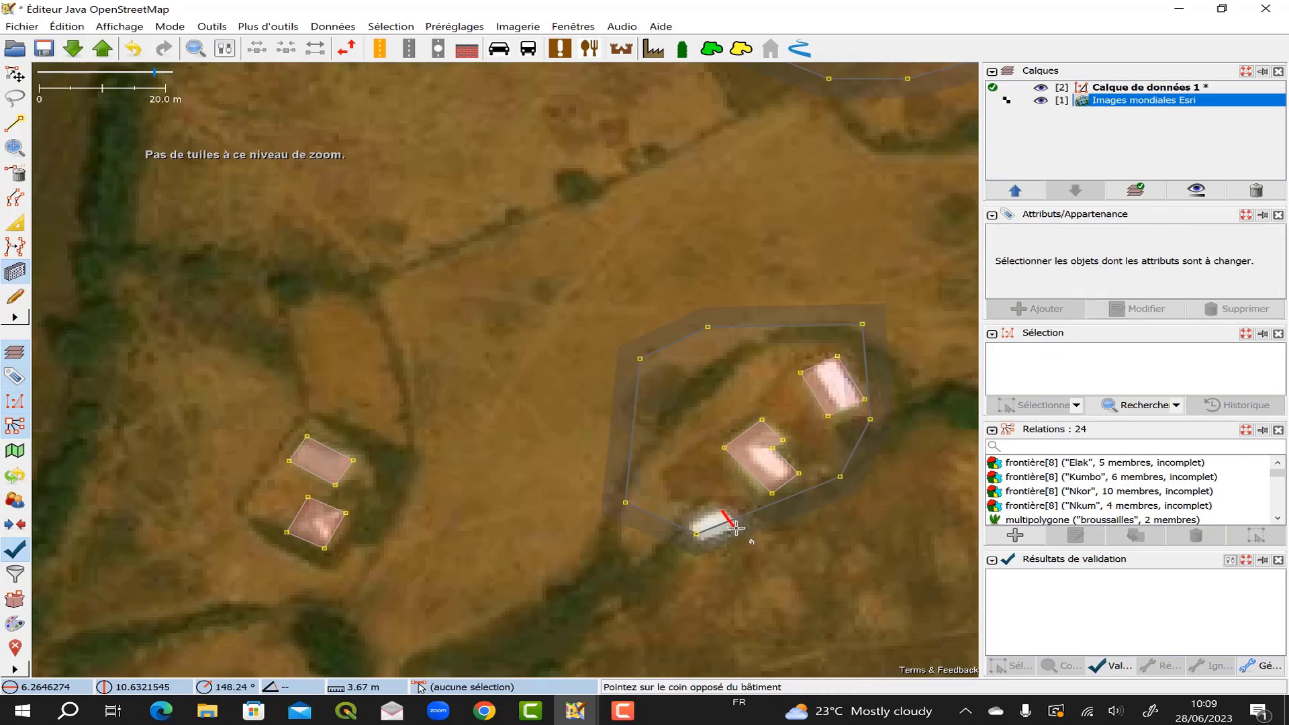
{"action": "left_click", "coordinate": [725, 512]}
{"action": "left_click", "coordinate": [704, 545]}
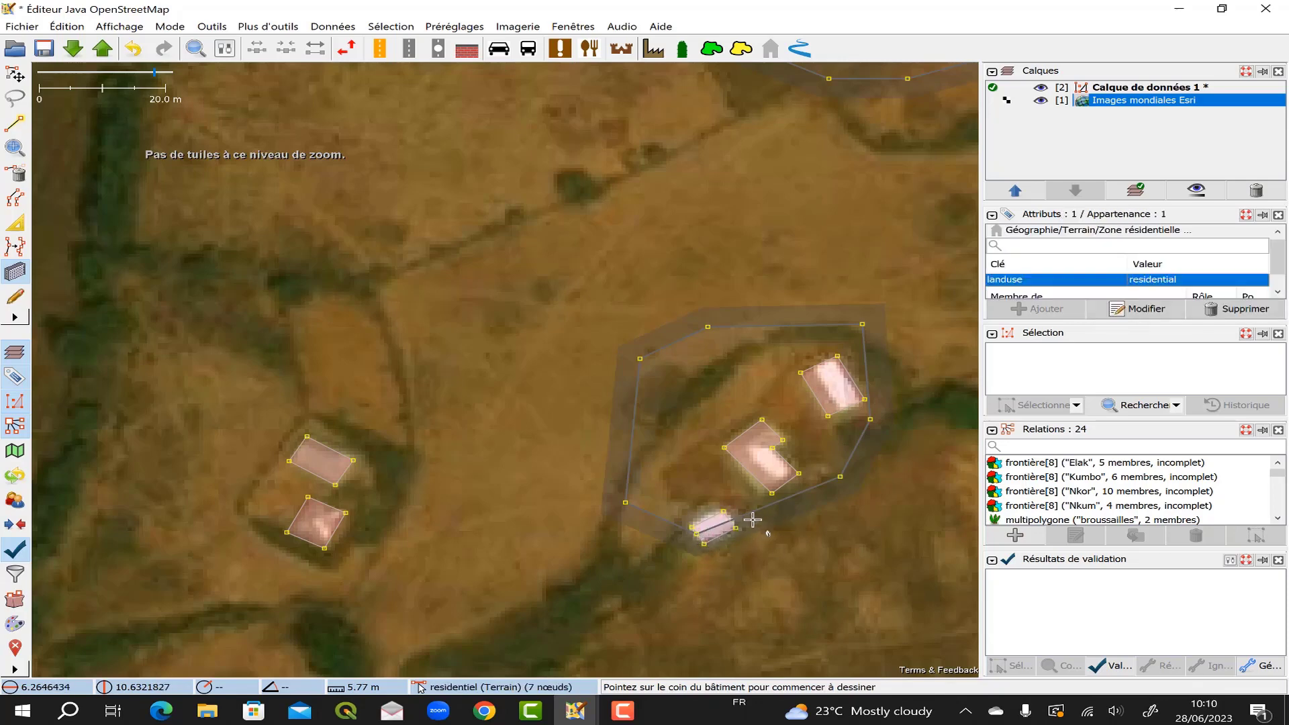
{"action": "left_click", "coordinate": [697, 529]}
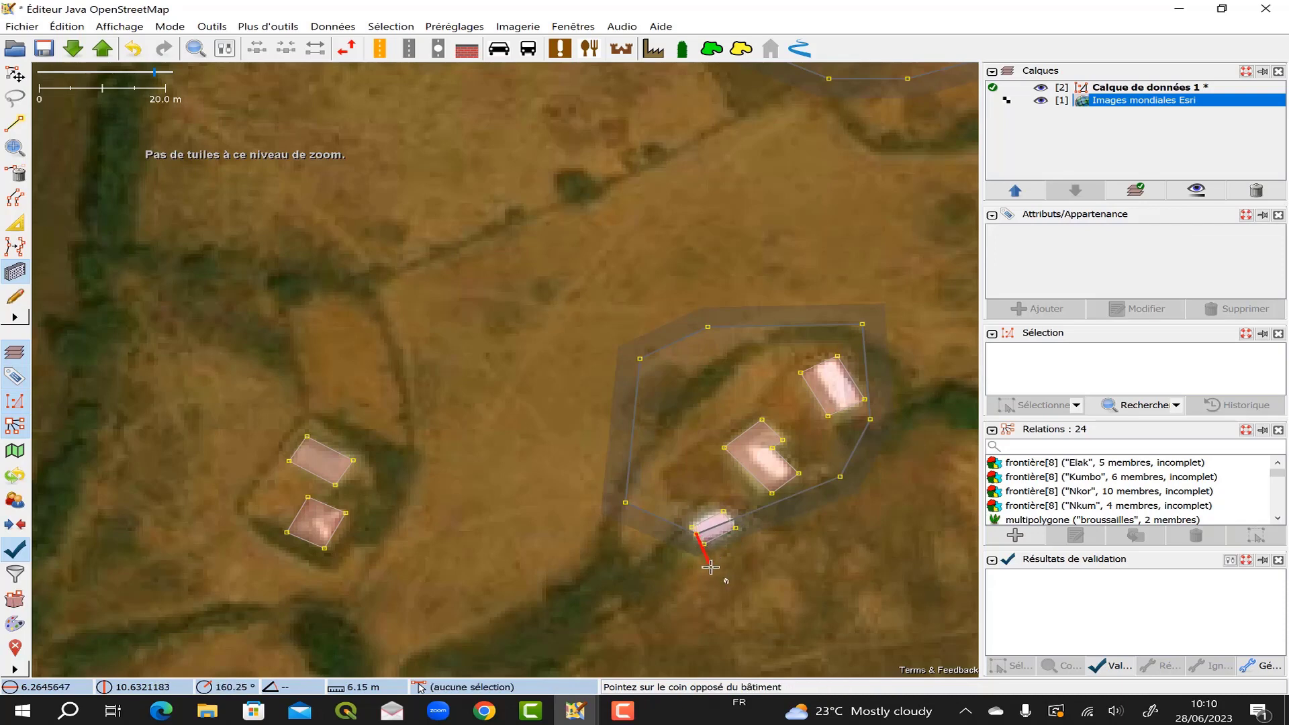
{"action": "left_click", "coordinate": [705, 547]}
{"action": "key", "text": "Escape"}
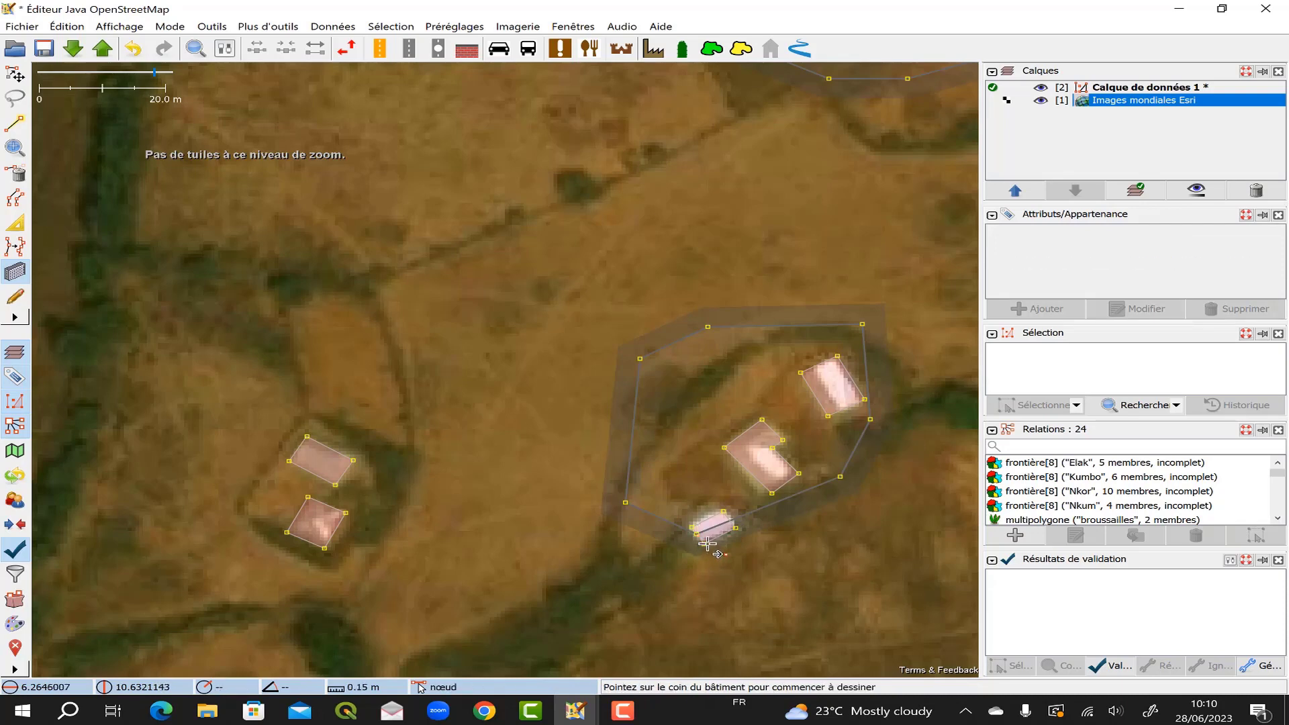
Step: Move the residential outline's southern node south beyond the small white-roofed building, and its eastern node slightly farther east
{"action": "key", "text": "s"}
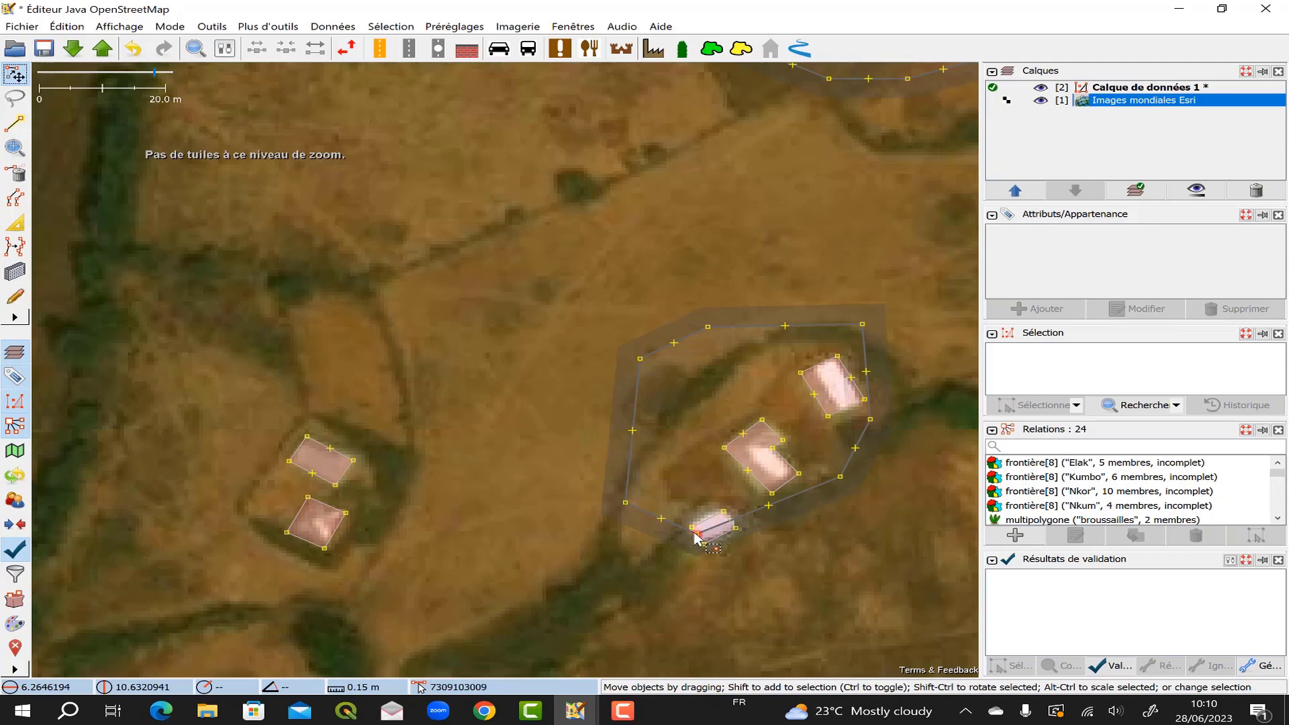
{"action": "left_click_drag", "start_coordinate": [696, 538], "coordinate": [712, 611]}
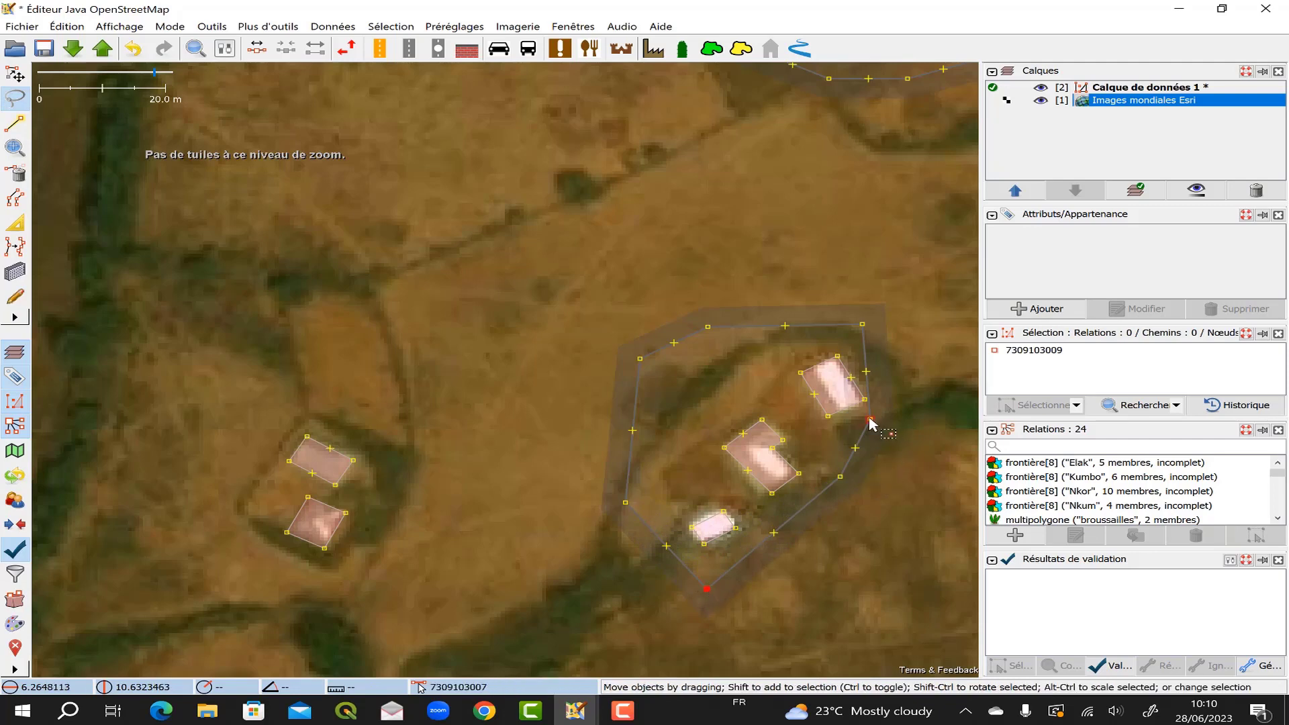
{"action": "left_click_drag", "start_coordinate": [870, 420], "coordinate": [894, 424]}
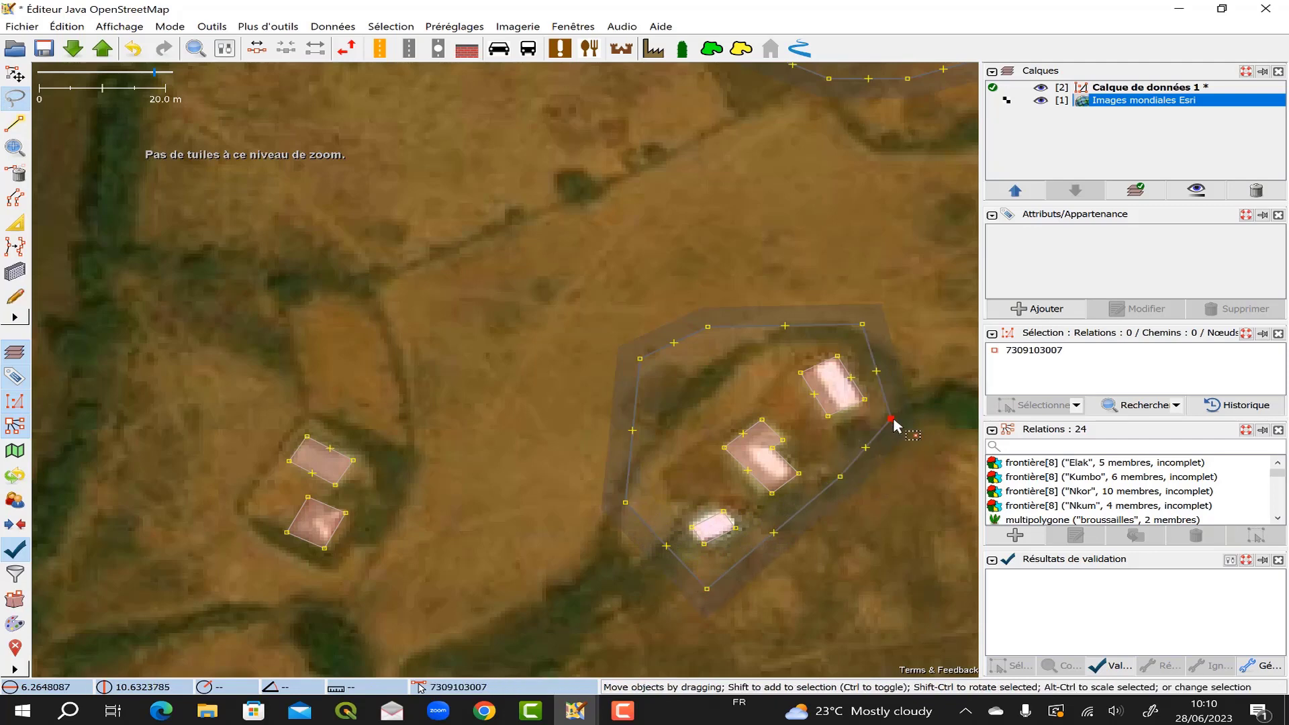
{"action": "key", "text": "Escape"}
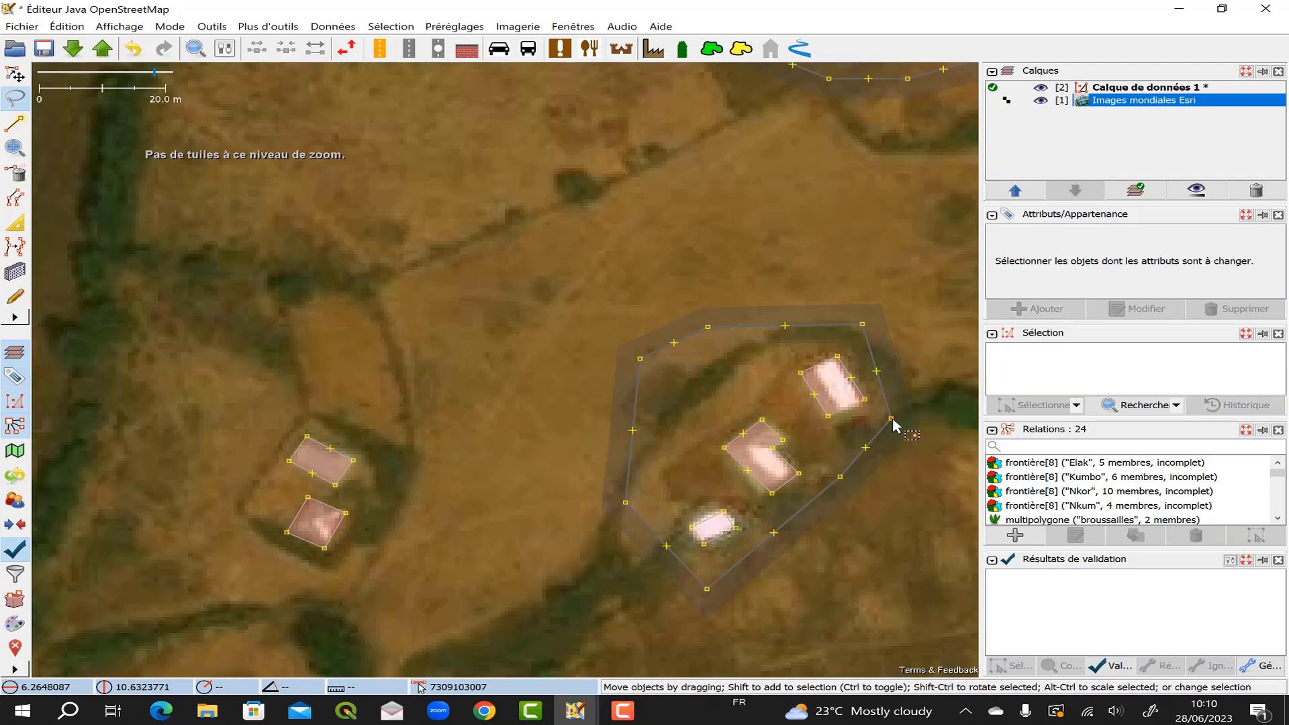
Step: Survey the imagery around the mapped buildings and southwest along the boundary, looking for a larger settlement beside the road
{"action": "scroll", "coordinate": [593, 490], "scroll_direction": "down", "scroll_amount": 2}
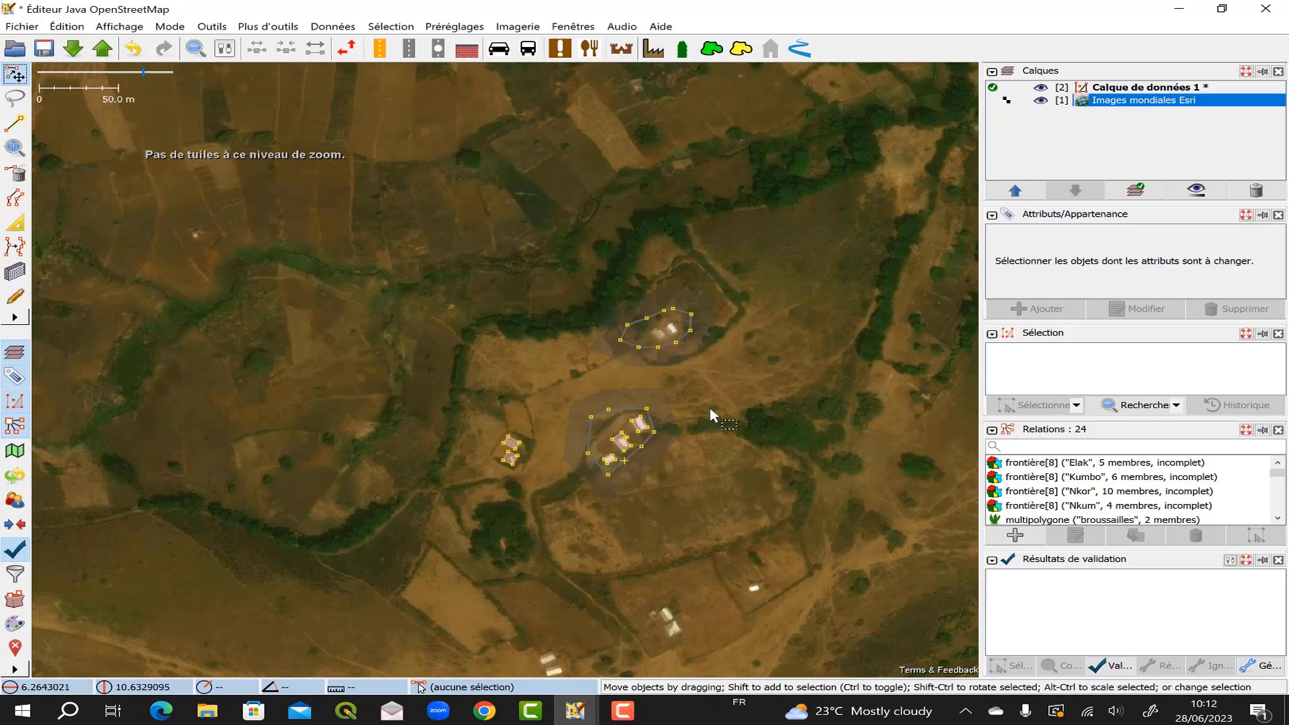
{"action": "left_click", "coordinate": [682, 308]}
{"action": "left_click", "coordinate": [682, 286]}
{"action": "scroll", "coordinate": [678, 298], "scroll_direction": "up", "scroll_amount": 2}
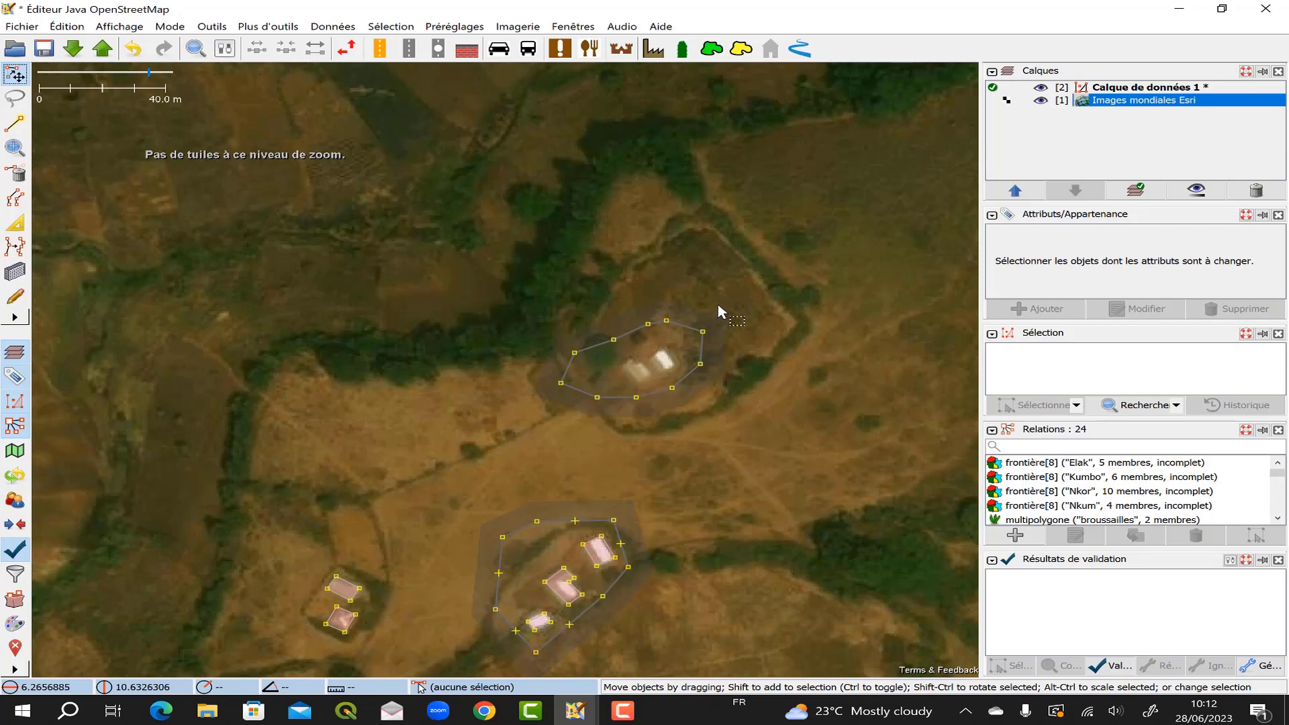
{"action": "scroll", "coordinate": [524, 294], "scroll_direction": "down", "scroll_amount": 3}
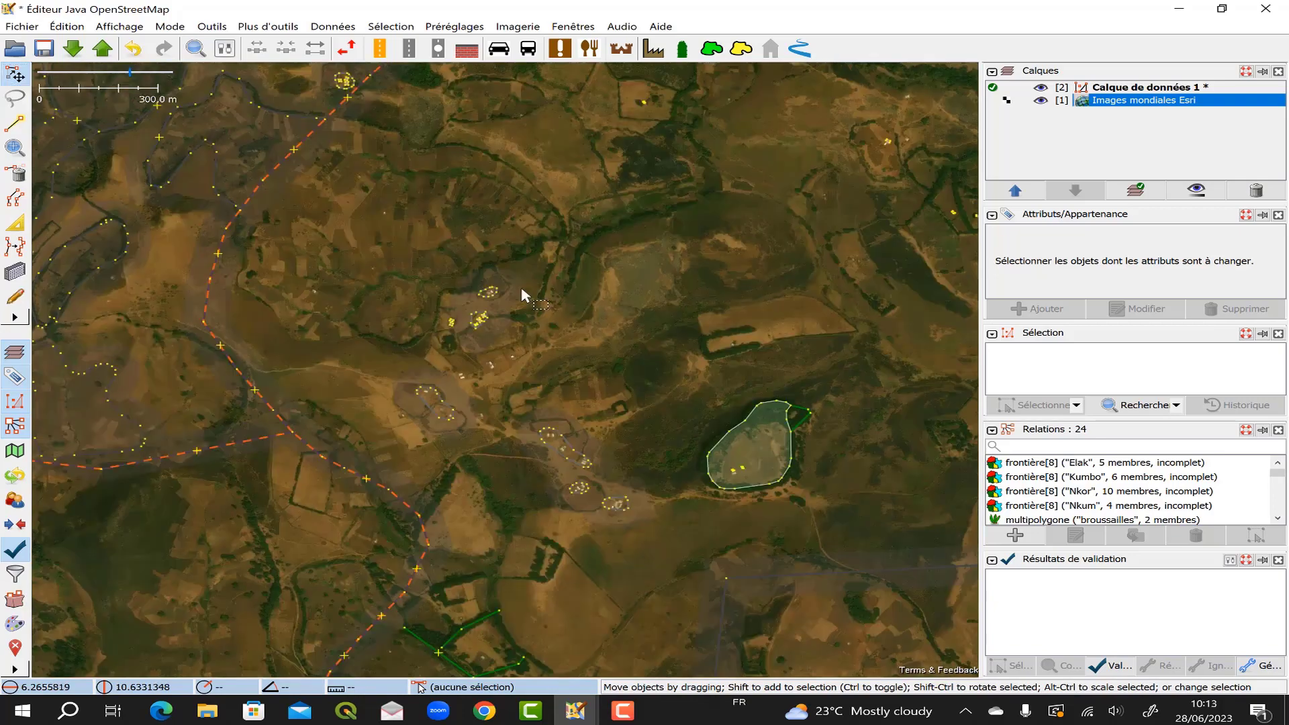
{"action": "scroll", "coordinate": [503, 308], "scroll_direction": "up", "scroll_amount": 1}
{"action": "scroll", "coordinate": [505, 312], "scroll_direction": "up", "scroll_amount": 2}
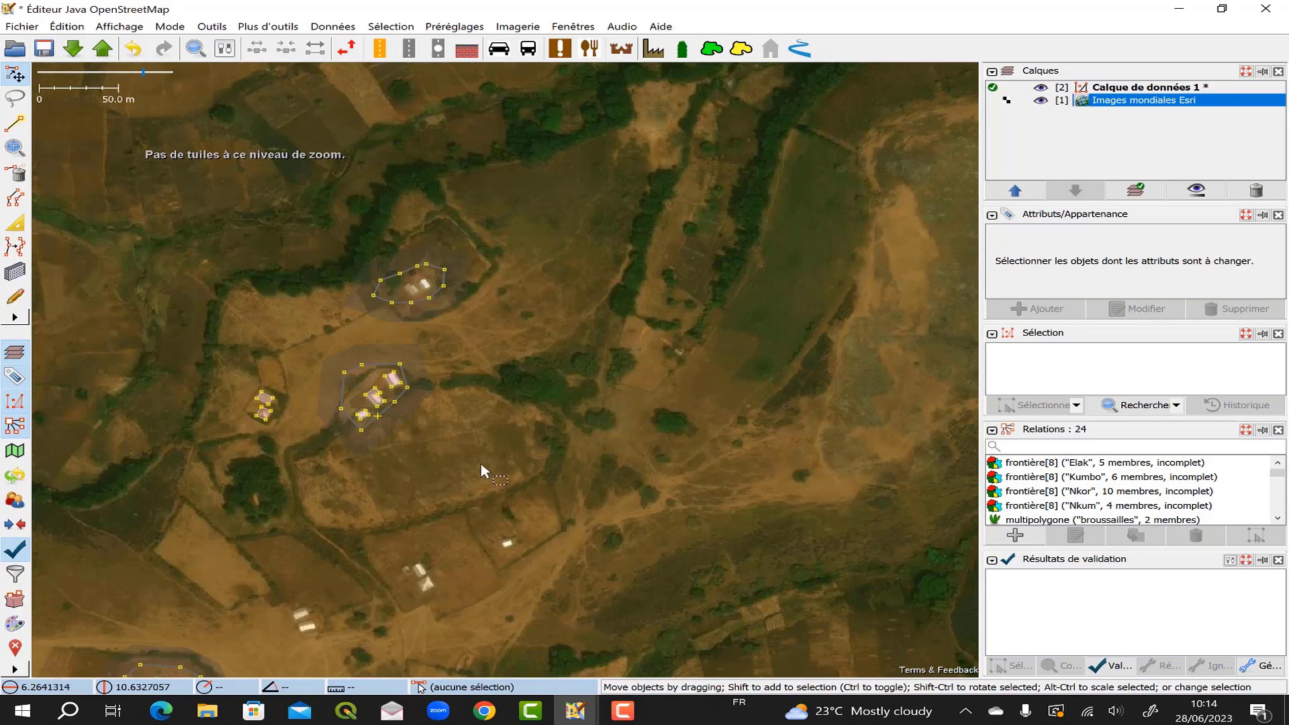
{"action": "scroll", "coordinate": [491, 449], "scroll_direction": "down", "scroll_amount": 2}
{"action": "left_click_drag", "start_coordinate": [456, 546], "coordinate": [578, 339]}
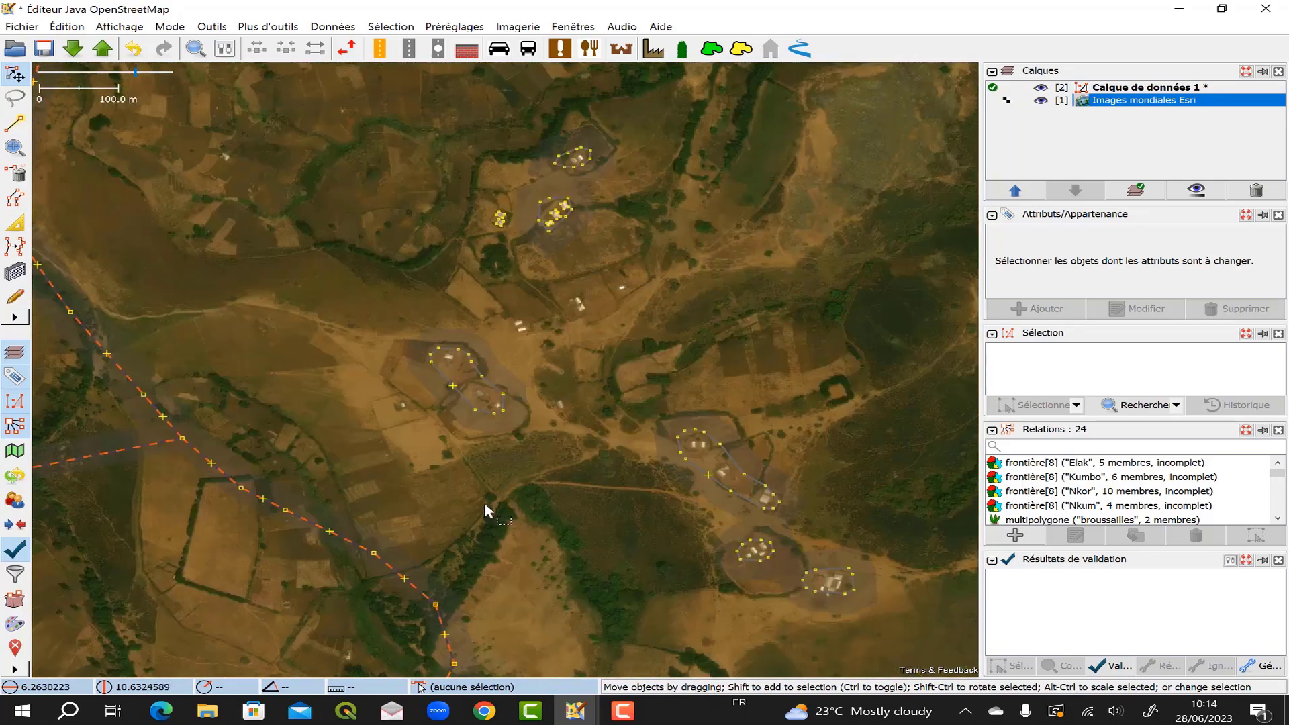
{"action": "left_click_drag", "start_coordinate": [484, 502], "coordinate": [577, 241]}
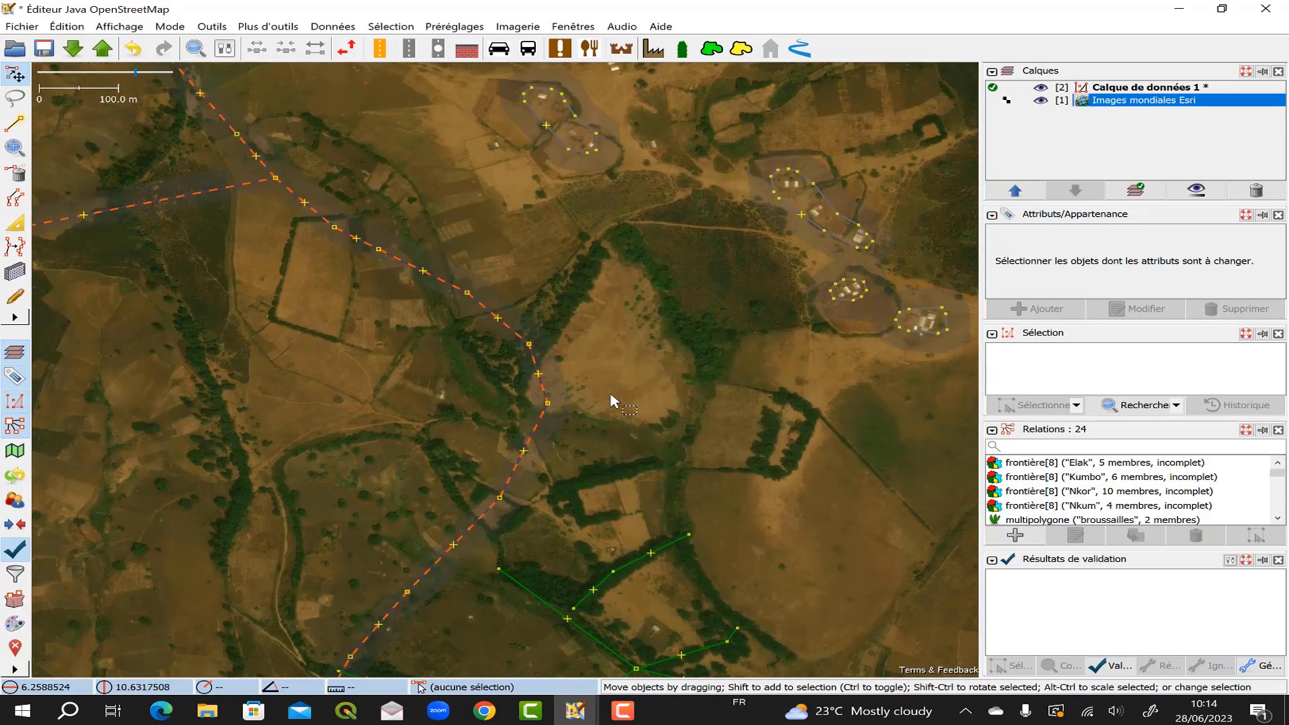
{"action": "left_click_drag", "start_coordinate": [605, 430], "coordinate": [695, 237]}
{"action": "left_click_drag", "start_coordinate": [597, 427], "coordinate": [730, 260]}
{"action": "left_click_drag", "start_coordinate": [693, 411], "coordinate": [821, 296]}
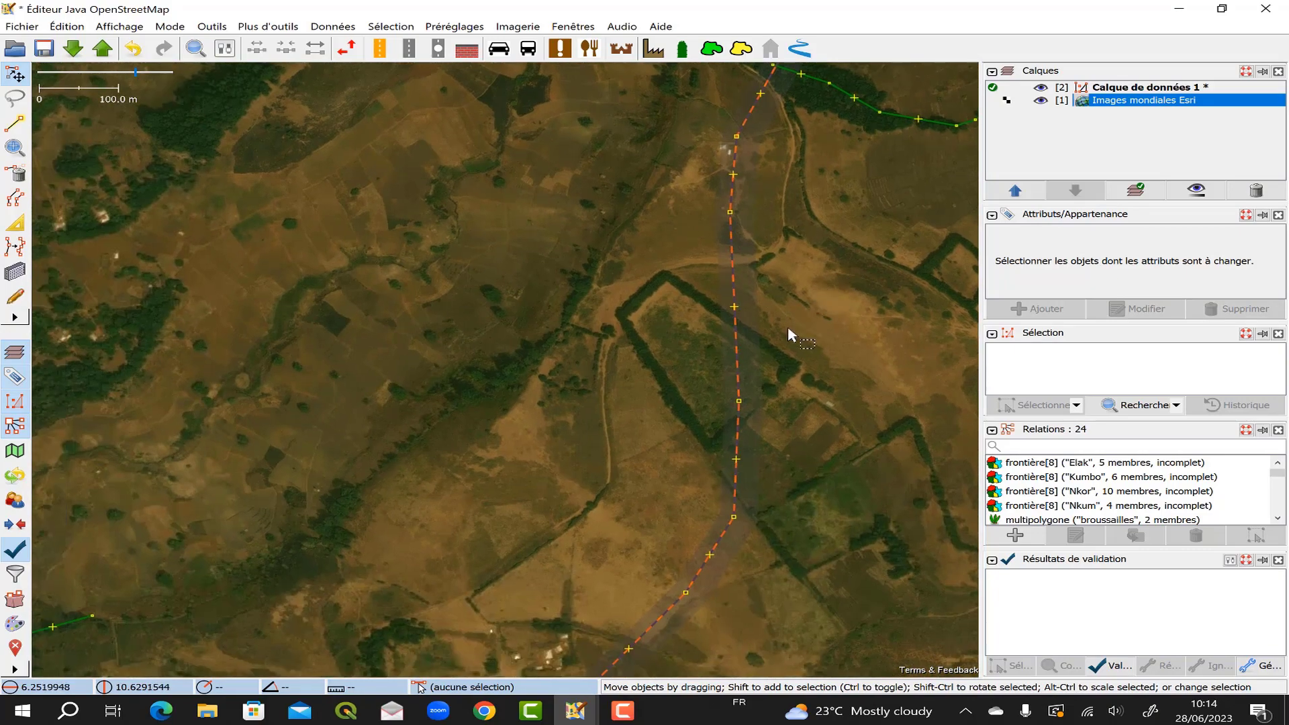
{"action": "left_click_drag", "start_coordinate": [555, 521], "coordinate": [868, 299]}
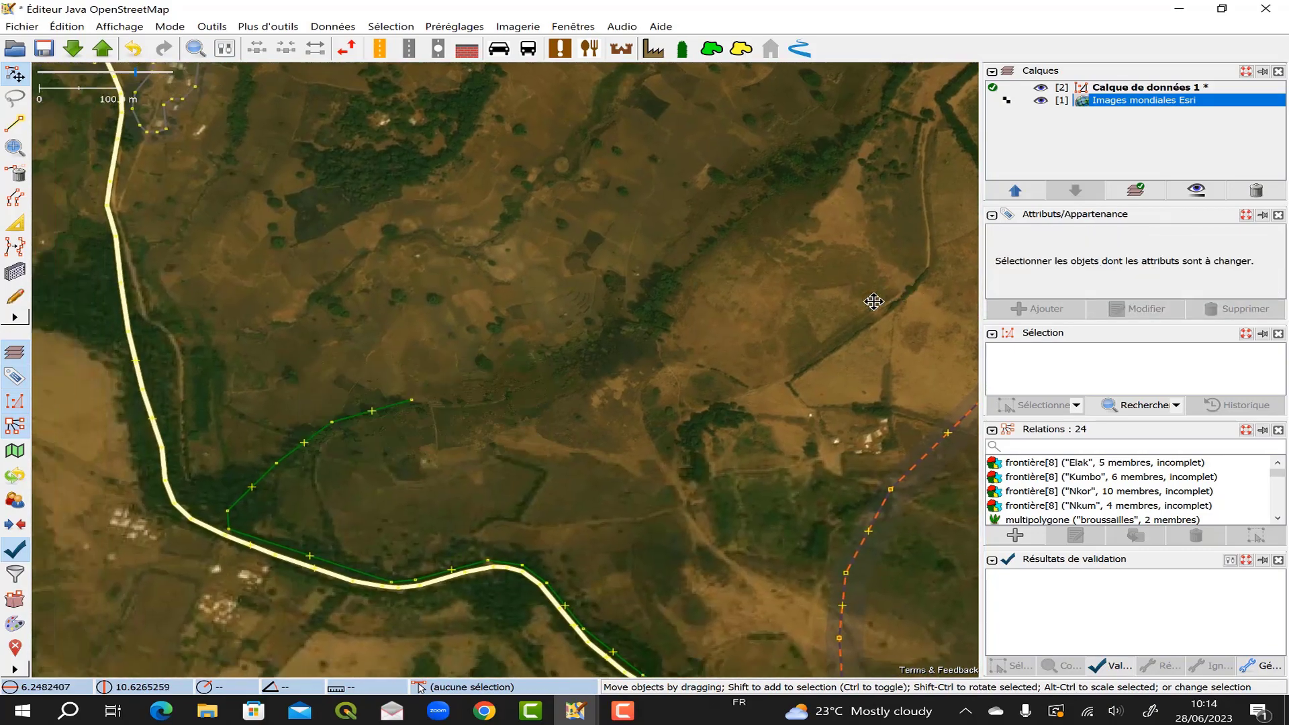
{"action": "left_click_drag", "start_coordinate": [528, 195], "coordinate": [622, 401]}
{"action": "left_click_drag", "start_coordinate": [585, 186], "coordinate": [725, 312]}
Step: Select the residential outline of the roadside settlement and examine its land-use tag and relation membership
{"action": "left_click", "coordinate": [423, 371]}
{"action": "scroll", "coordinate": [423, 372], "scroll_direction": "up", "scroll_amount": 2}
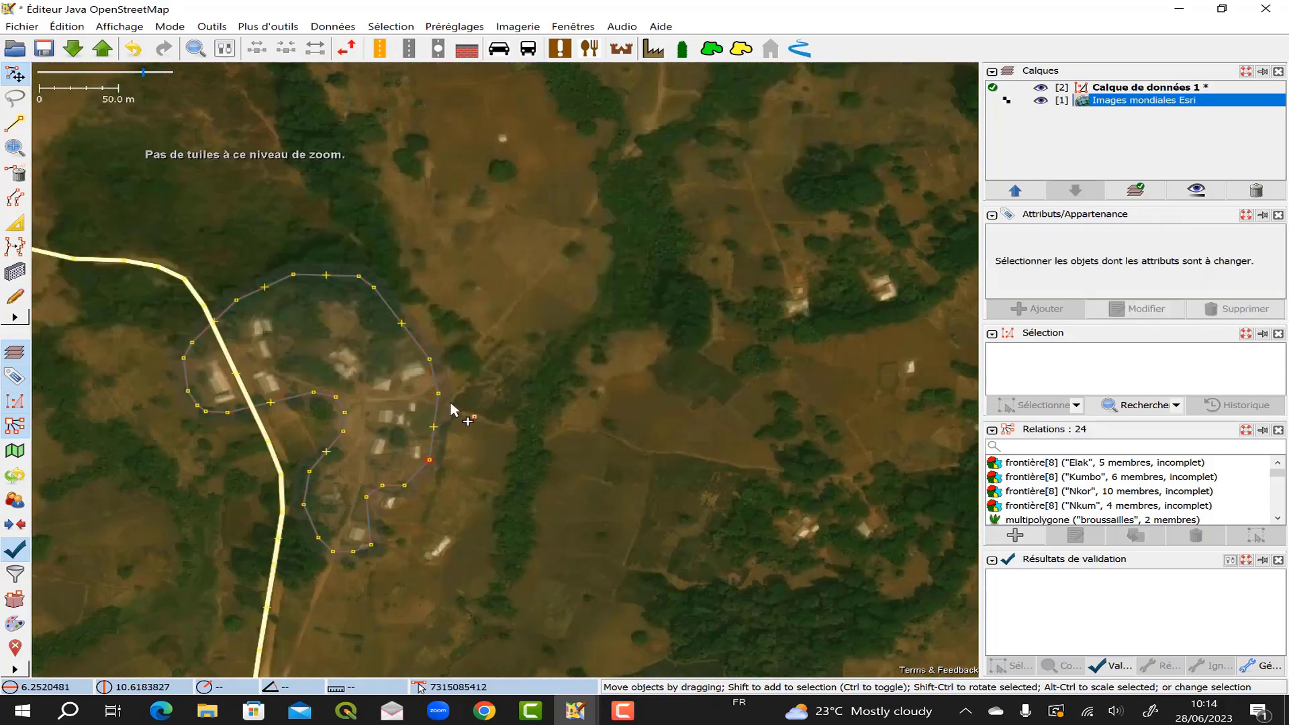
{"action": "left_click", "coordinate": [440, 387]}
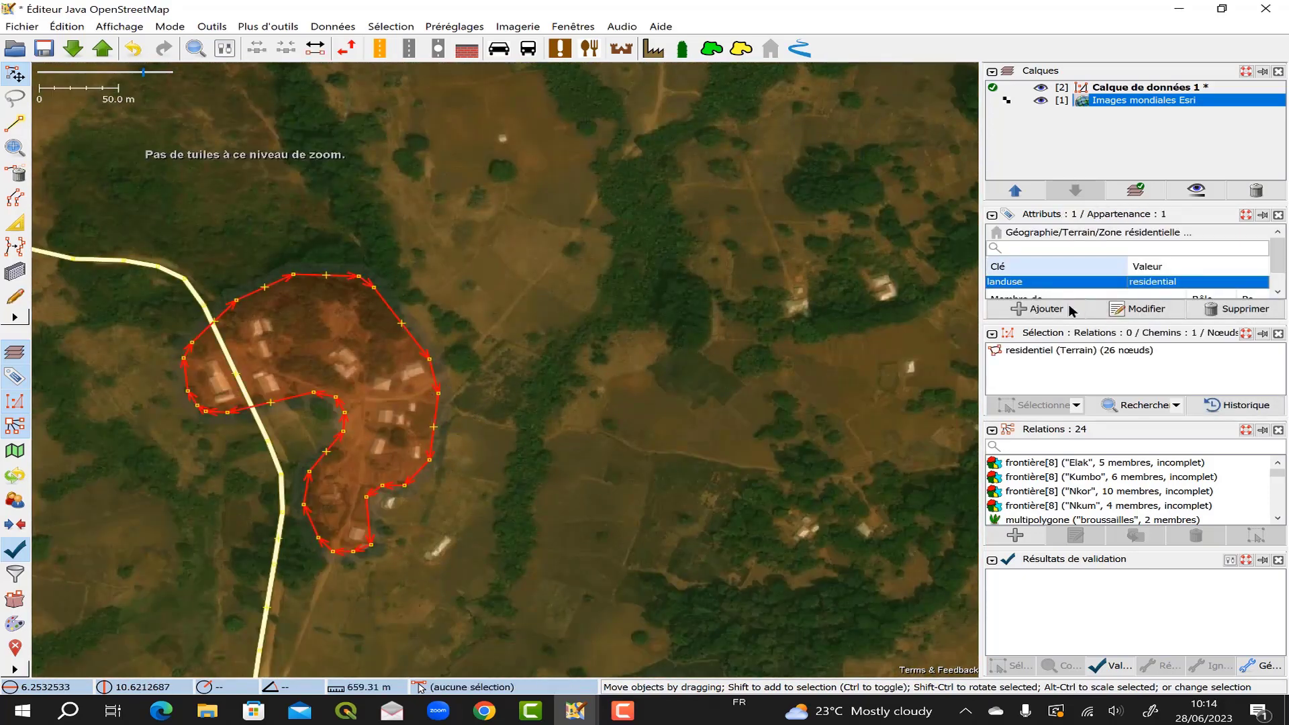
{"action": "scroll", "coordinate": [1111, 289], "scroll_direction": "down", "scroll_amount": 1}
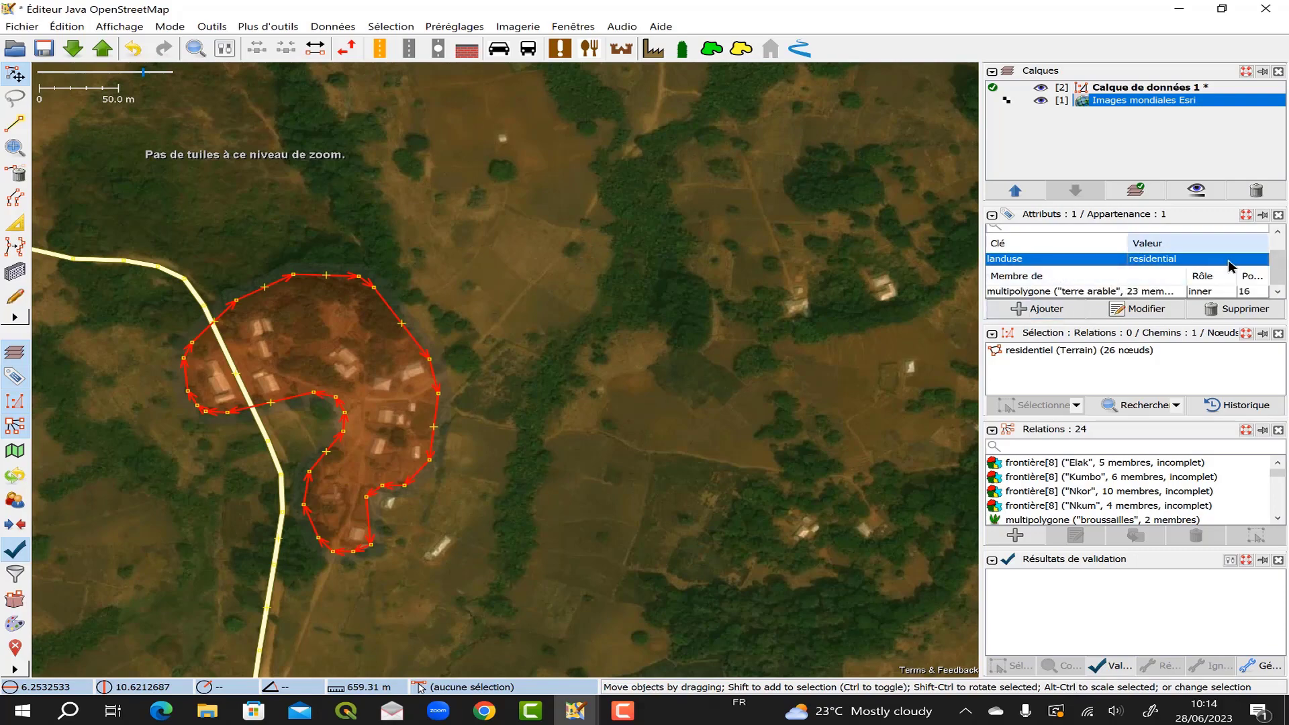
{"action": "left_click", "coordinate": [592, 303]}
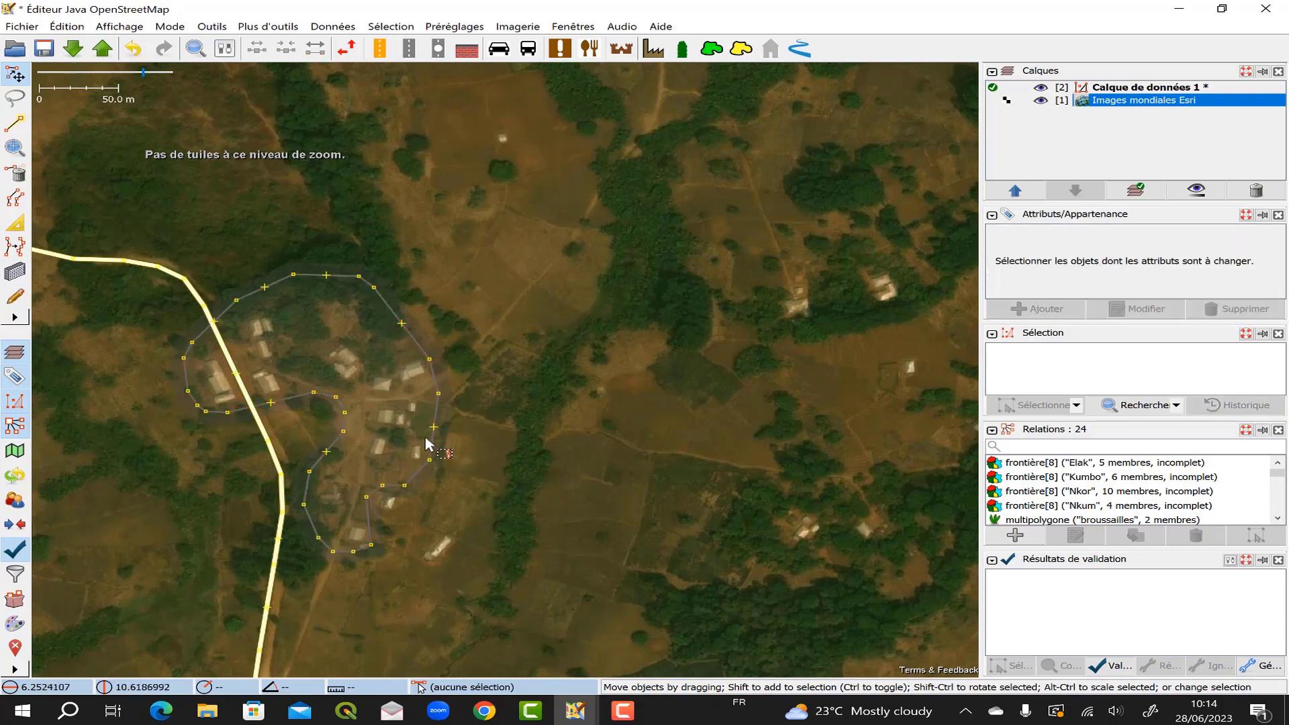
Step: Examine the roadside settlement's houses and extent, and compare them with the neighbouring residential areas along the road
{"action": "scroll", "coordinate": [355, 480], "scroll_direction": "up", "scroll_amount": 2}
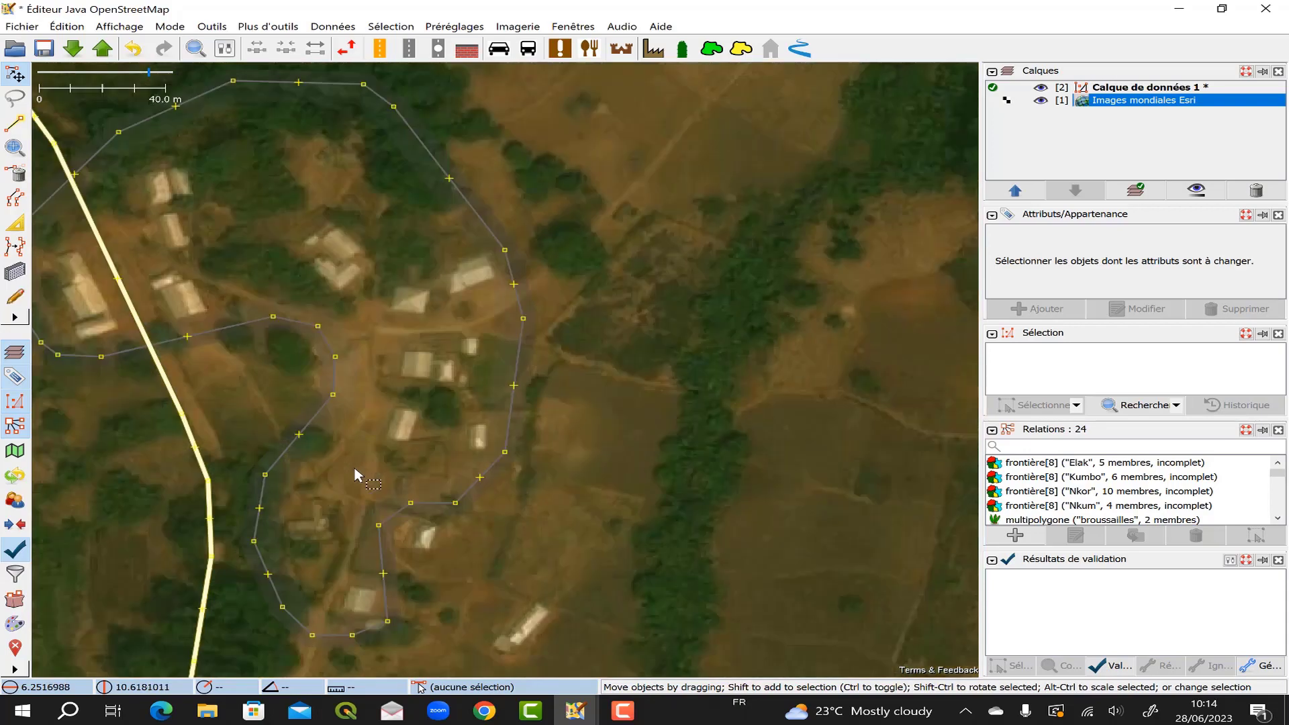
{"action": "scroll", "coordinate": [351, 467], "scroll_direction": "down", "scroll_amount": 2}
{"action": "scroll", "coordinate": [347, 456], "scroll_direction": "up", "scroll_amount": 2}
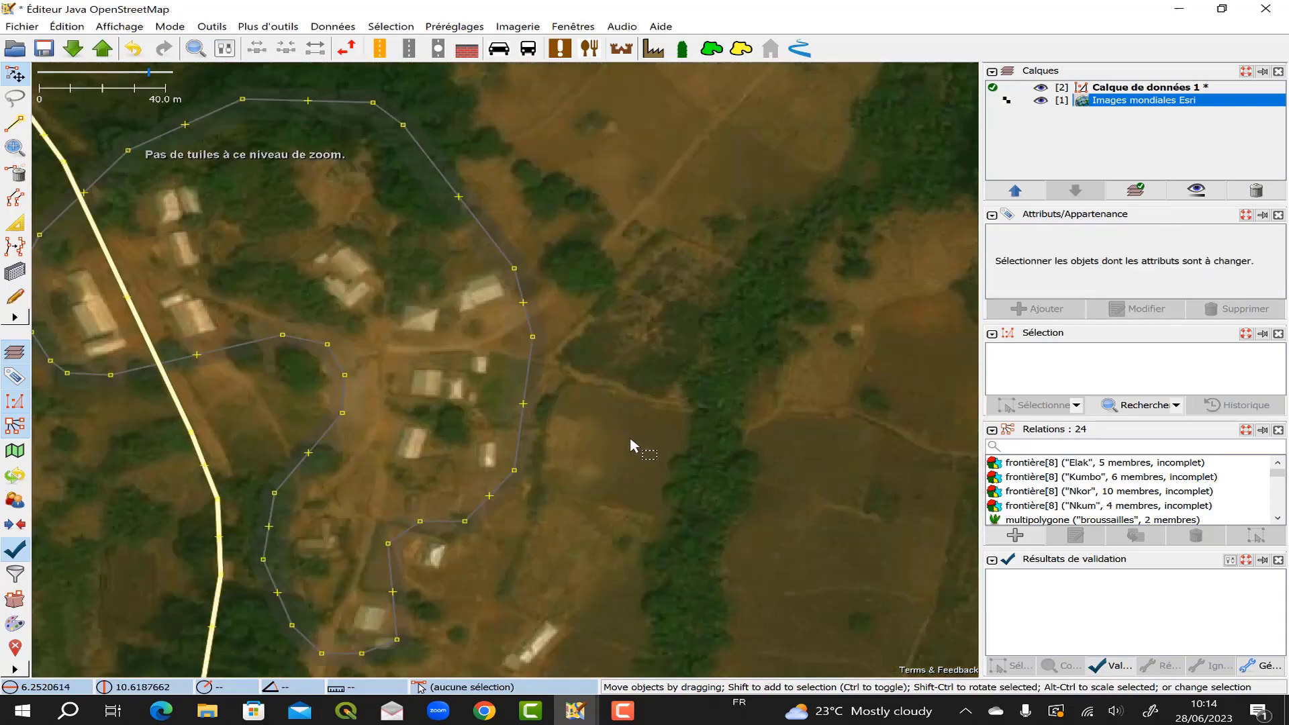
{"action": "scroll", "coordinate": [634, 445], "scroll_direction": "down", "scroll_amount": 5}
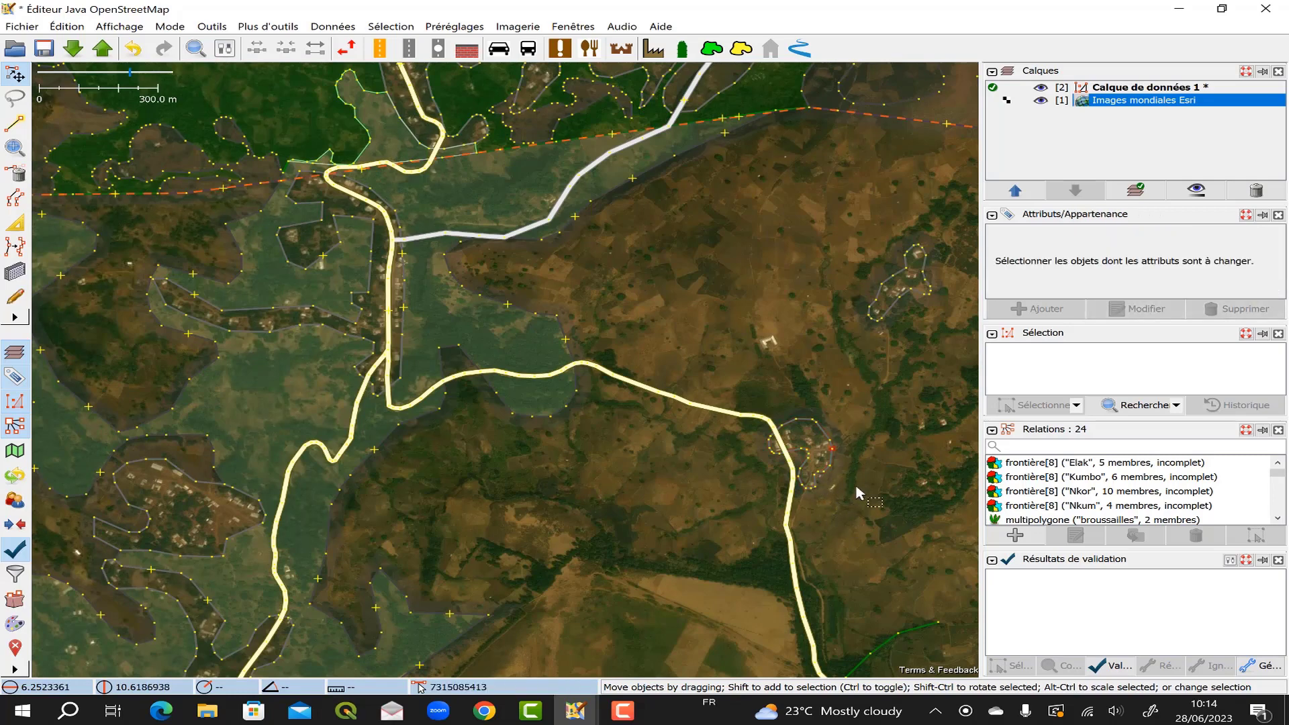
{"action": "left_click", "coordinate": [784, 455]}
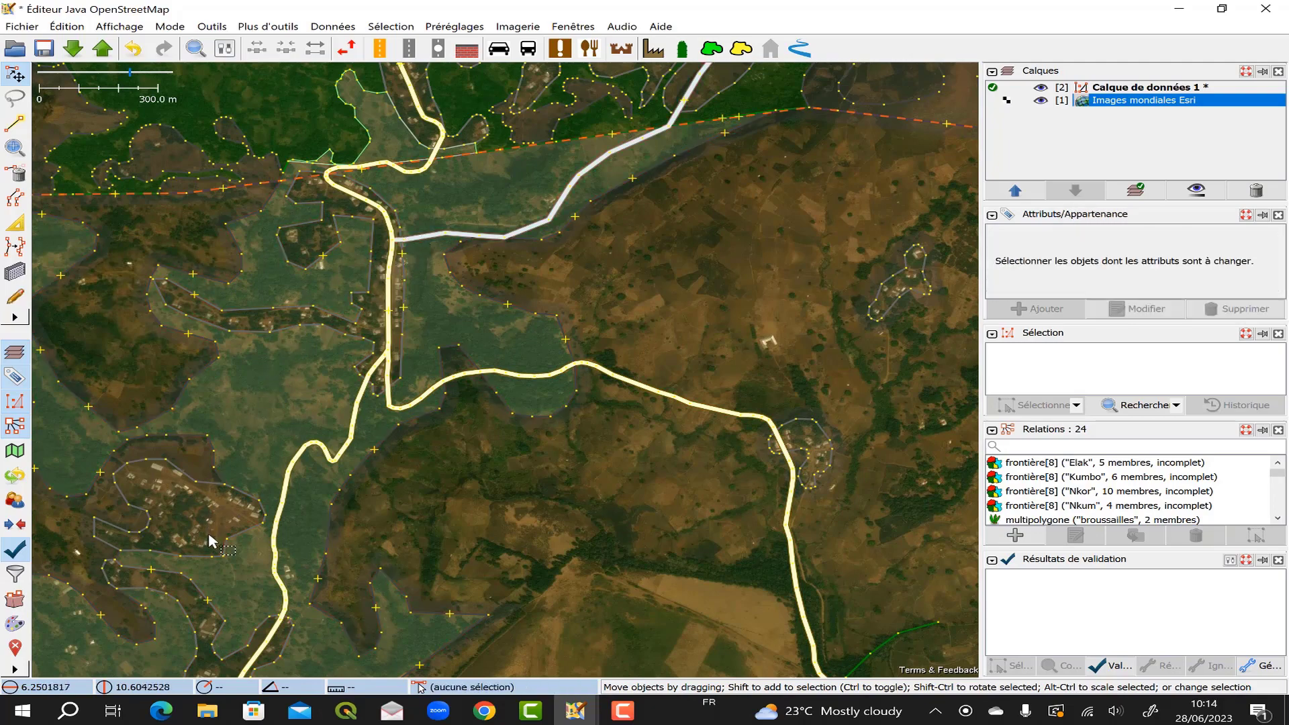
{"action": "scroll", "coordinate": [852, 517], "scroll_direction": "up", "scroll_amount": 2}
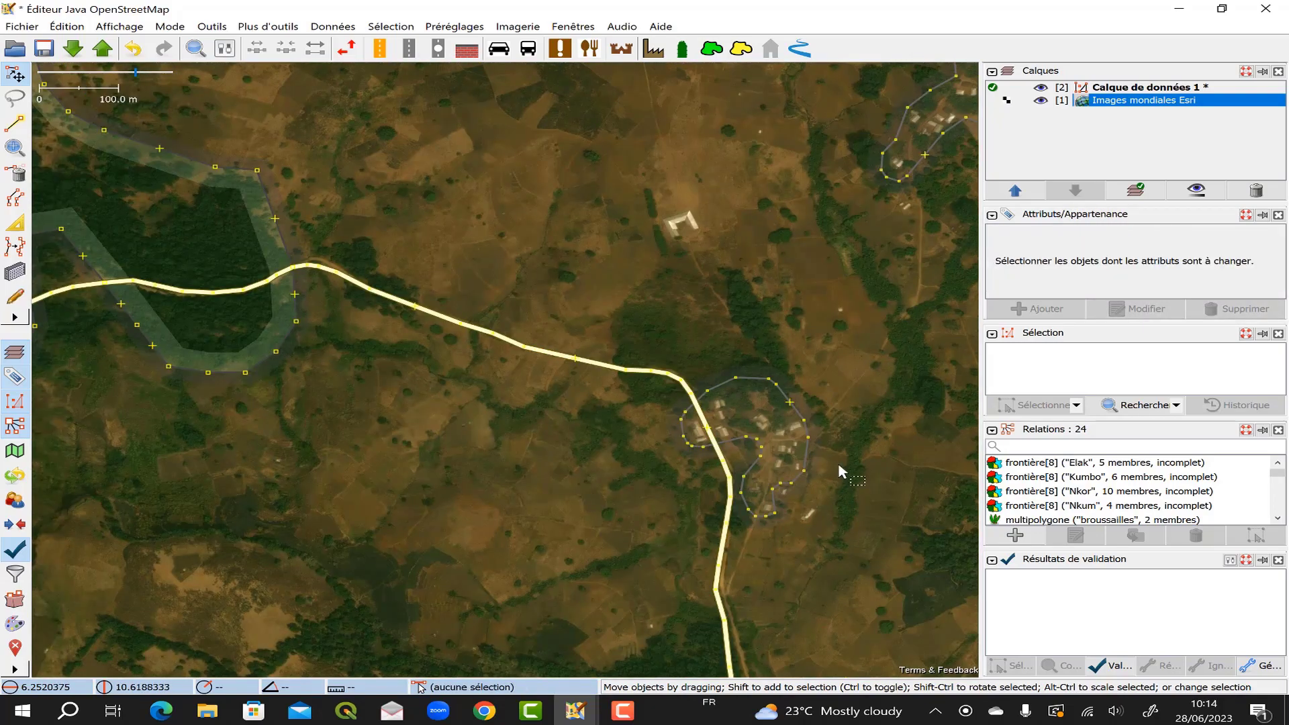
{"action": "scroll", "coordinate": [839, 470], "scroll_direction": "up", "scroll_amount": 2}
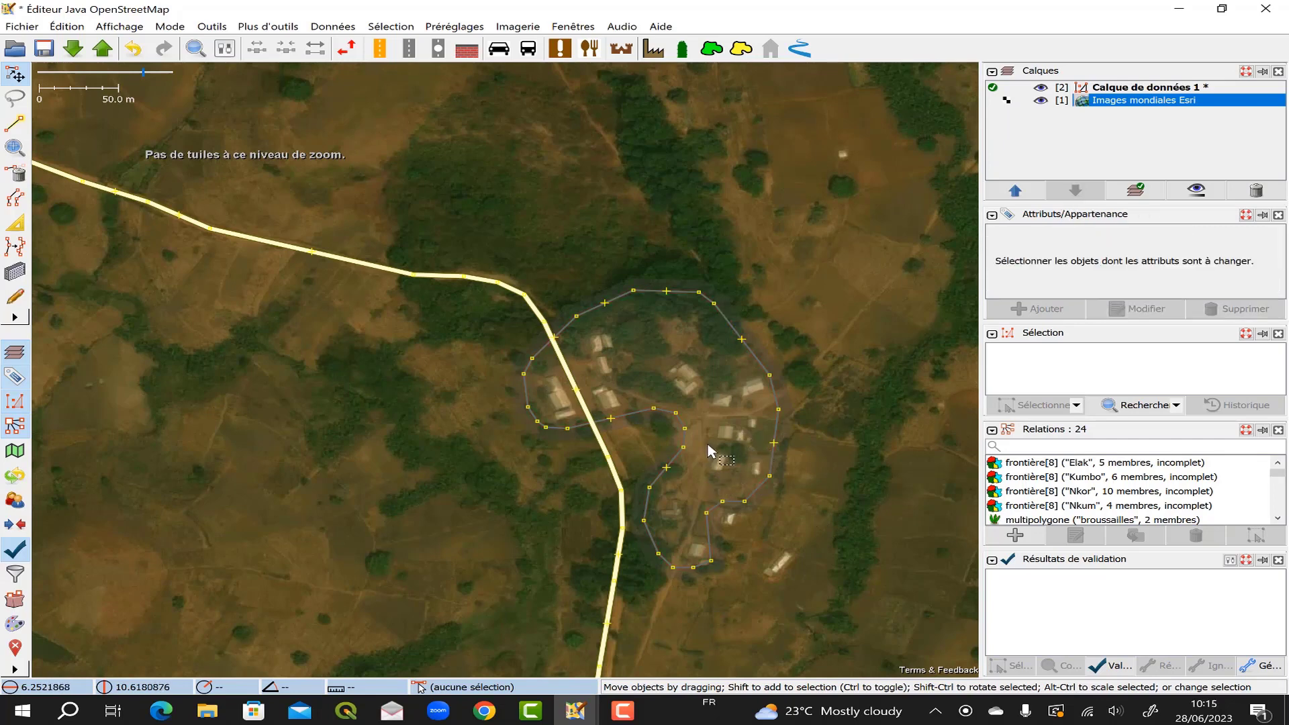
Step: Place a standalone node in the middle of the roadside settlement, among the houses east of the road, and select it
{"action": "key", "text": "a"}
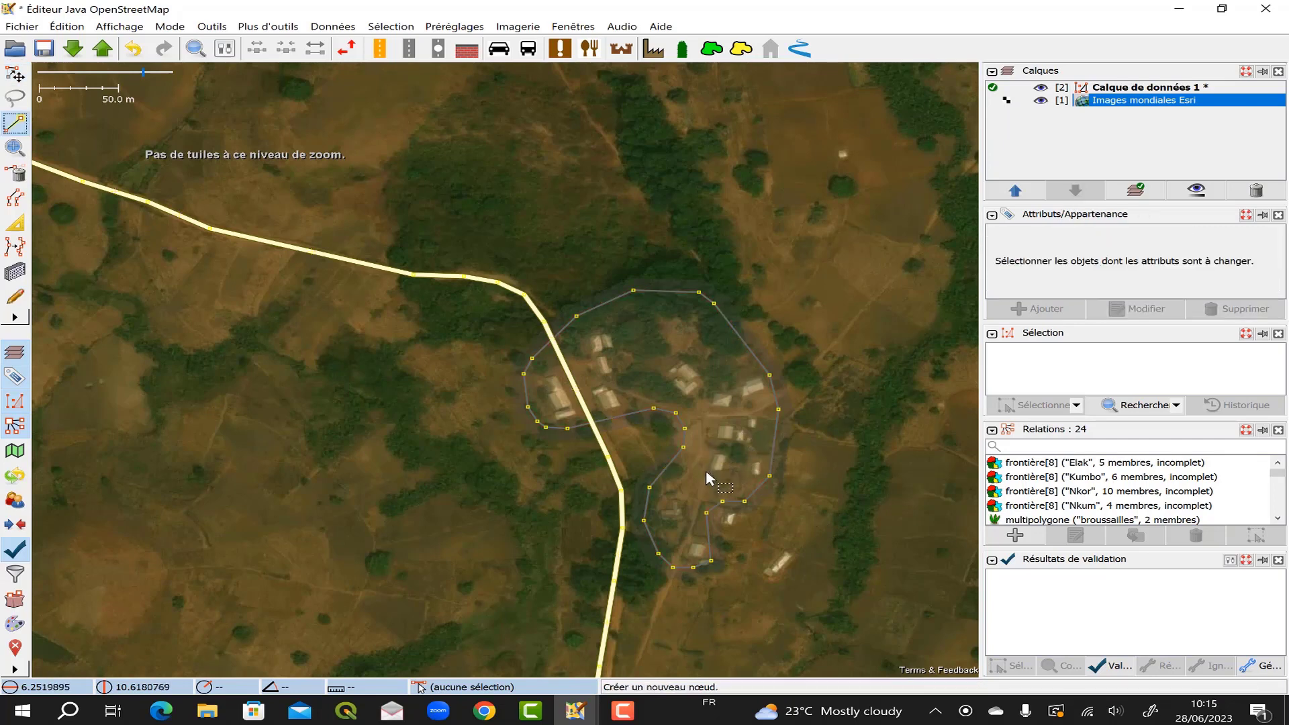
{"action": "left_click", "coordinate": [710, 415]}
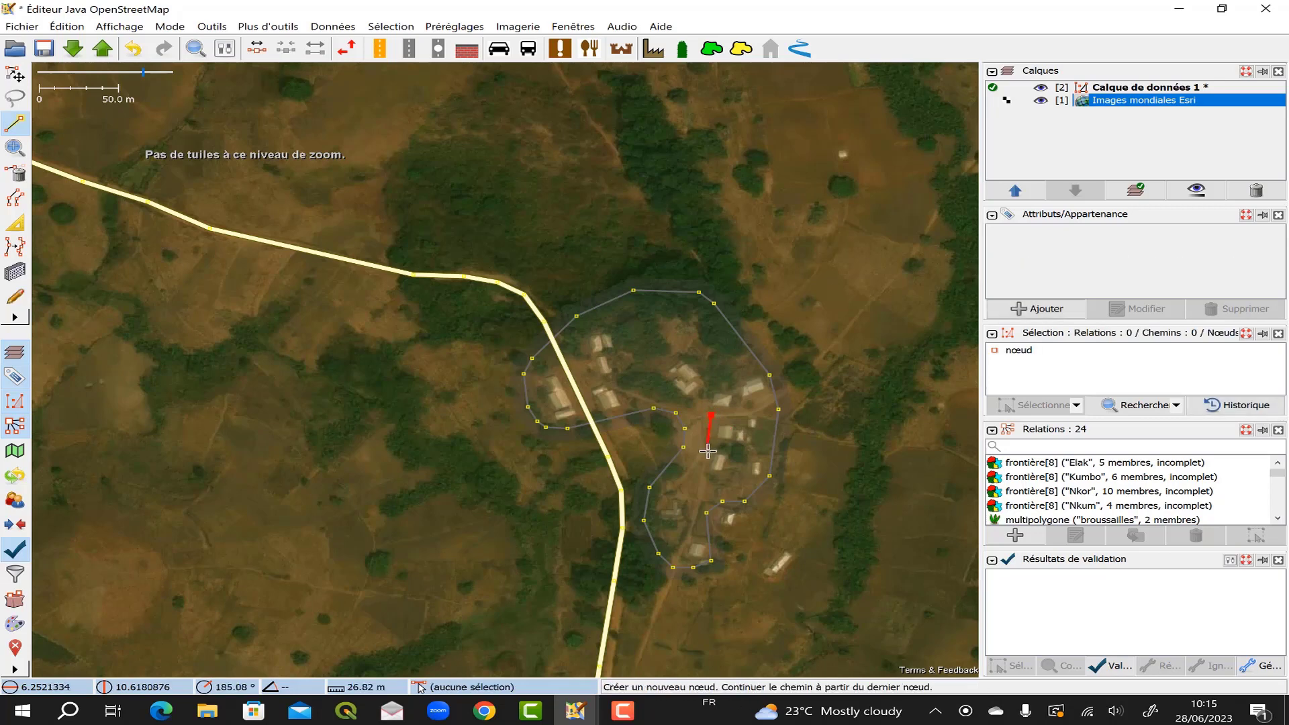
{"action": "key", "text": "Escape"}
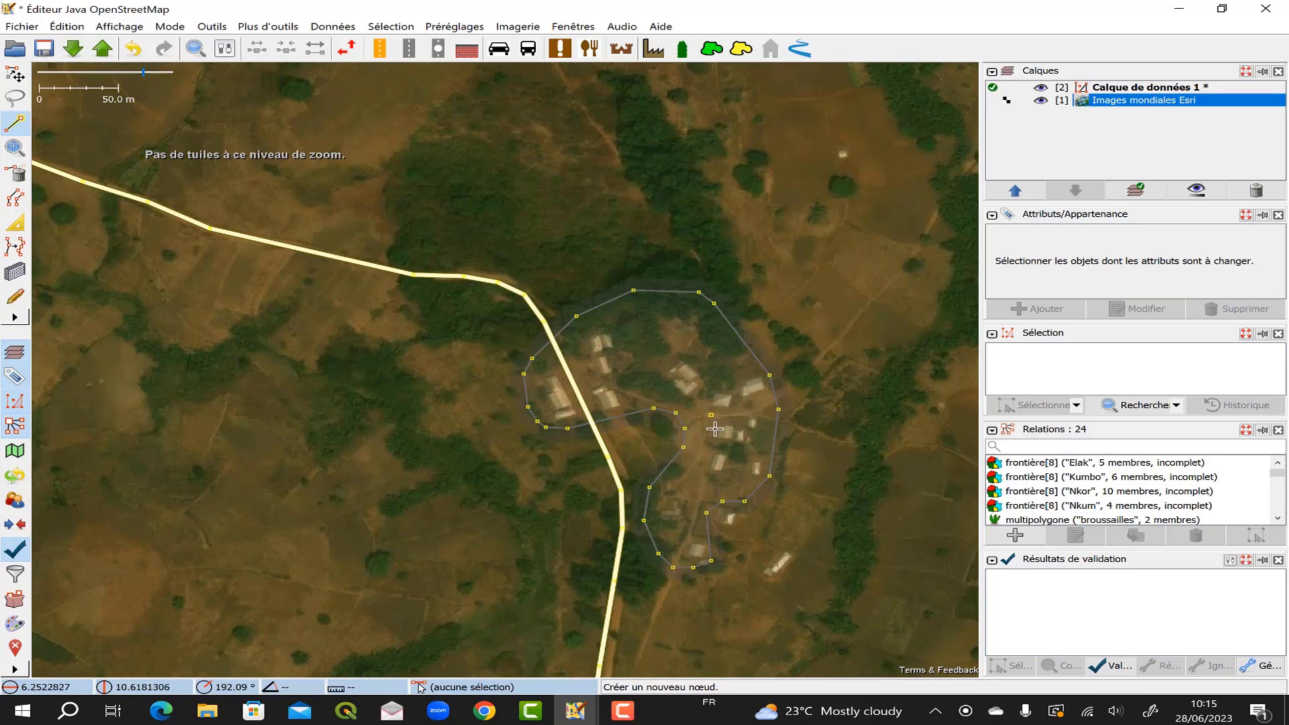
{"action": "key", "text": "s"}
{"action": "left_click", "coordinate": [711, 415]}
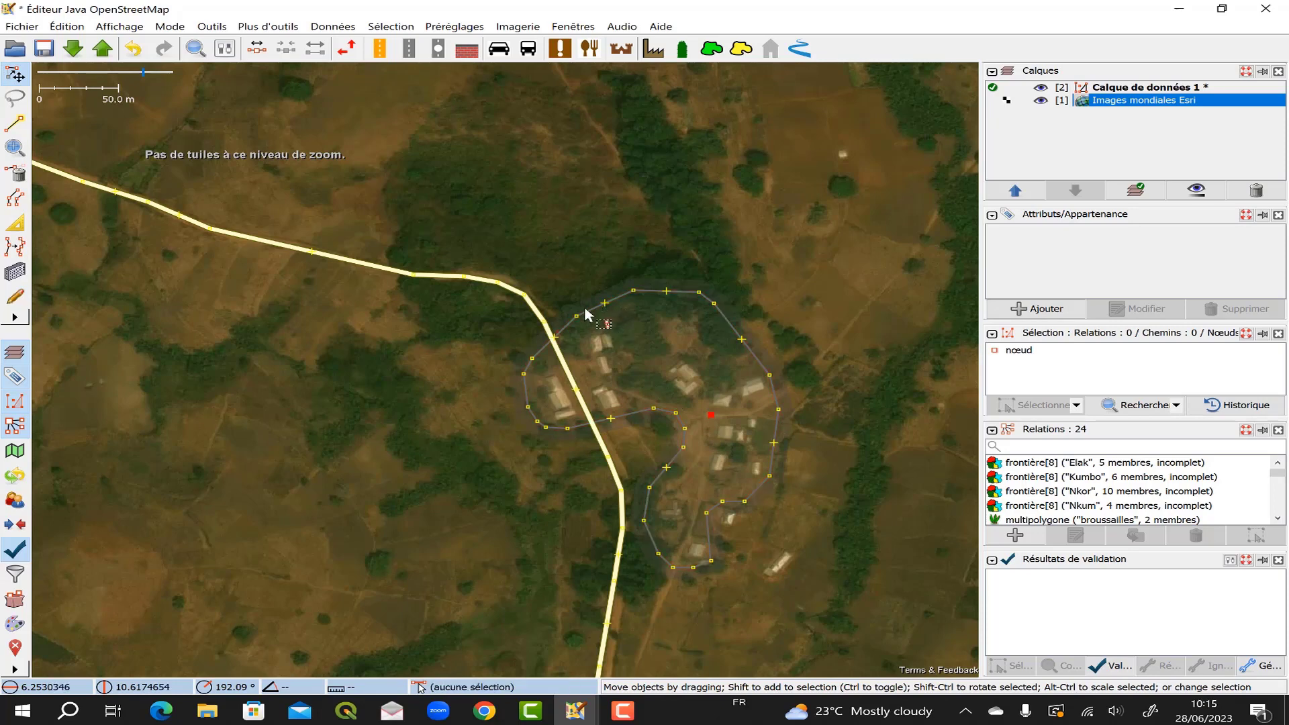
Step: Tag the selected node as a hamlet with the Hameau place preset, leaving the name and all other fields empty
{"action": "left_click", "coordinate": [454, 27]}
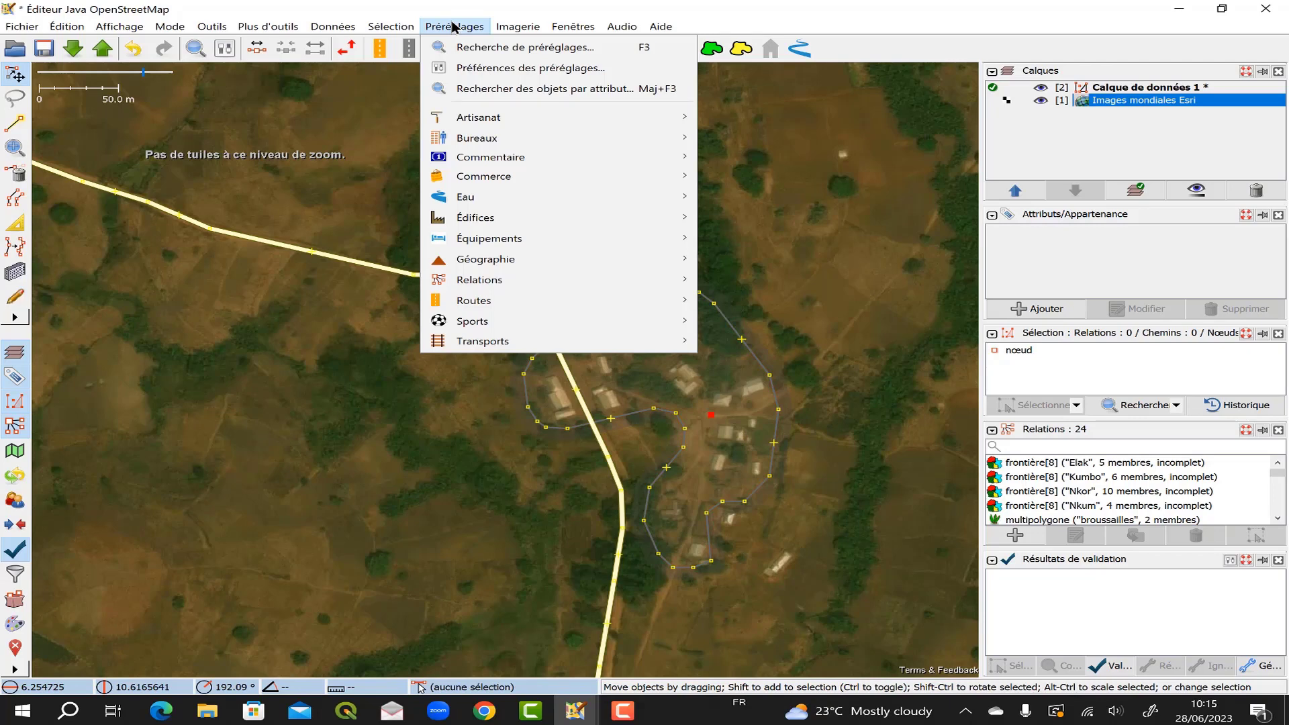
{"action": "mouse_move", "coordinate": [512, 260]}
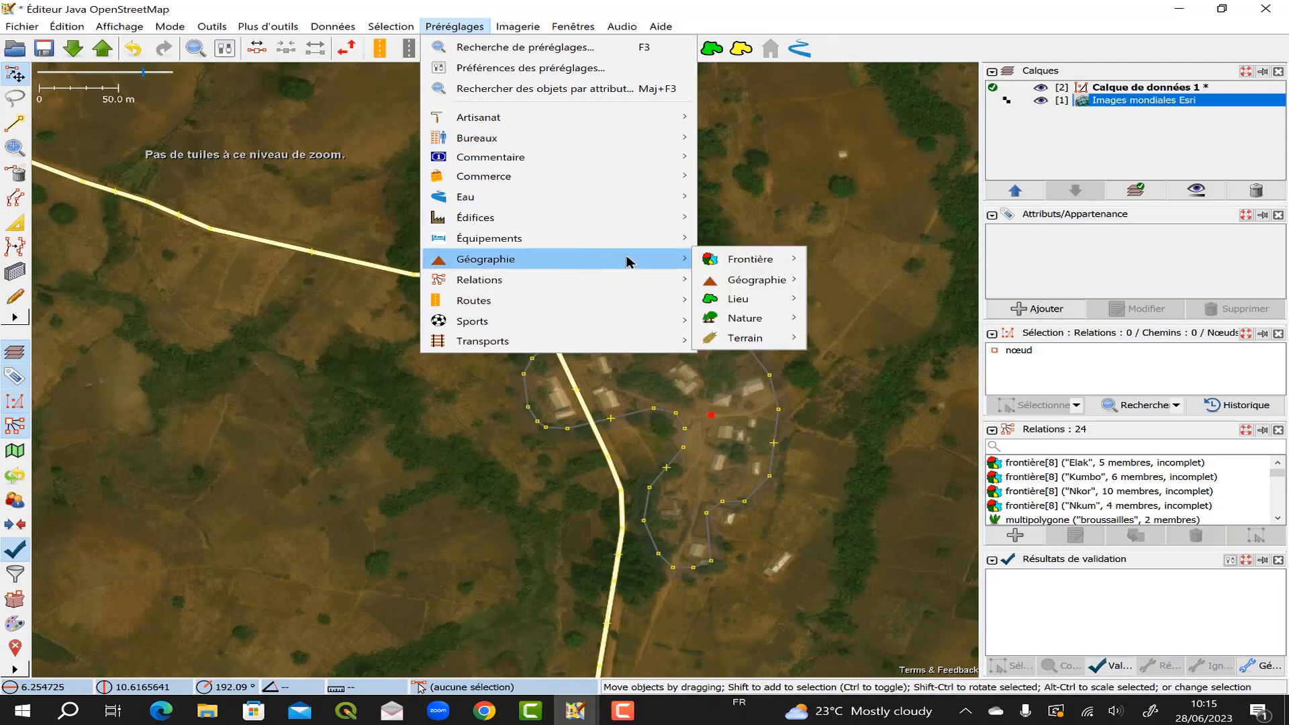
{"action": "mouse_move", "coordinate": [736, 270]}
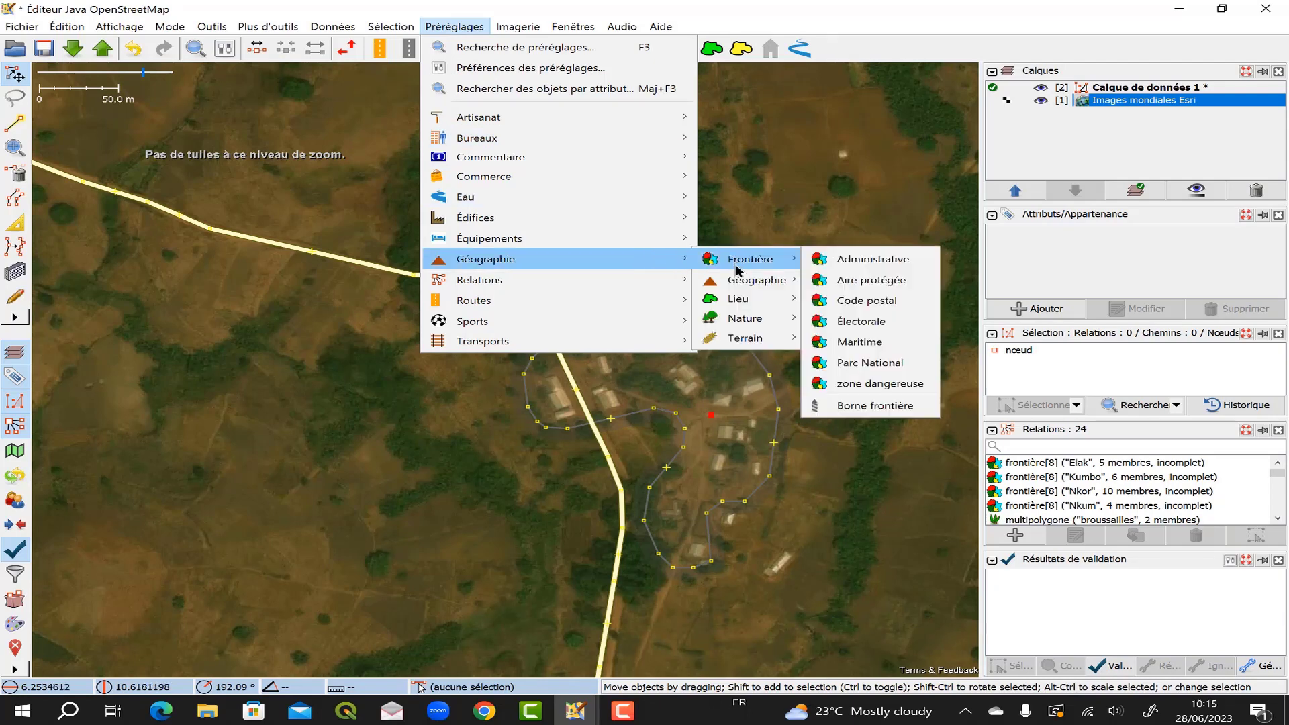
{"action": "mouse_move", "coordinate": [739, 299]}
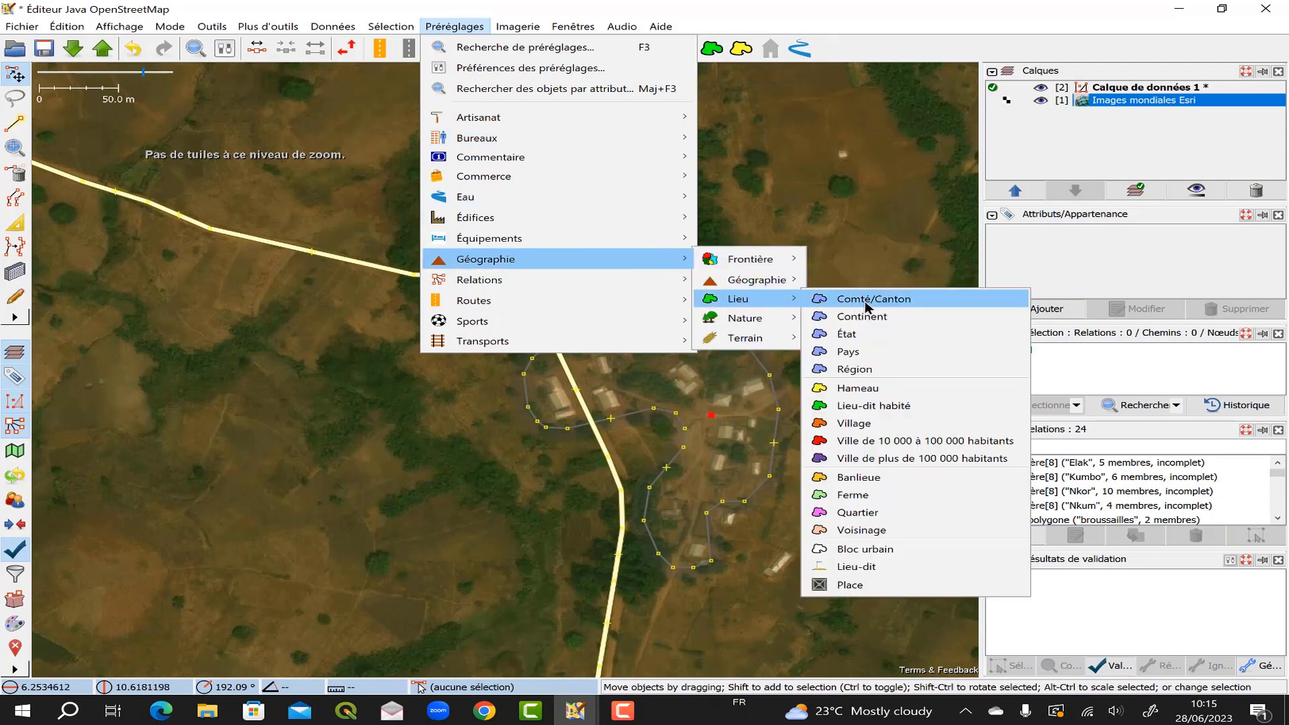
{"action": "left_click", "coordinate": [876, 388]}
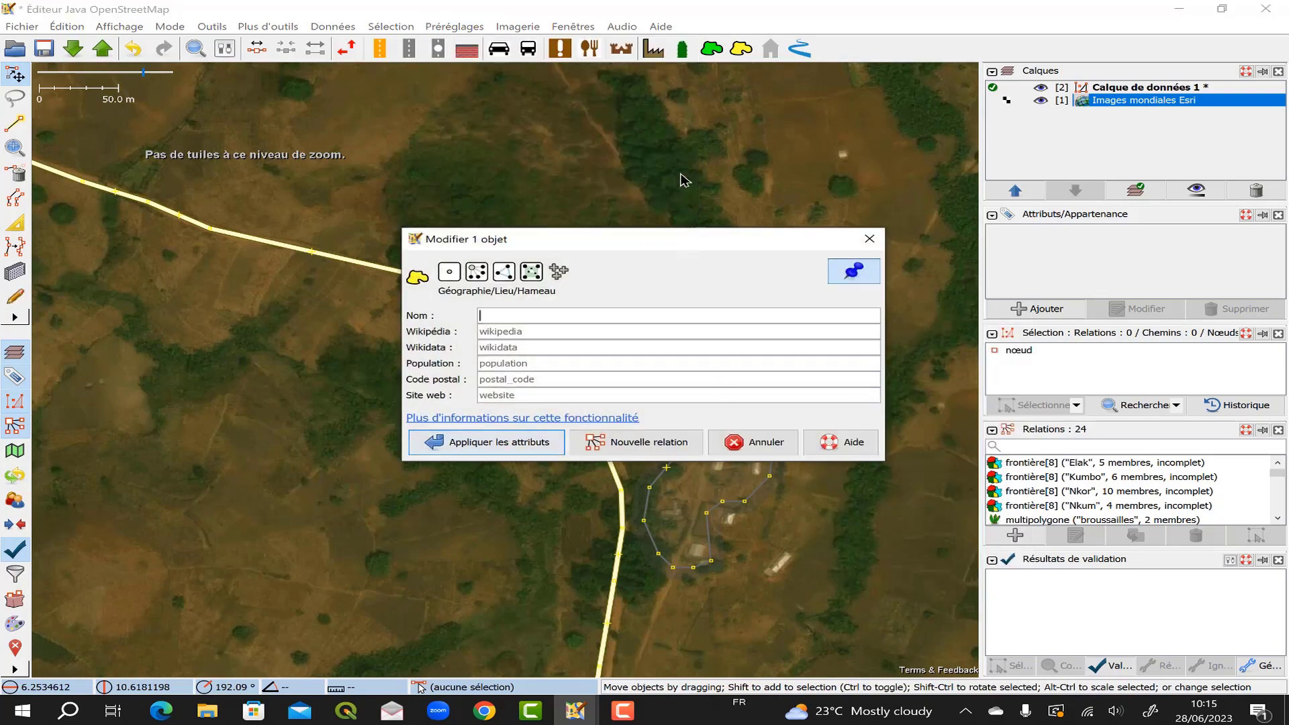
{"action": "left_click_drag", "start_coordinate": [683, 238], "coordinate": [680, 116]}
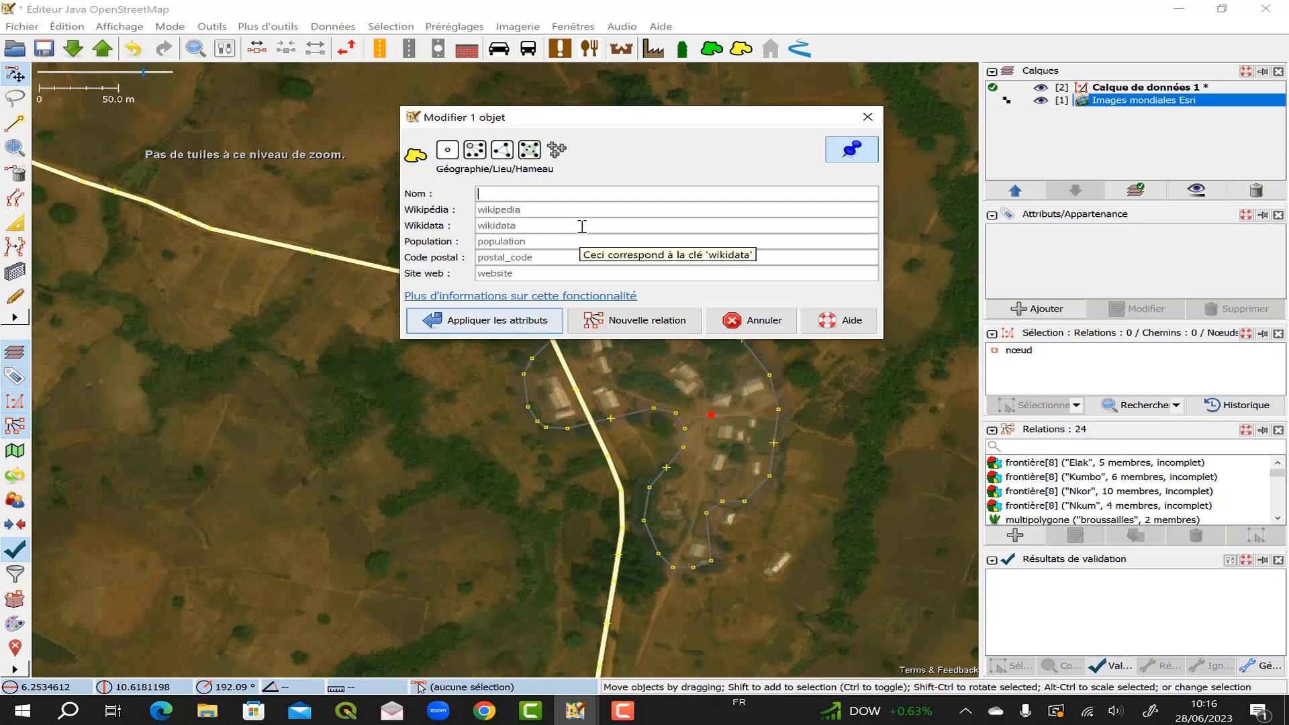
{"action": "left_click", "coordinate": [523, 326]}
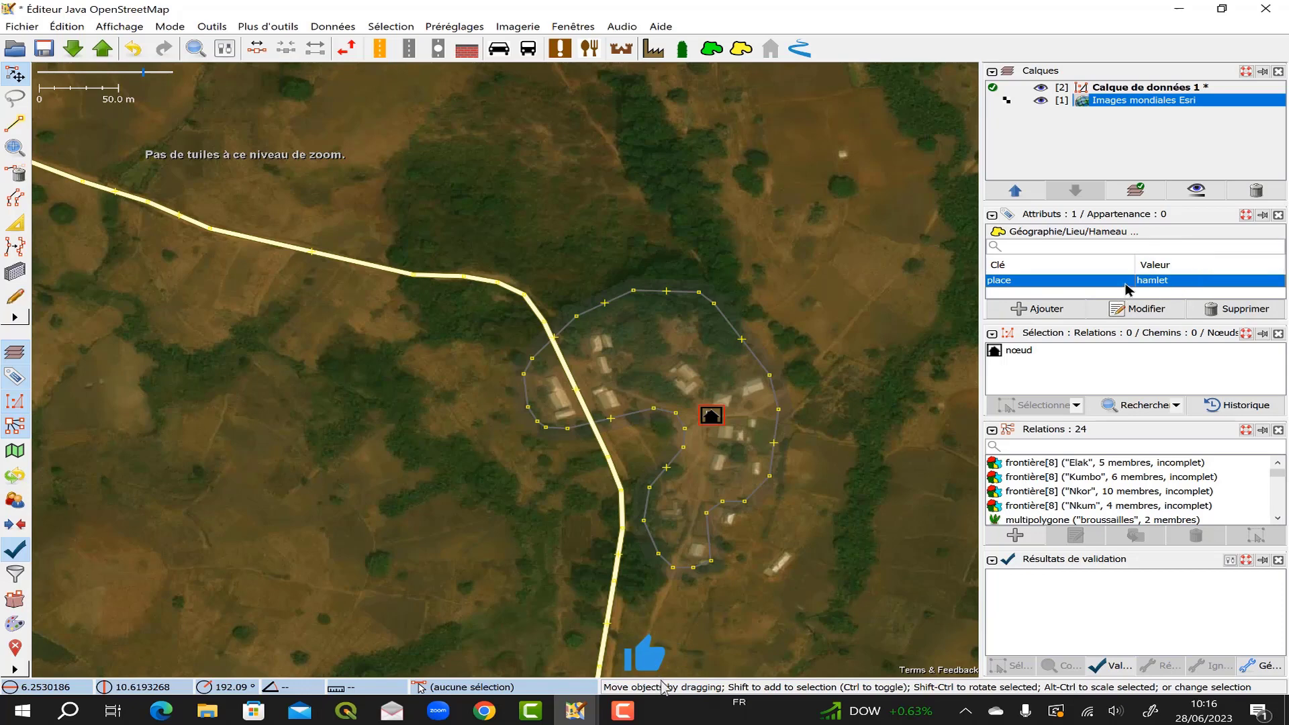
{"action": "scroll", "coordinate": [760, 272], "scroll_direction": "down", "scroll_amount": 2}
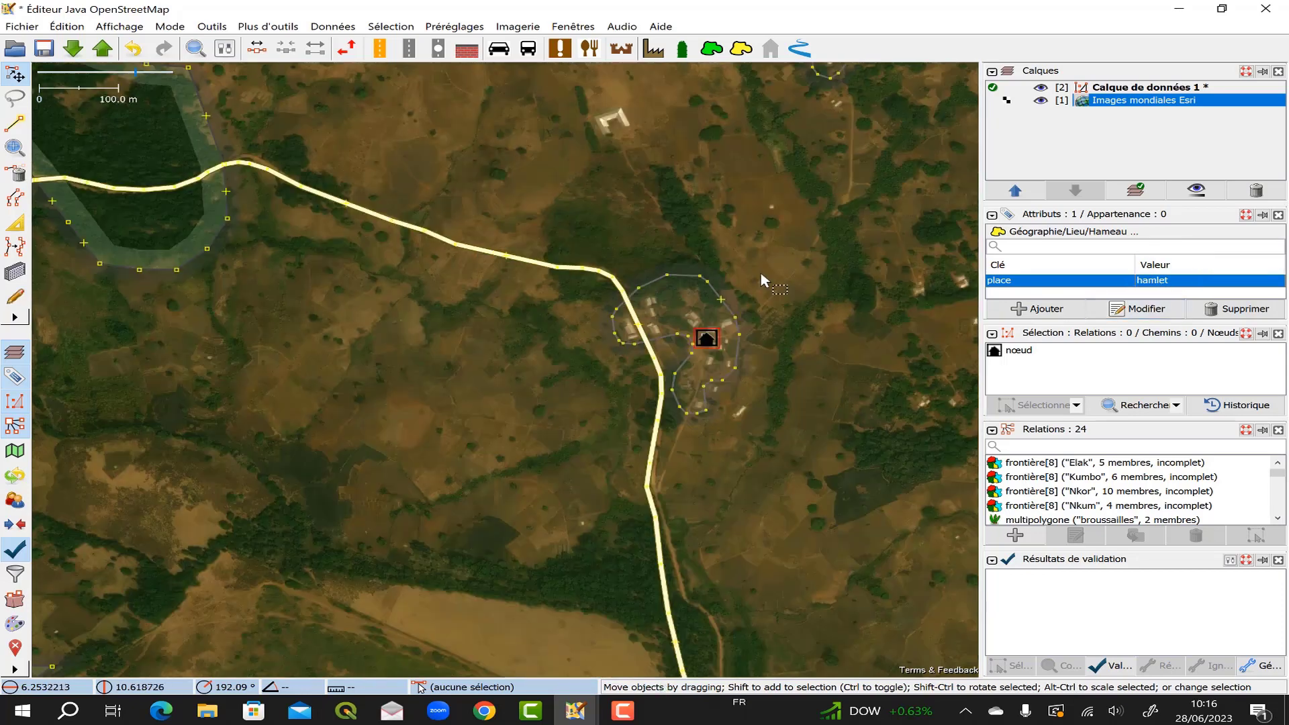
{"action": "scroll", "coordinate": [759, 290], "scroll_direction": "down", "scroll_amount": 3}
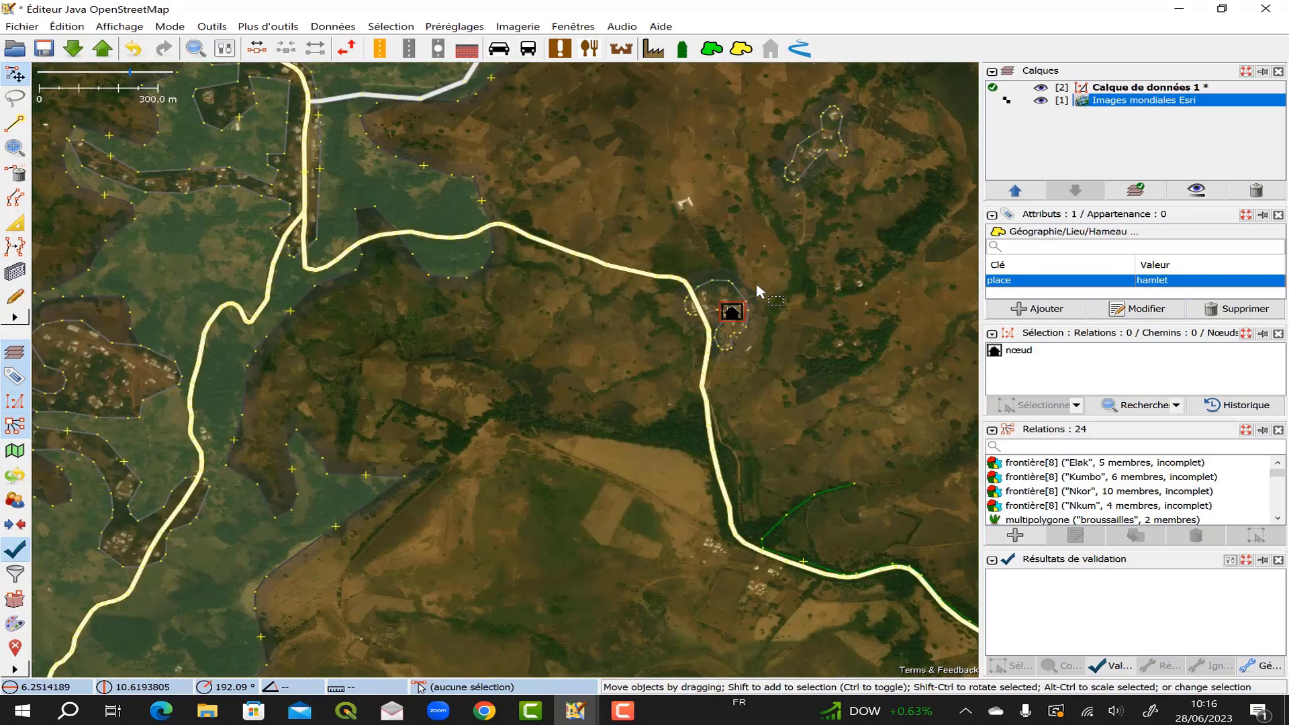
Step: Place a standalone node between the three buildings inside the small residential outline just northwest of the dashed track, and select it
{"action": "left_click_drag", "start_coordinate": [801, 223], "coordinate": [446, 201]}
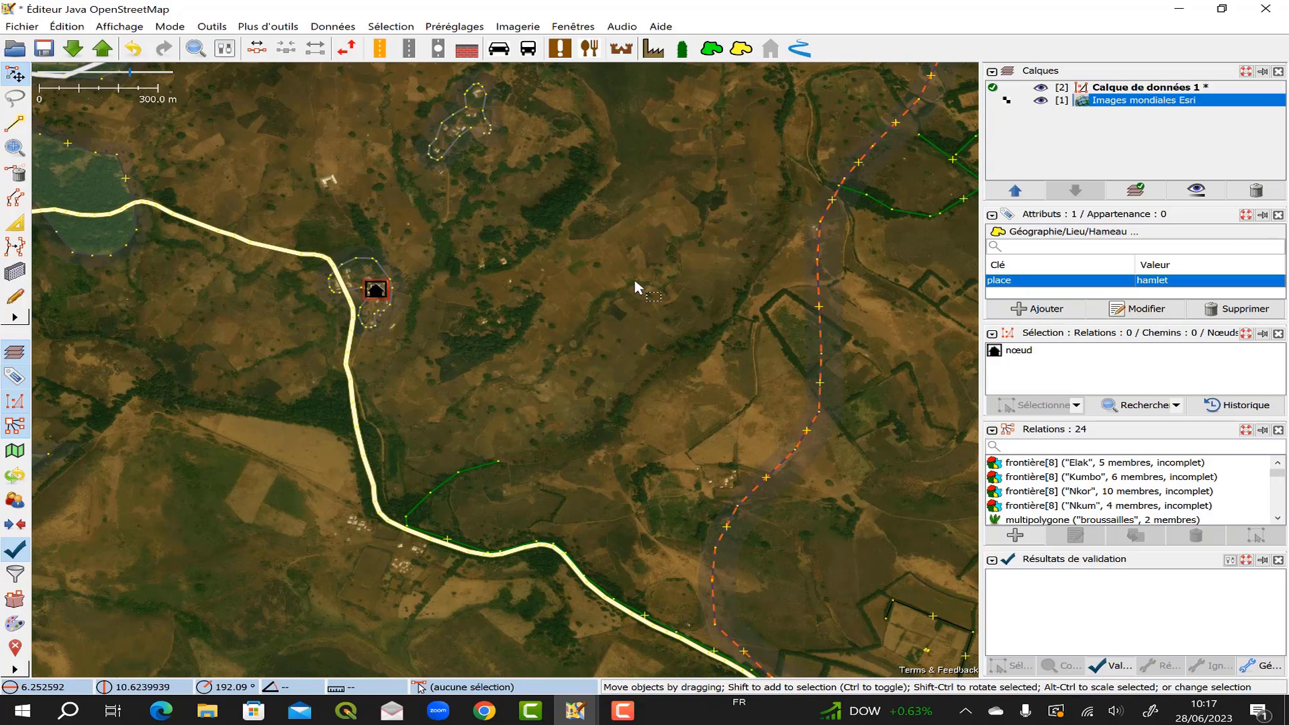
{"action": "left_click_drag", "start_coordinate": [649, 314], "coordinate": [578, 378]}
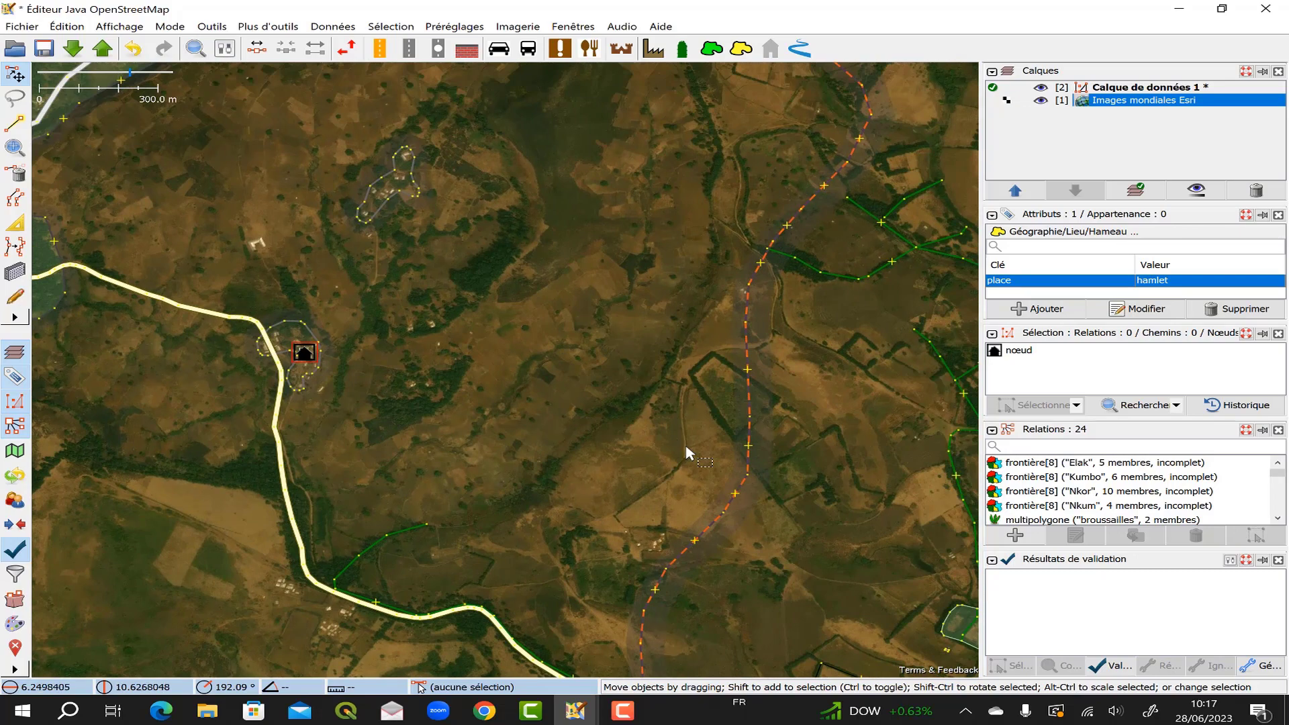
{"action": "left_click_drag", "start_coordinate": [686, 446], "coordinate": [380, 181]}
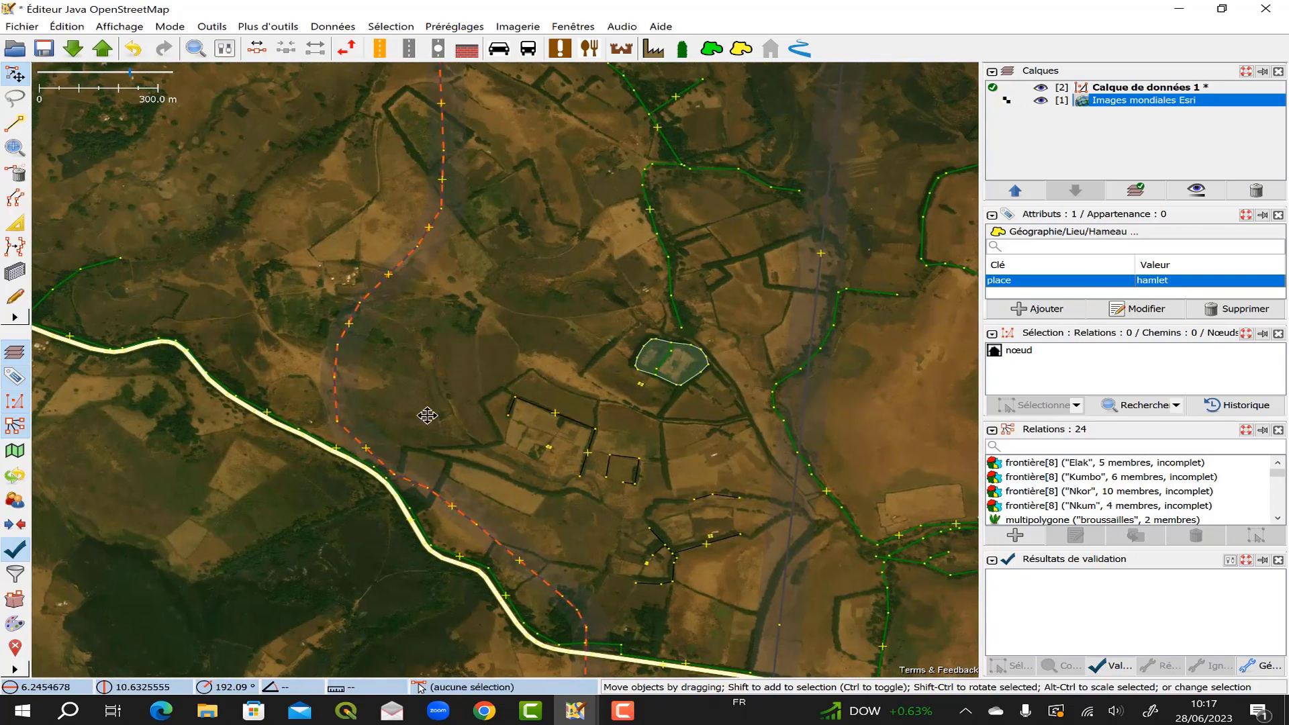
{"action": "scroll", "coordinate": [426, 412], "scroll_direction": "up", "scroll_amount": 6}
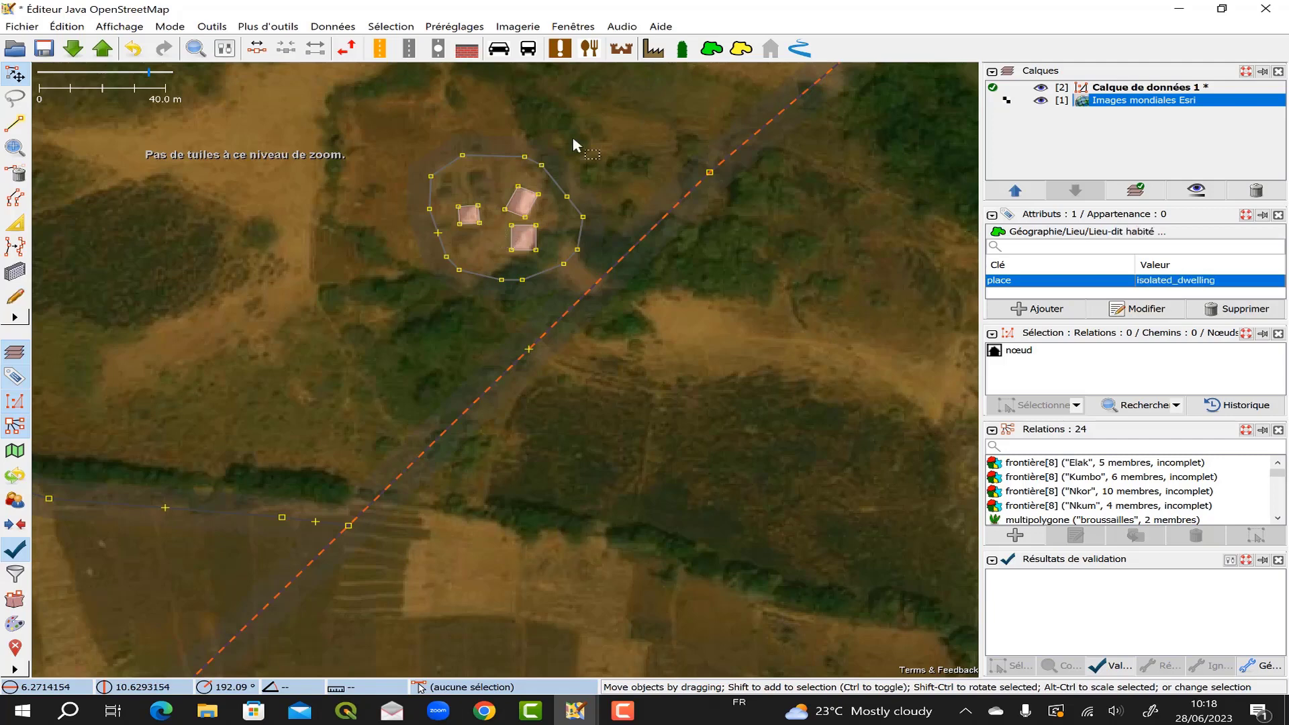
{"action": "left_click", "coordinate": [15, 124]}
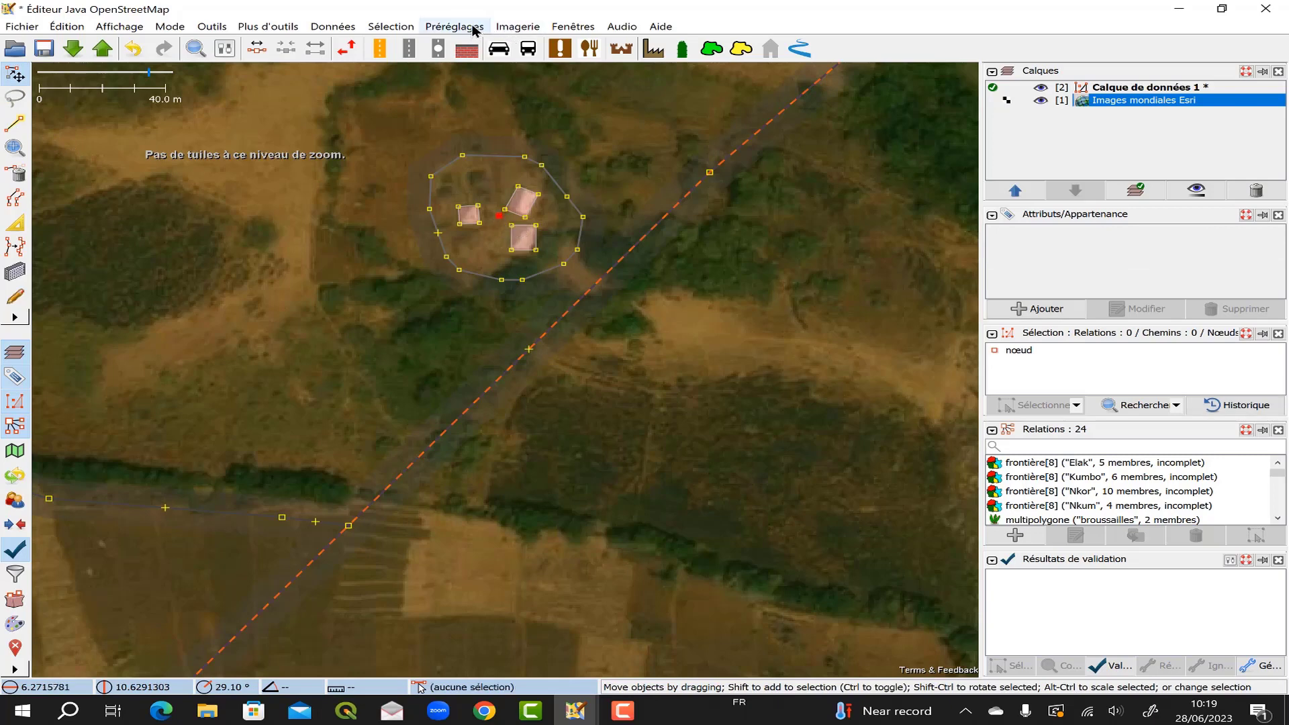
Step: Tag the selected node as an isolated dwelling with the Lieu-dit habité place preset, leaving the name and all other fields empty
{"action": "left_click", "coordinate": [473, 26]}
{"action": "mouse_move", "coordinate": [669, 260]}
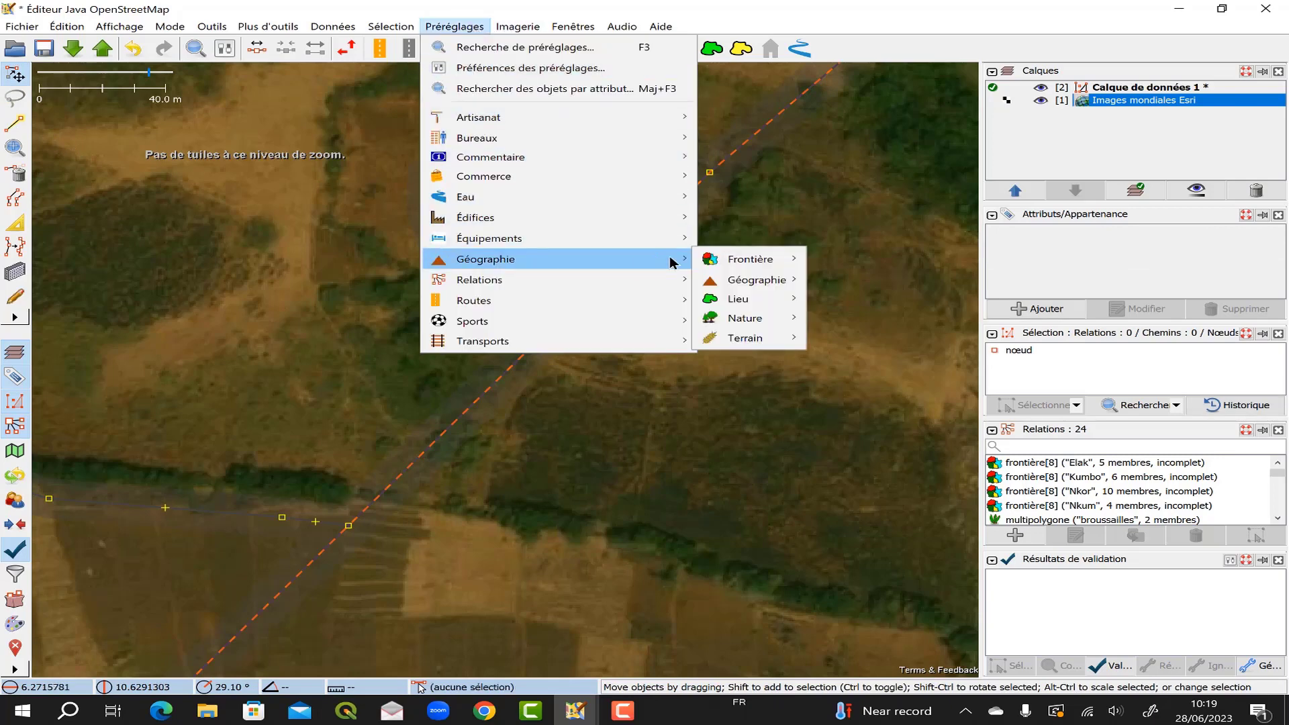
{"action": "mouse_move", "coordinate": [743, 300]}
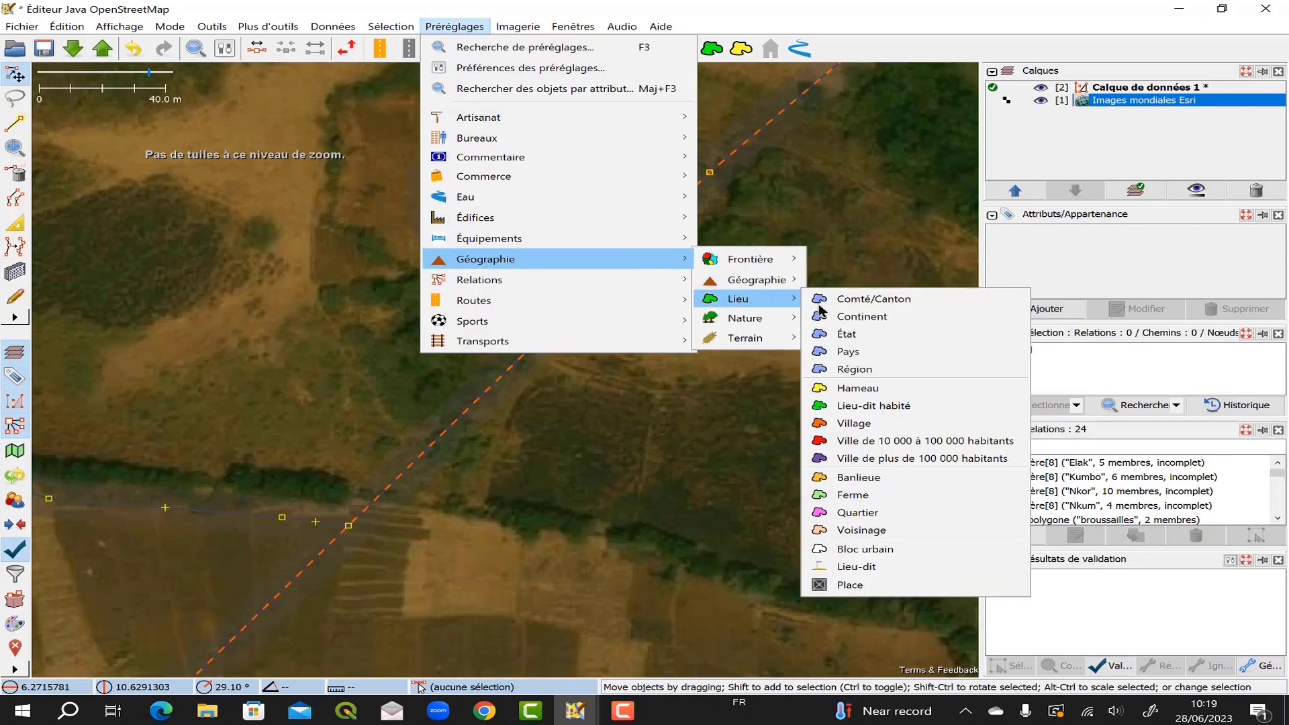
{"action": "left_click", "coordinate": [901, 411]}
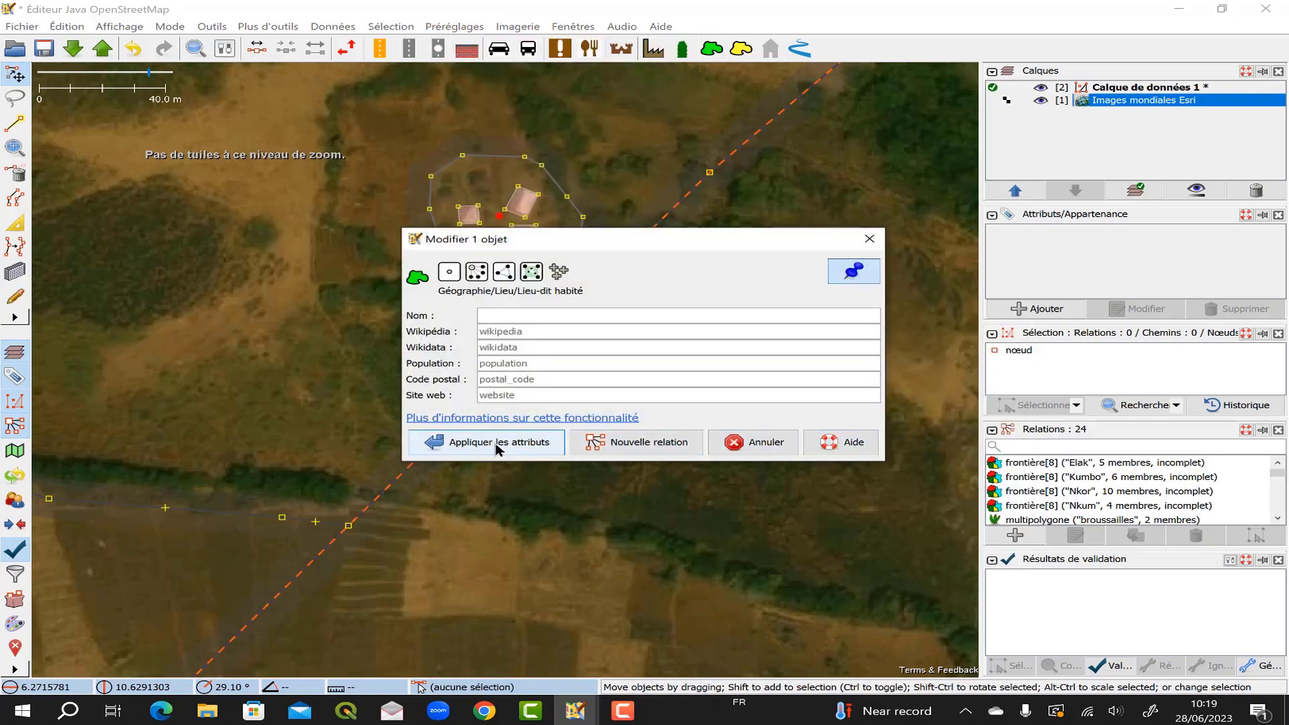
{"action": "left_click", "coordinate": [495, 444]}
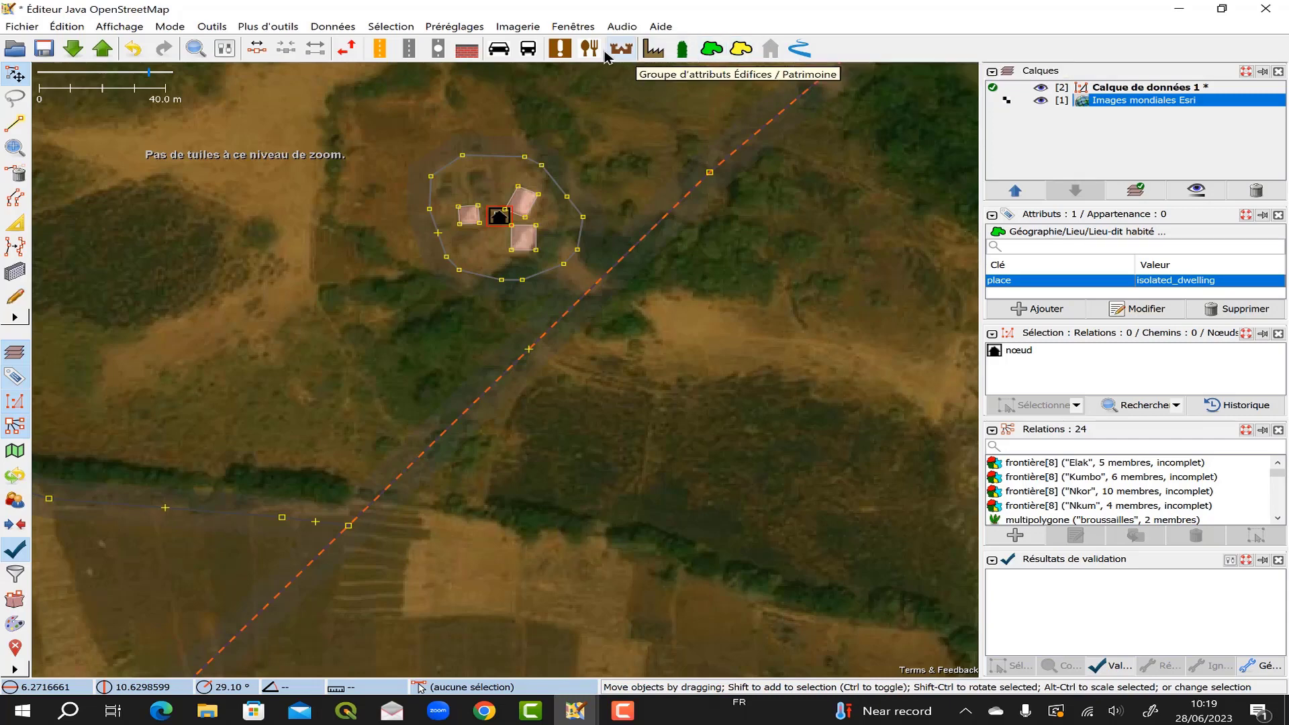
{"action": "scroll", "coordinate": [573, 361], "scroll_direction": "down", "scroll_amount": 4}
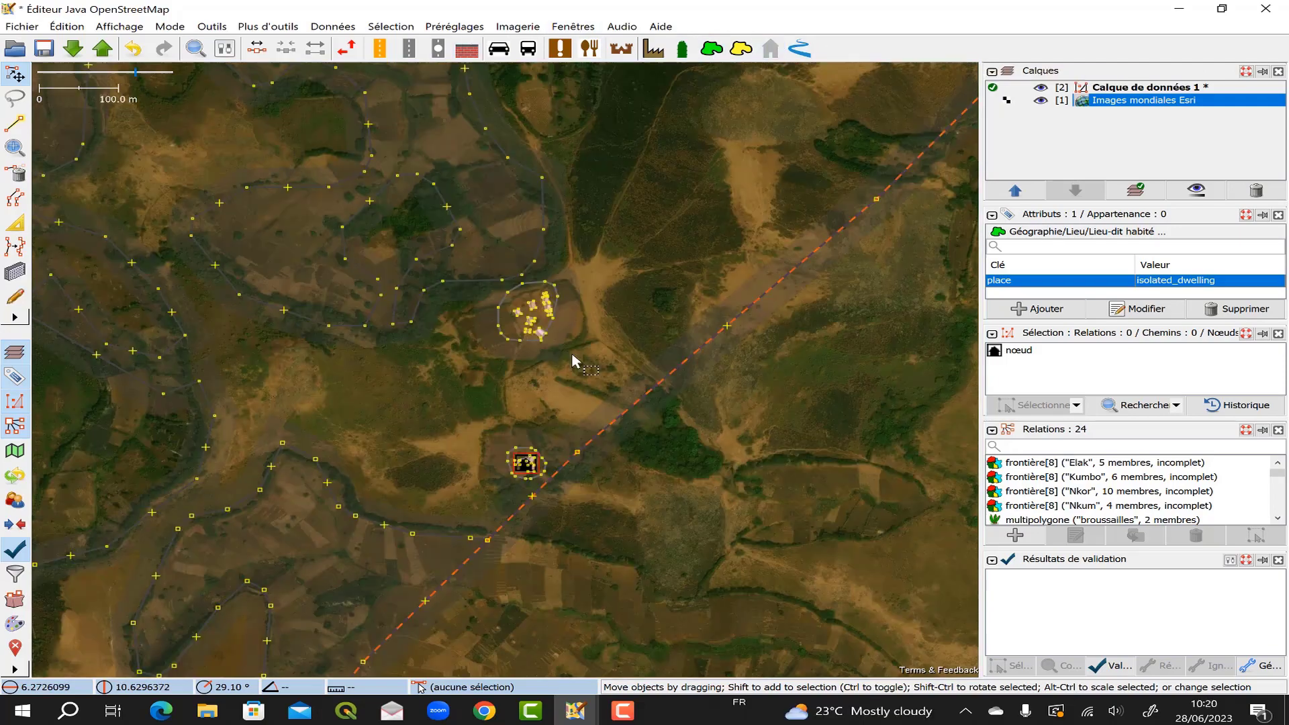